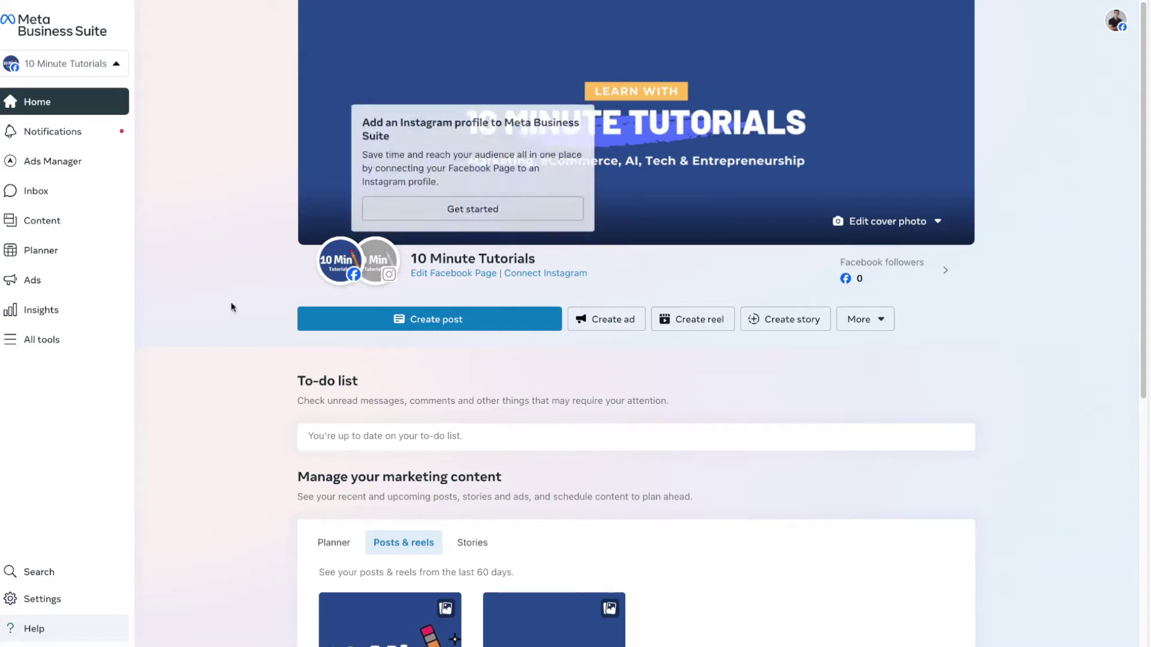
# - Open the business settings for Pages and examine the form for creating a new Facebook Page, leaving it without creating one
pyautogui.click(12, 598)
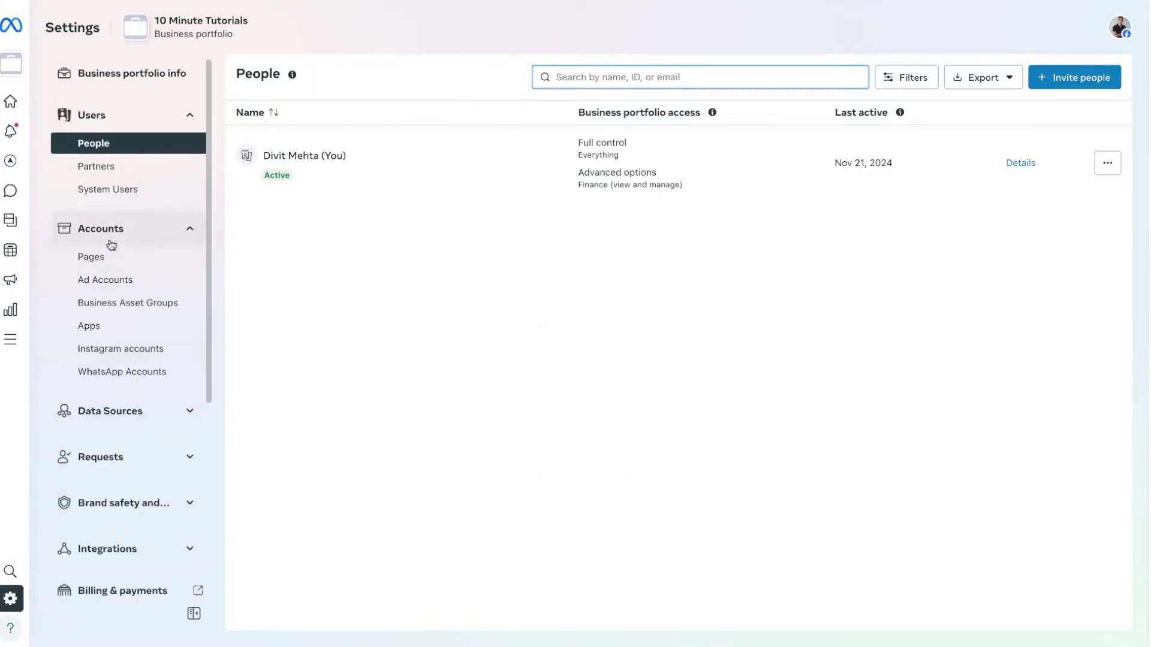
pyautogui.click(103, 266)
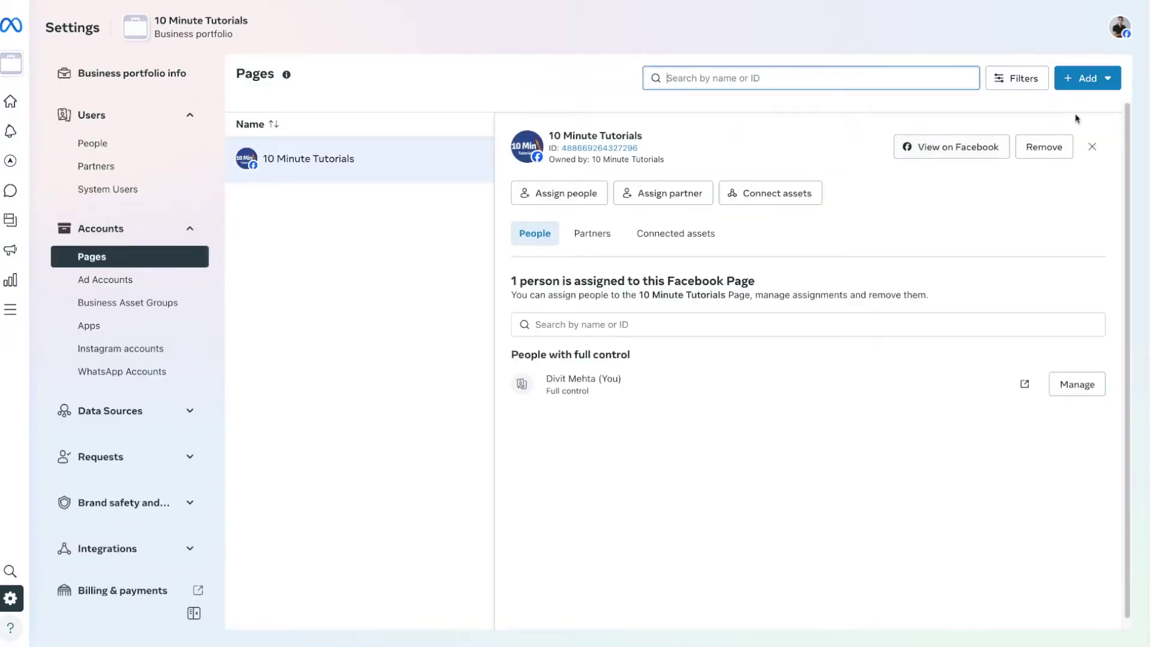
pyautogui.click(1086, 88)
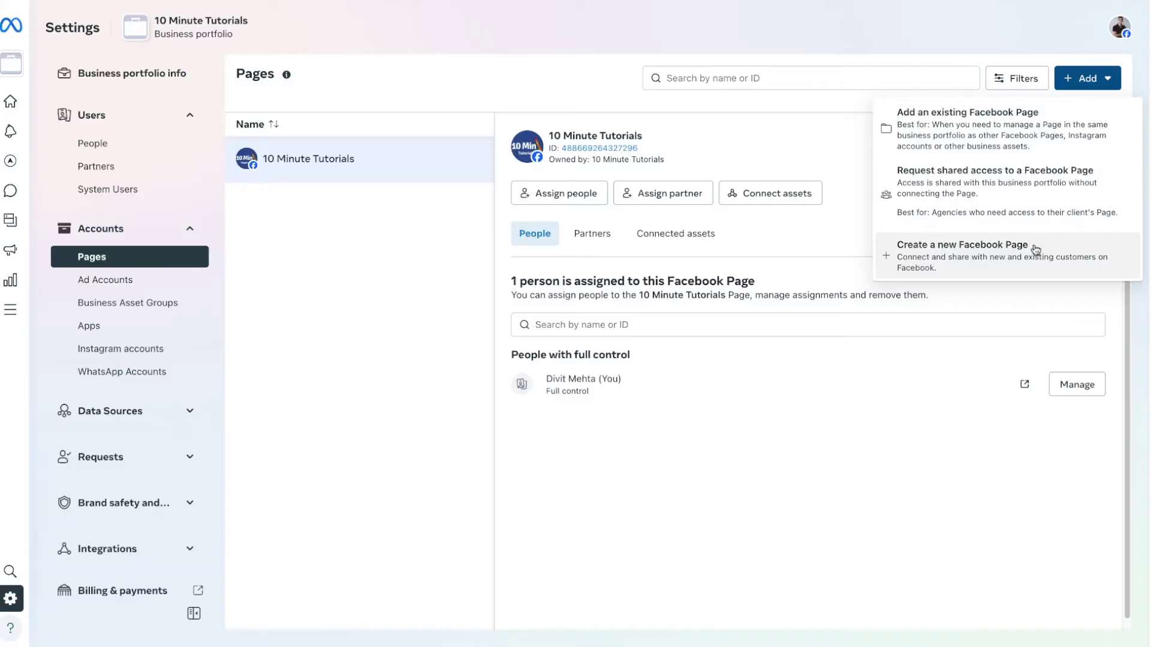
pyautogui.click(962, 252)
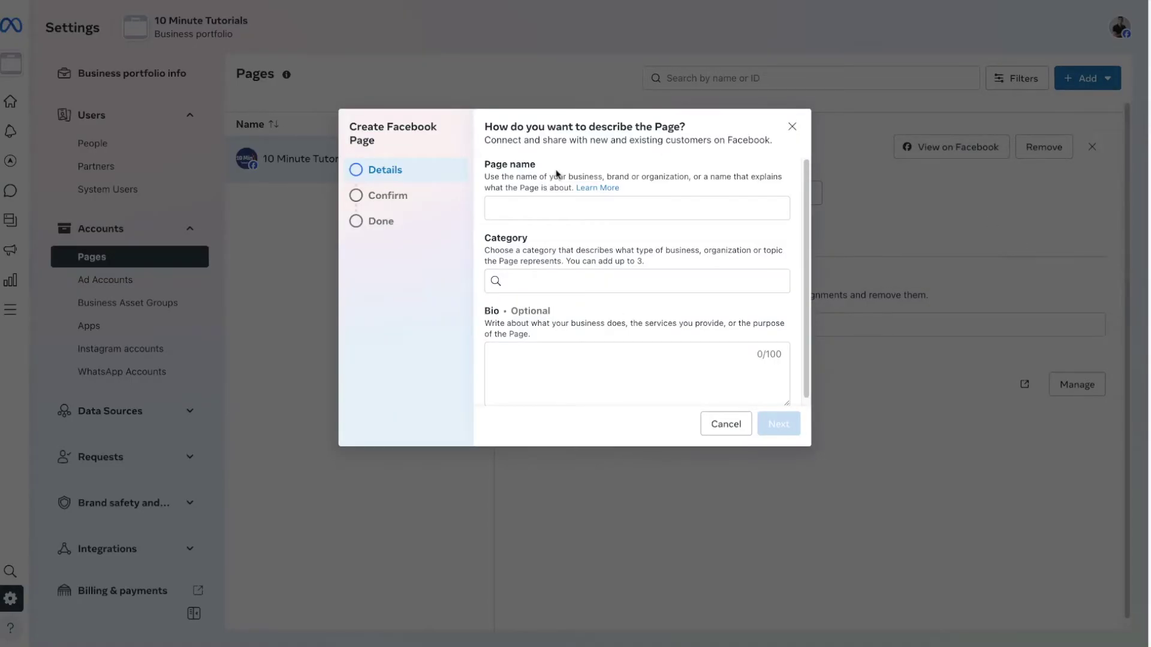
pyautogui.click(792, 126)
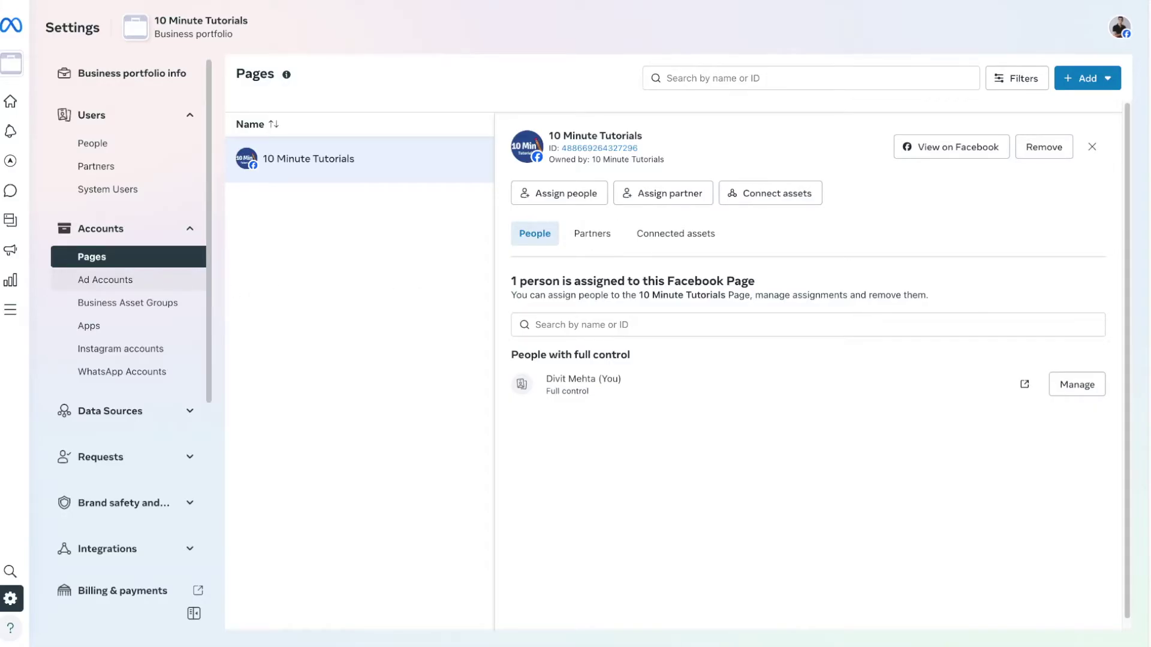
# - View the portfolio's ad accounts and examine the options for creating, claiming or requesting to share an ad account
pyautogui.click(105, 279)
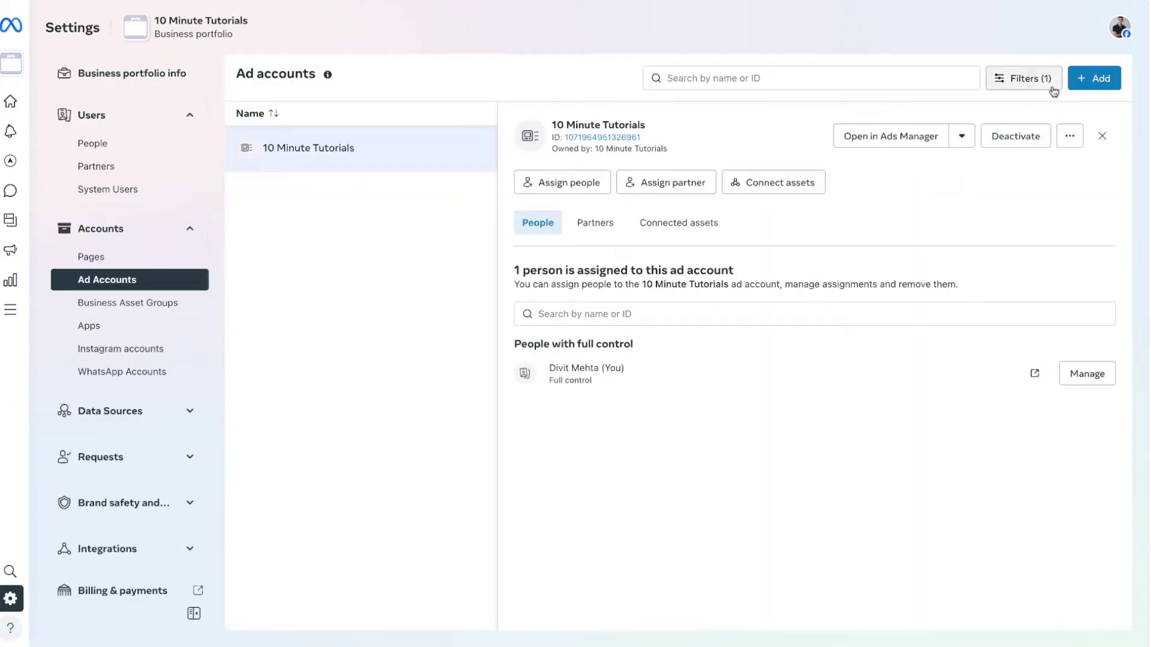
pyautogui.click(1075, 90)
pyautogui.moveTo(688, 182)
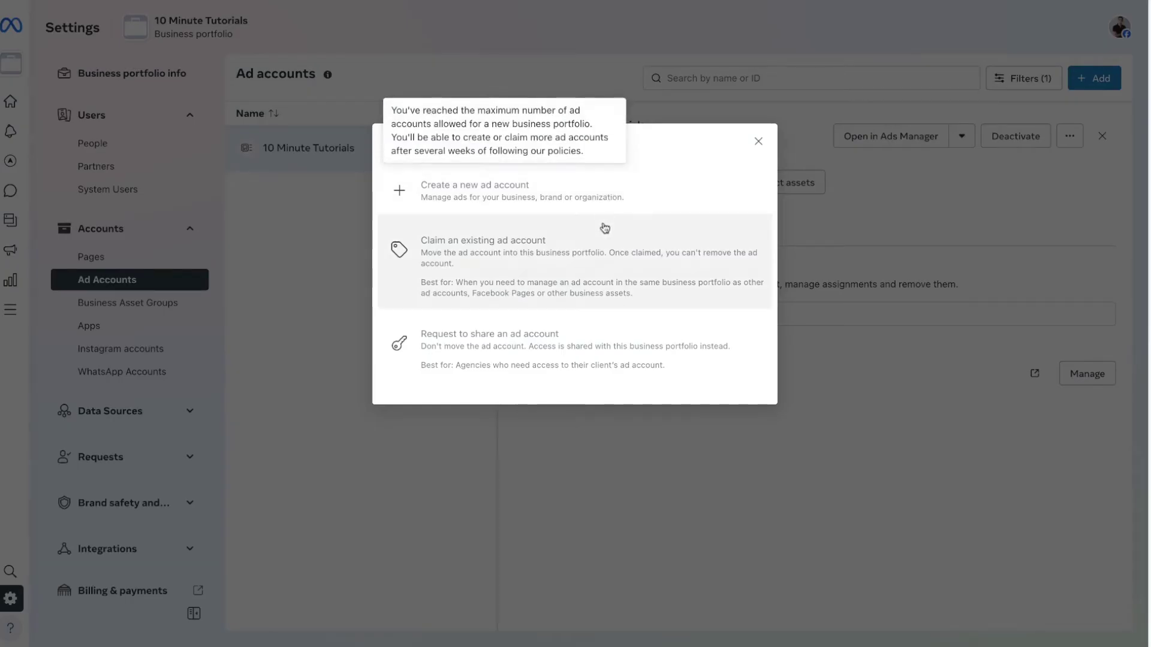
pyautogui.moveTo(595, 242)
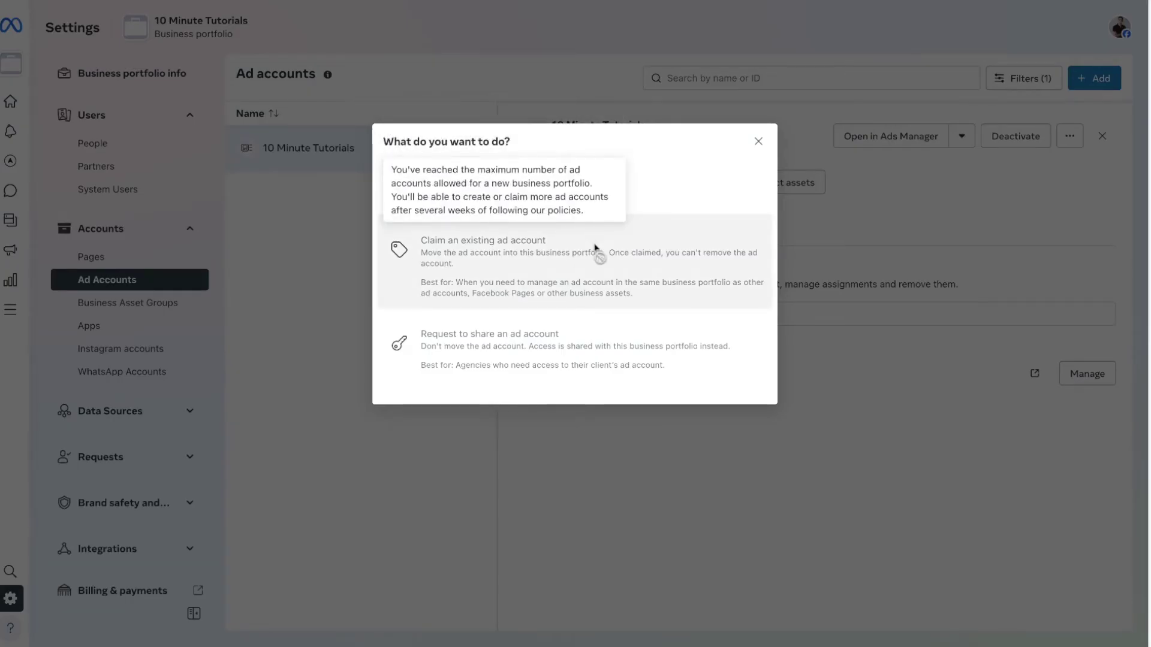
pyautogui.moveTo(597, 329)
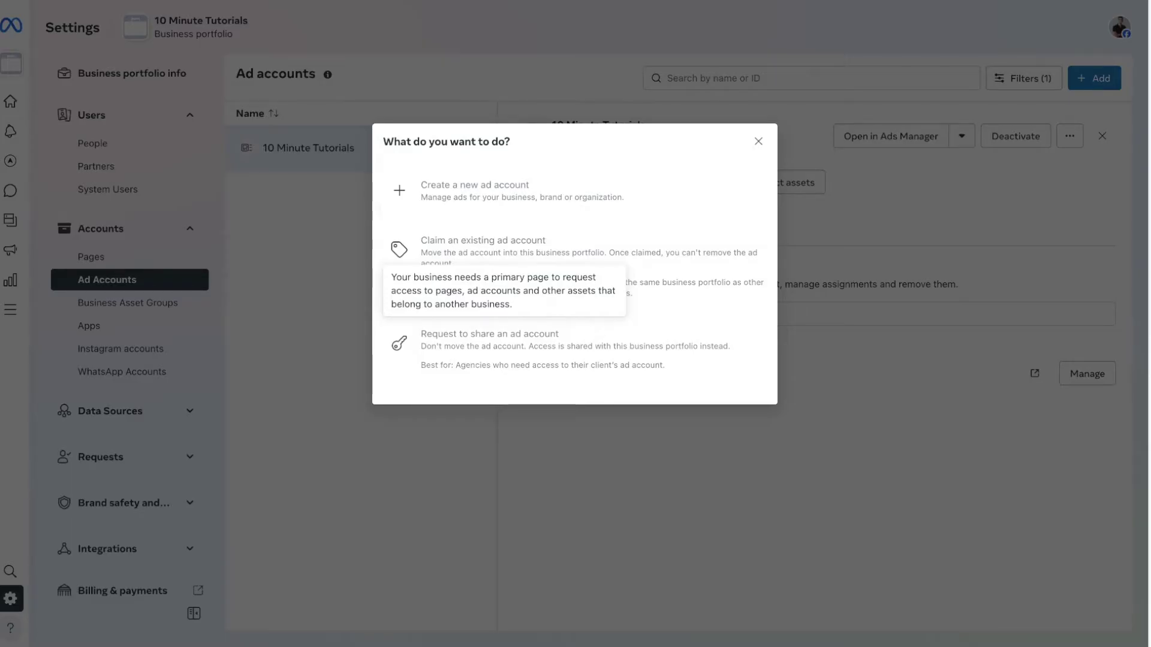
pyautogui.click(759, 148)
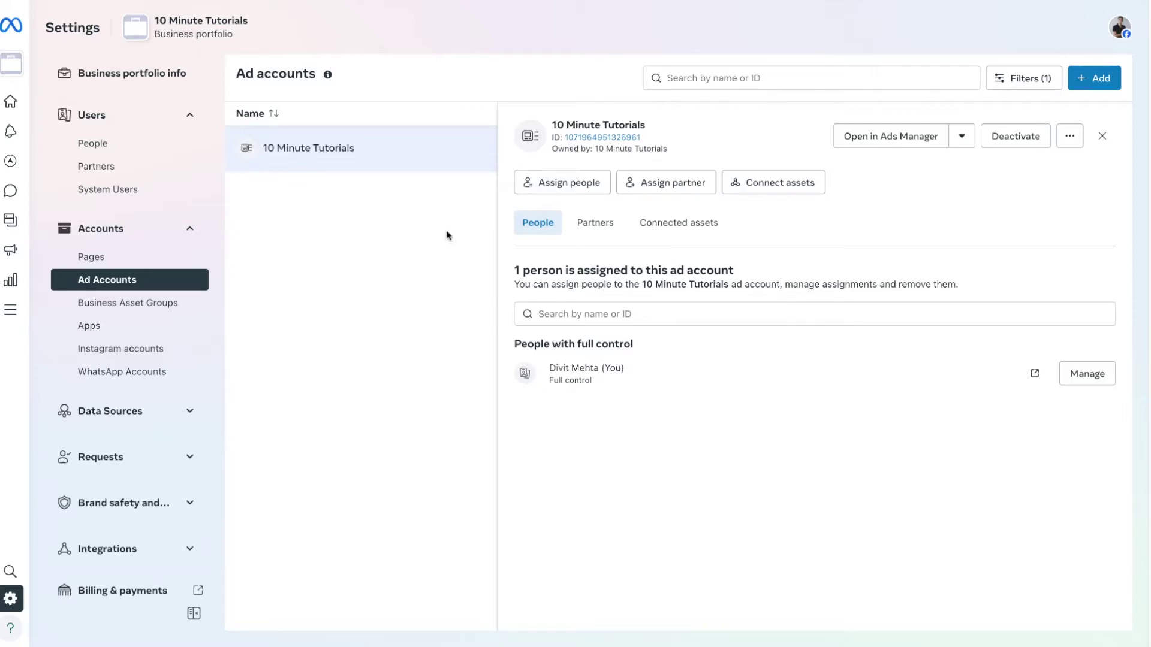
# - Open Billing & payments and view the payment information form for the 10 Minute Tutorials ad account, closing it without saving
pyautogui.scroll(-1, 141, 409)
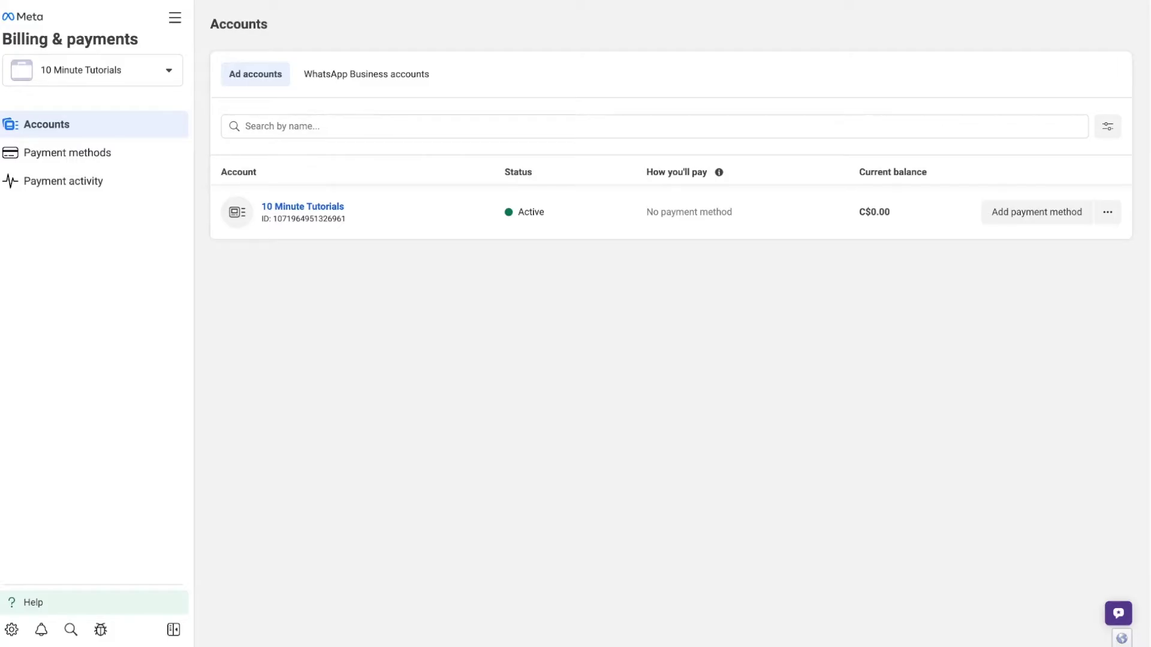
pyautogui.click(997, 225)
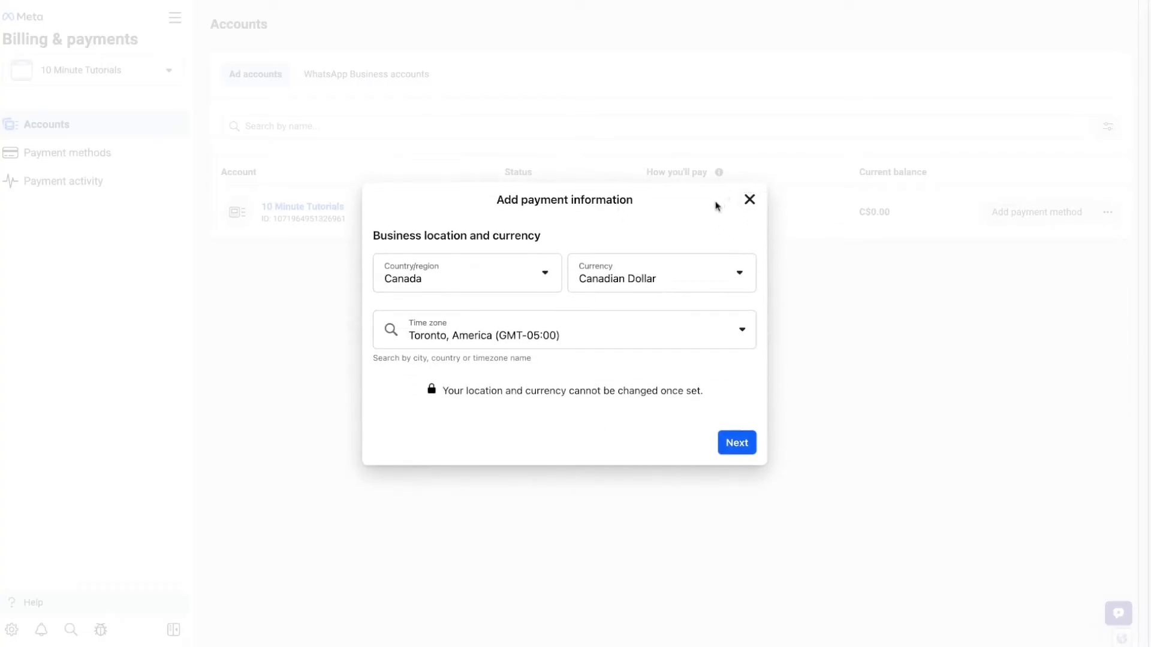
pyautogui.click(749, 201)
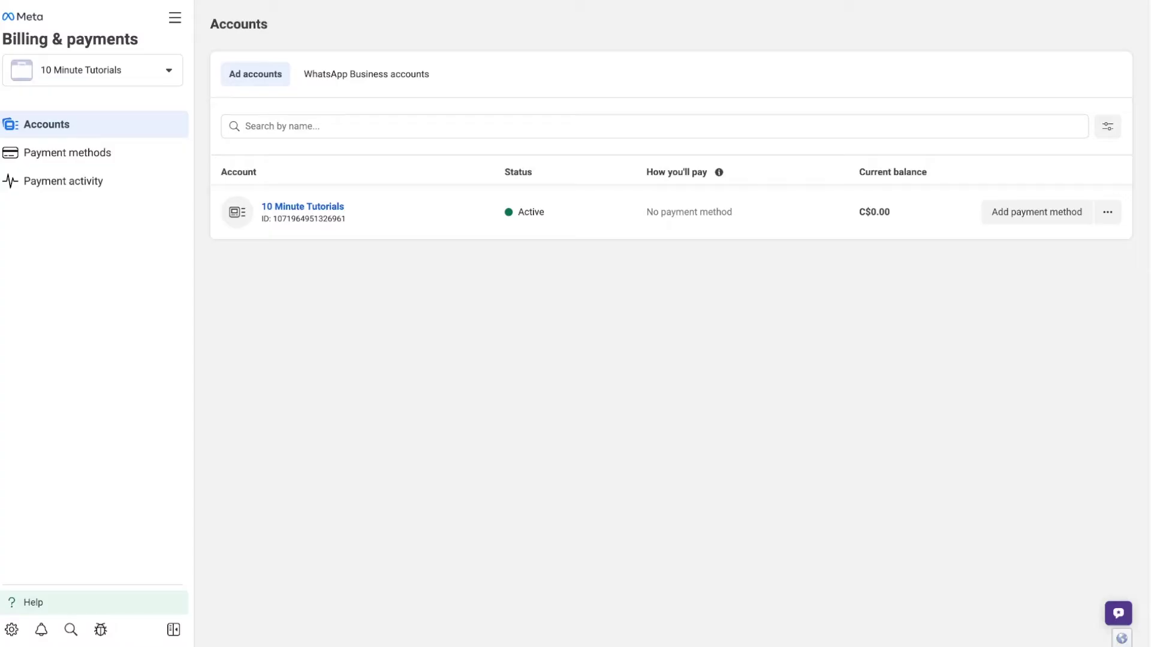
# - Go to Events Manager and start connecting a new data source of type Web
pyautogui.click(32, 22)
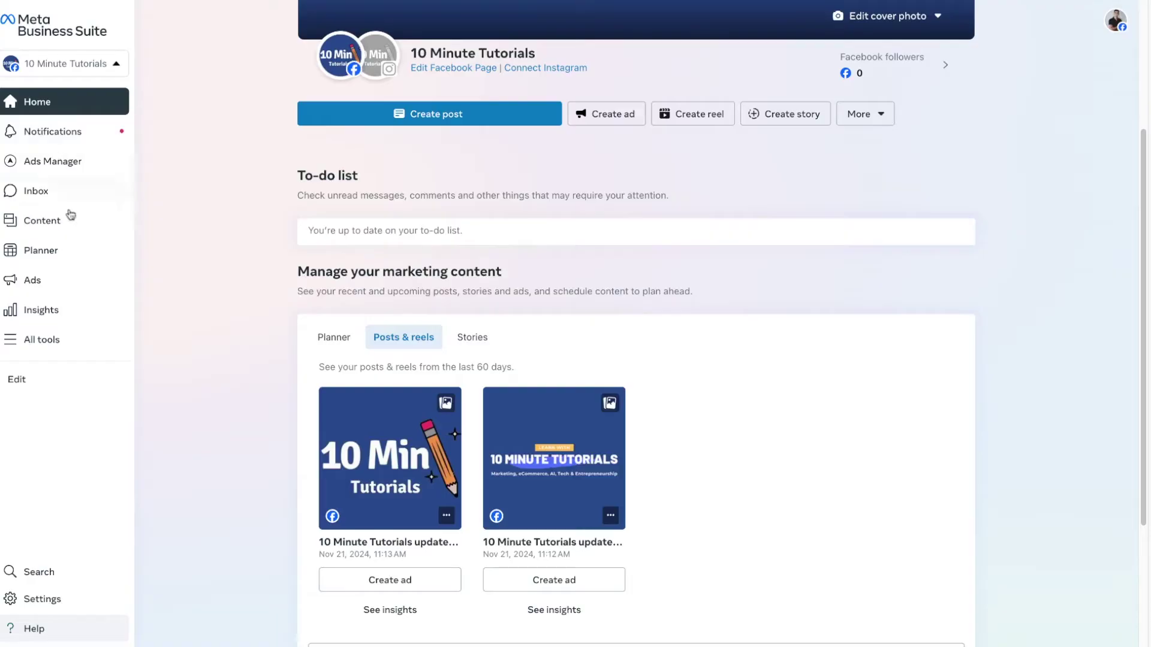
pyautogui.click(41, 339)
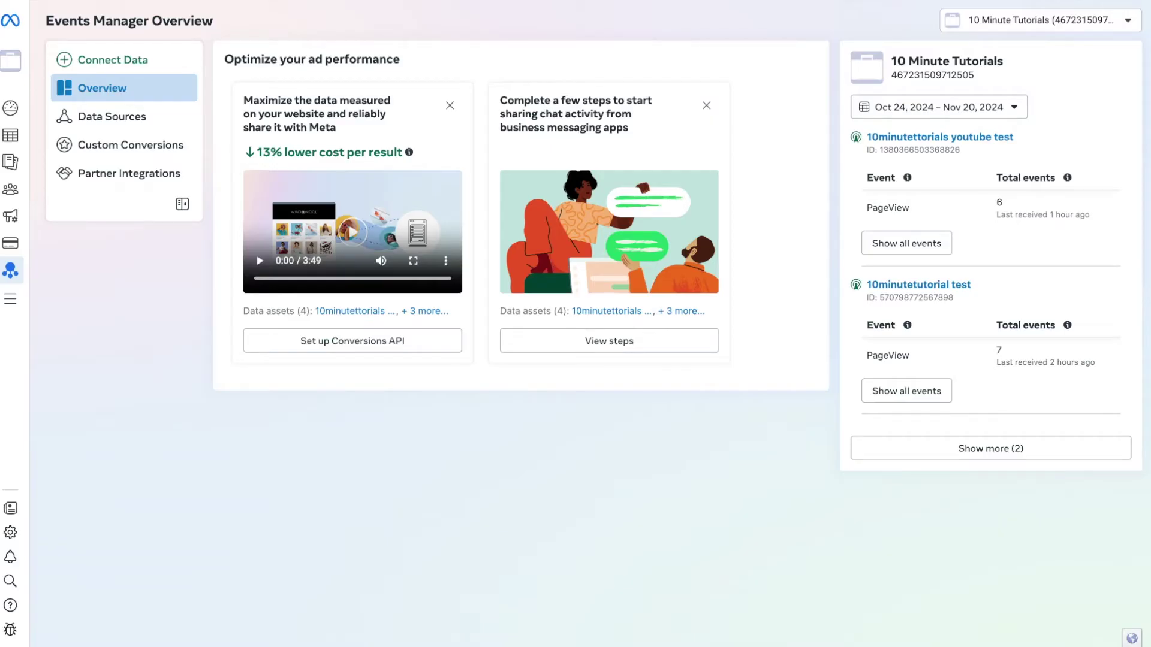
pyautogui.click(132, 61)
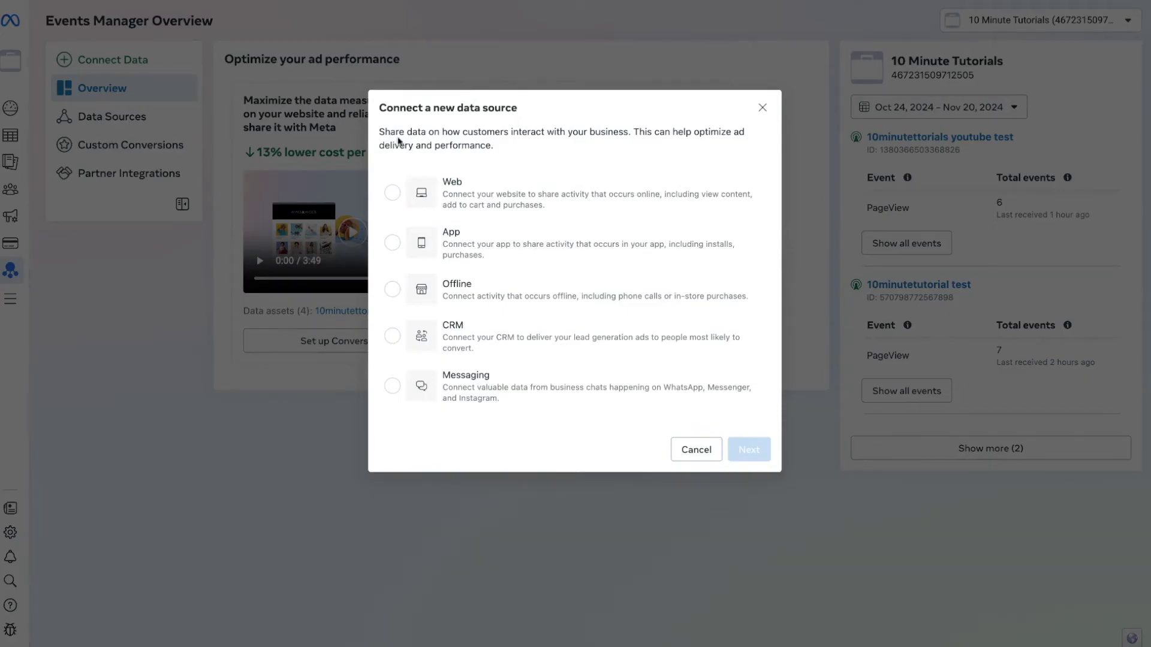
pyautogui.click(393, 192)
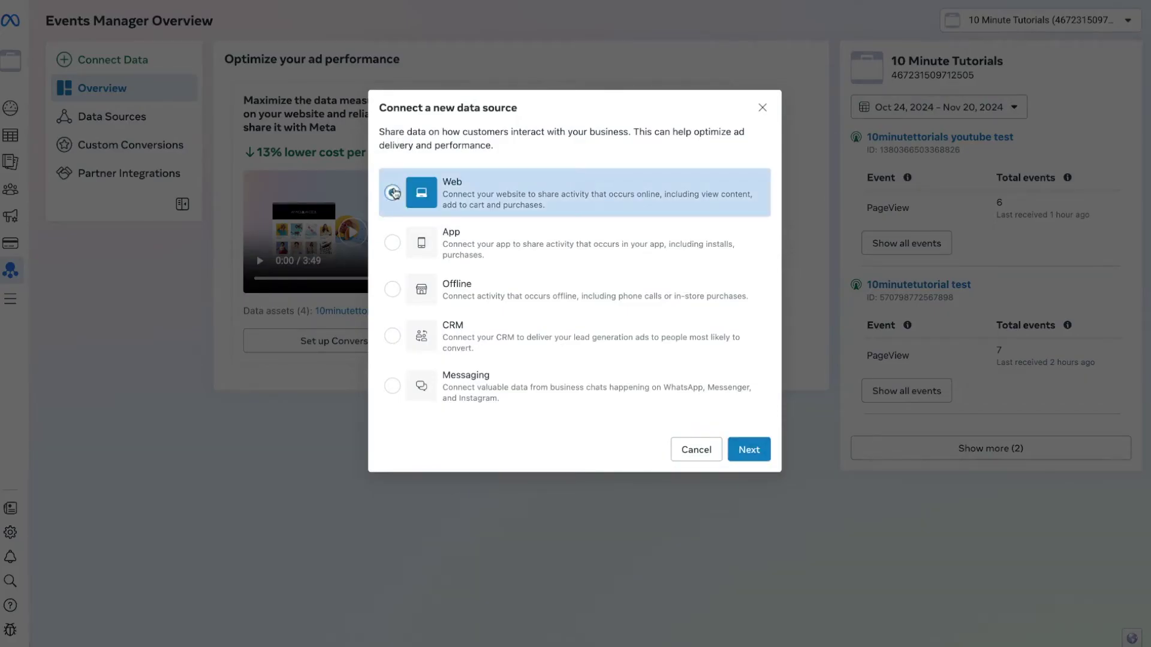
pyautogui.click(752, 449)
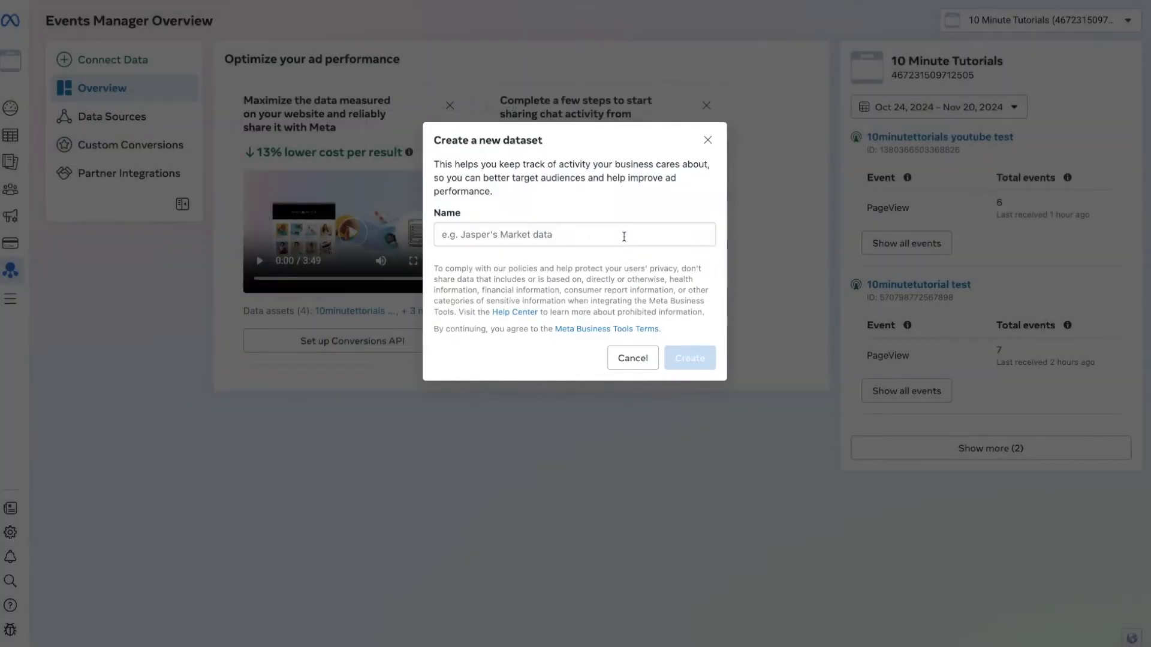
# - Create the new dataset with the name "Facebook Ads Tutorials"
pyautogui.click(624, 237)
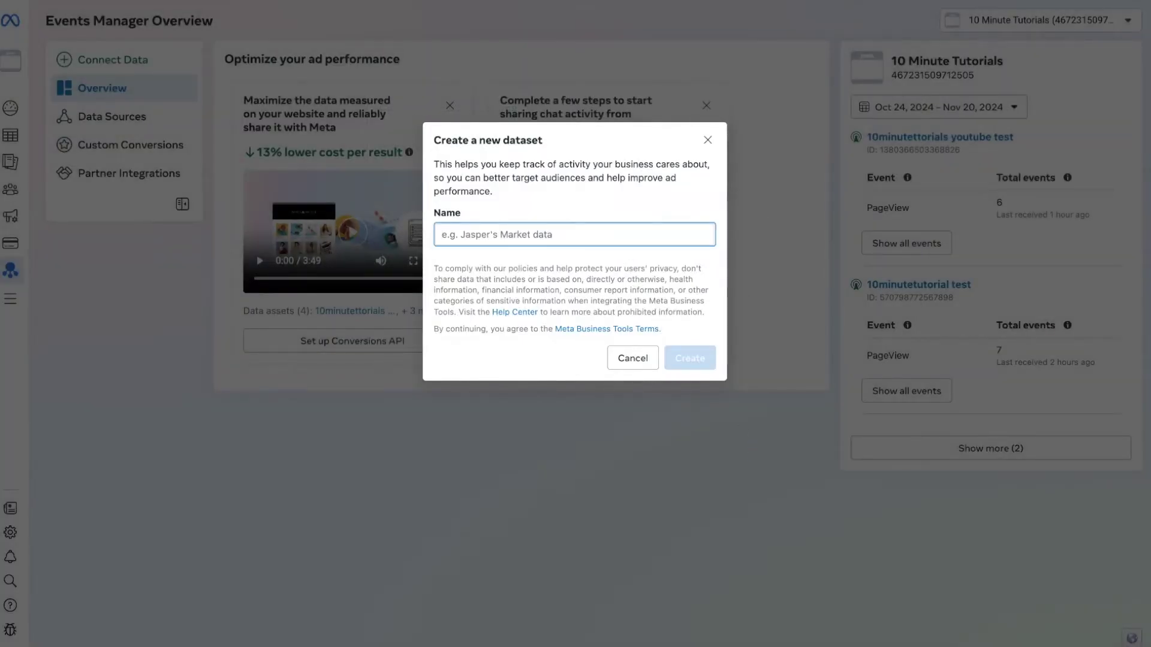
pyautogui.write('Facebook Ads Tutorials')
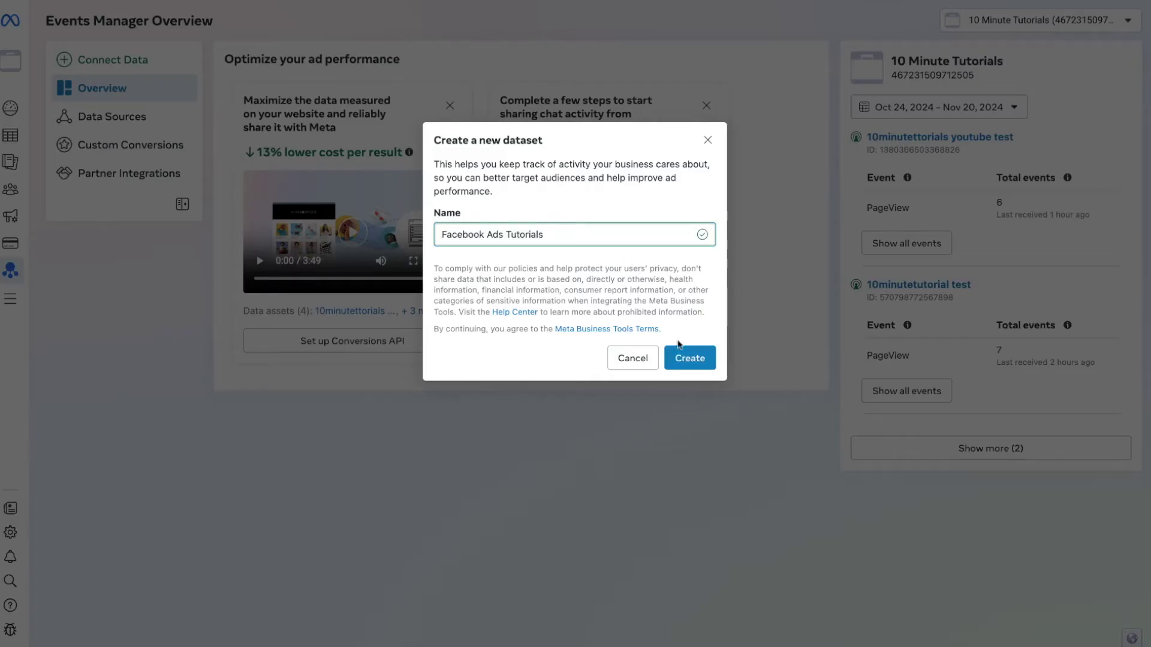
pyautogui.click(680, 359)
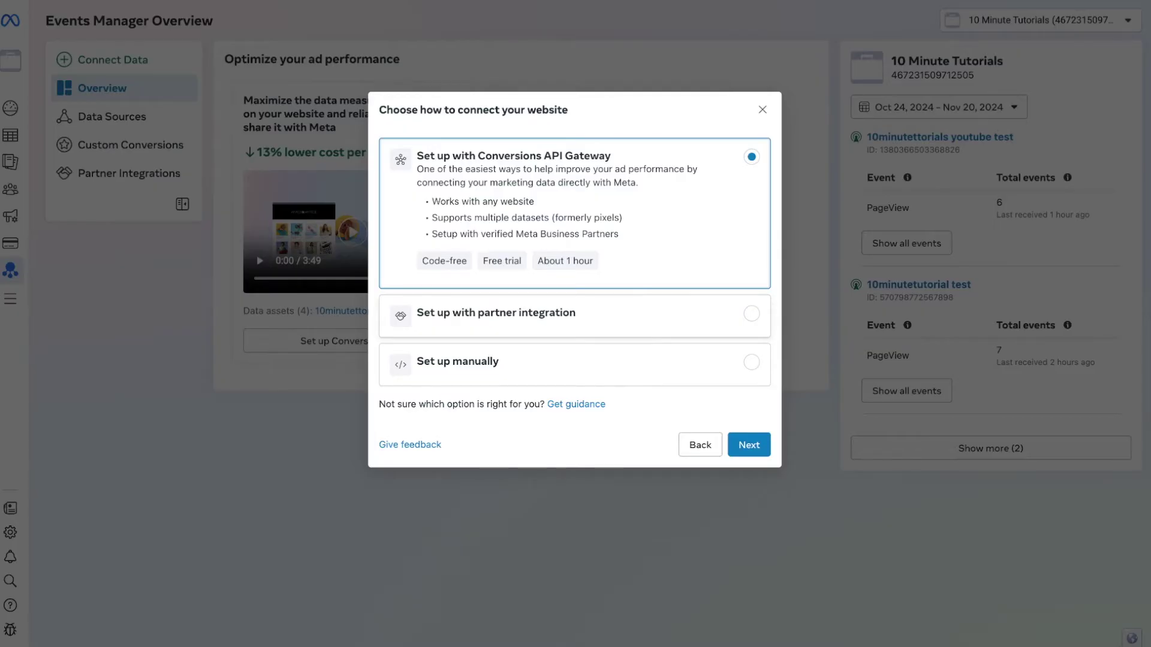
# - Choose manual setup for the website connection, with Meta Pixel as the connection method
pyautogui.click(575, 364)
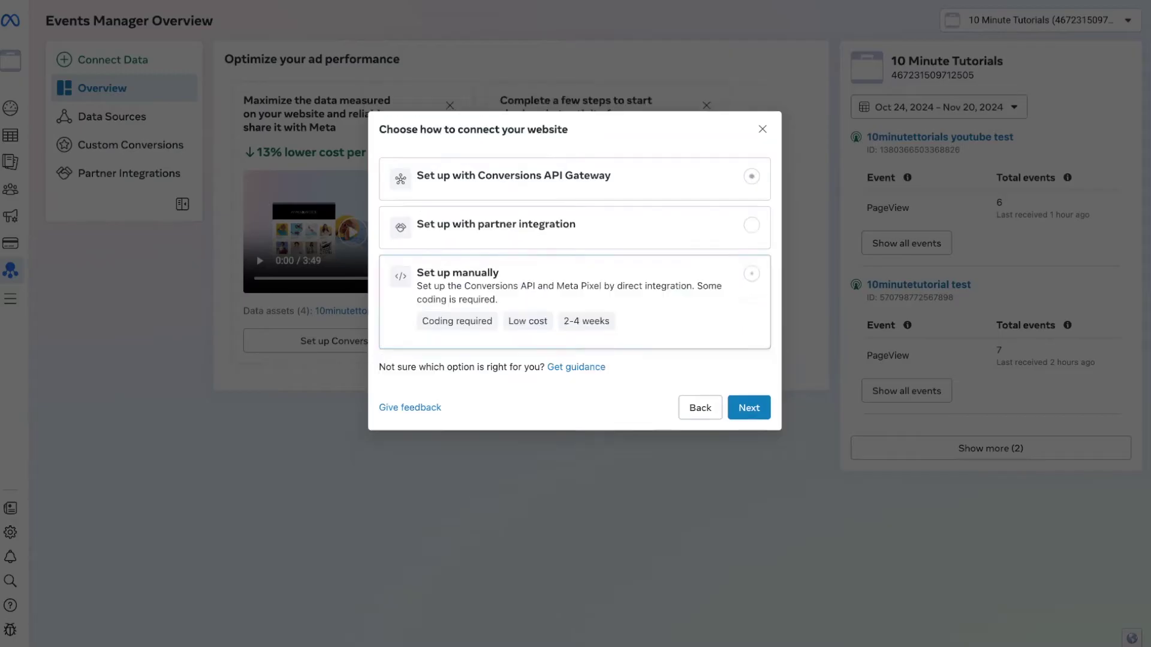
pyautogui.click(749, 409)
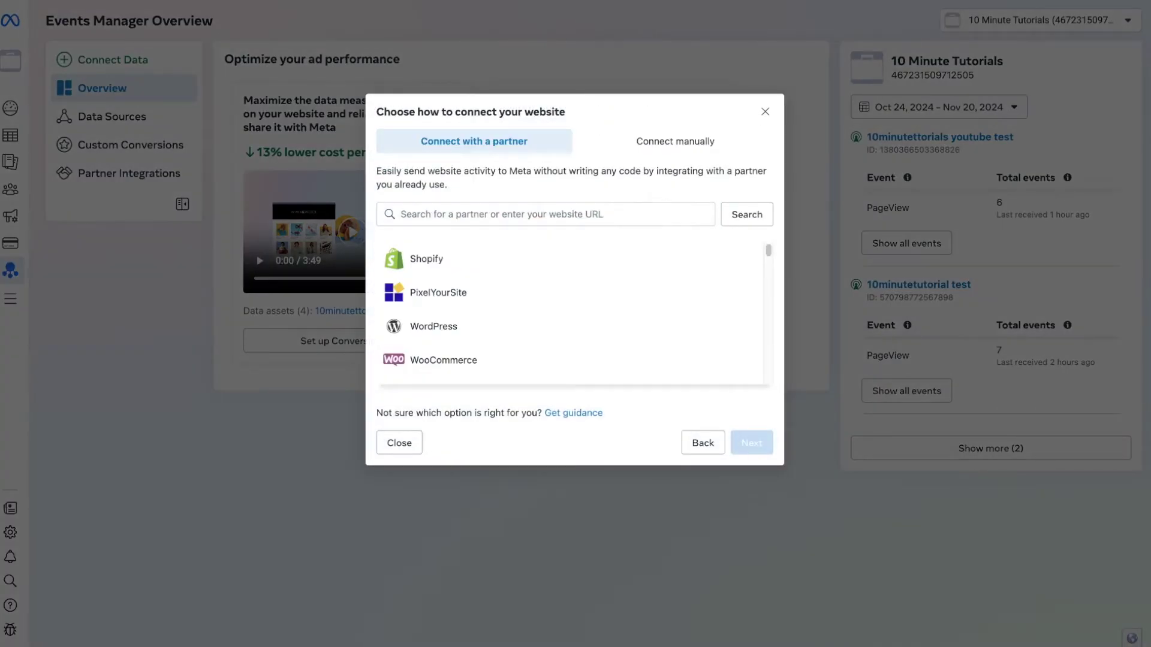
pyautogui.click(673, 152)
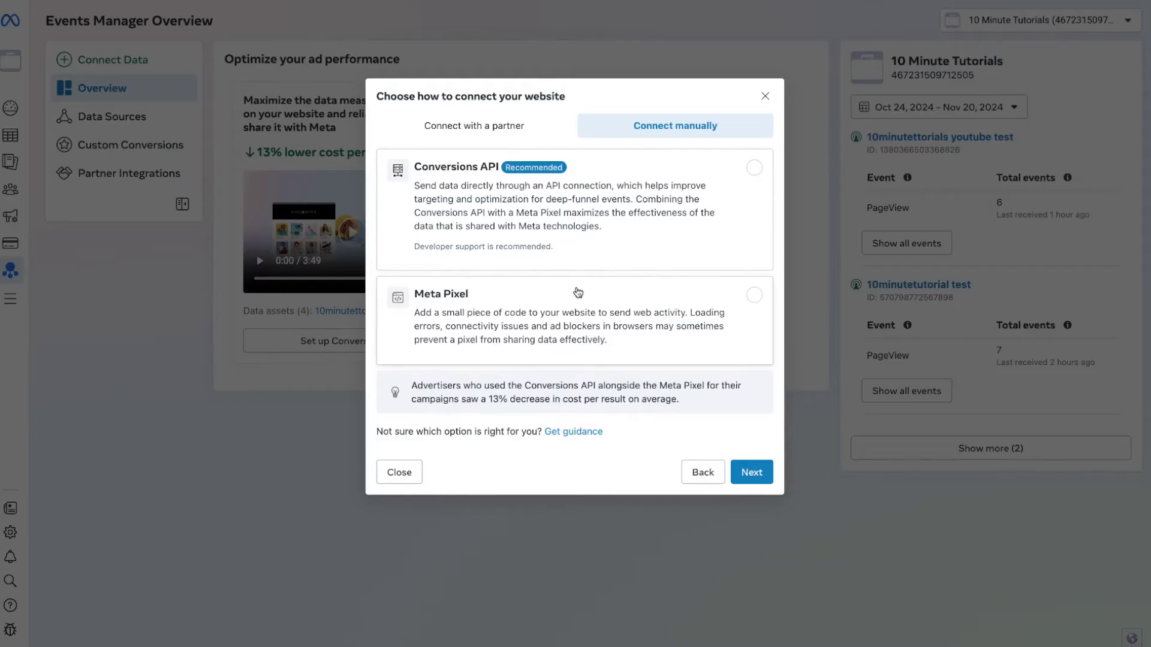
pyautogui.click(754, 302)
pyautogui.click(757, 472)
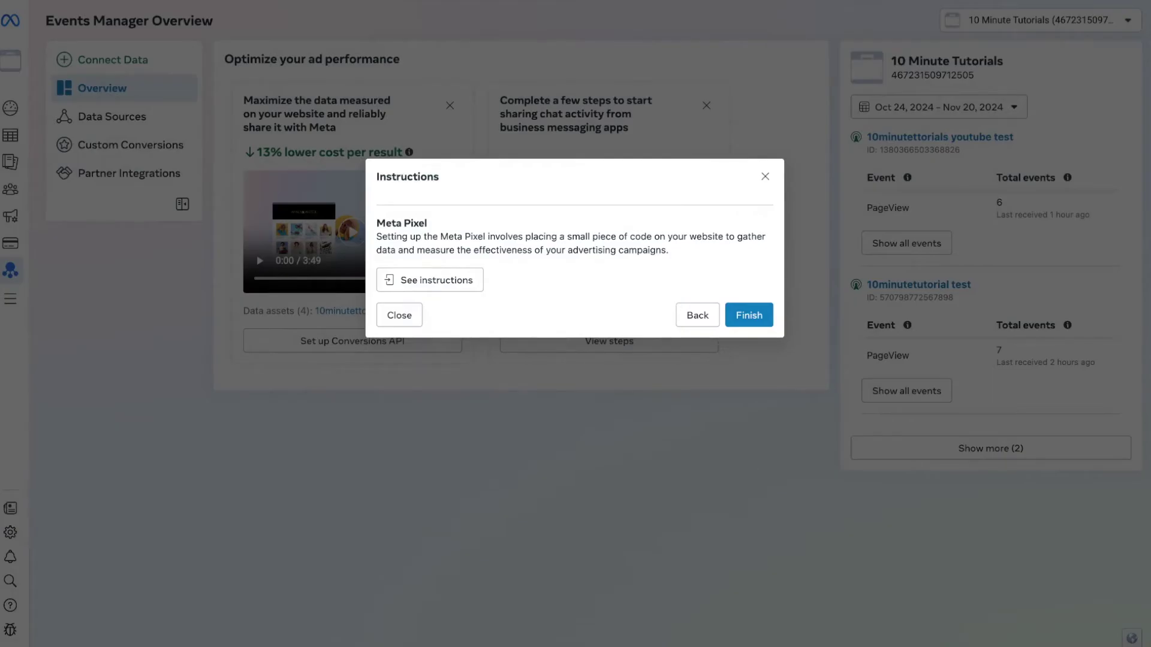
# - Open the Meta Pixel installation instructions and copy the pixel base code
pyautogui.click(430, 282)
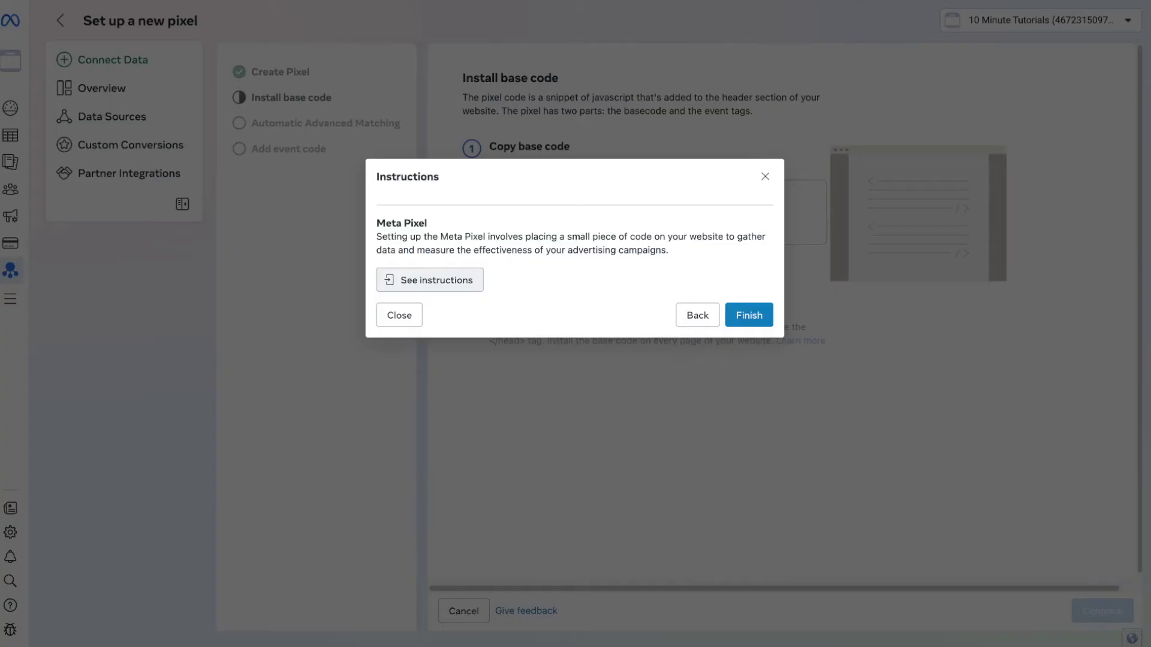
pyautogui.click(761, 176)
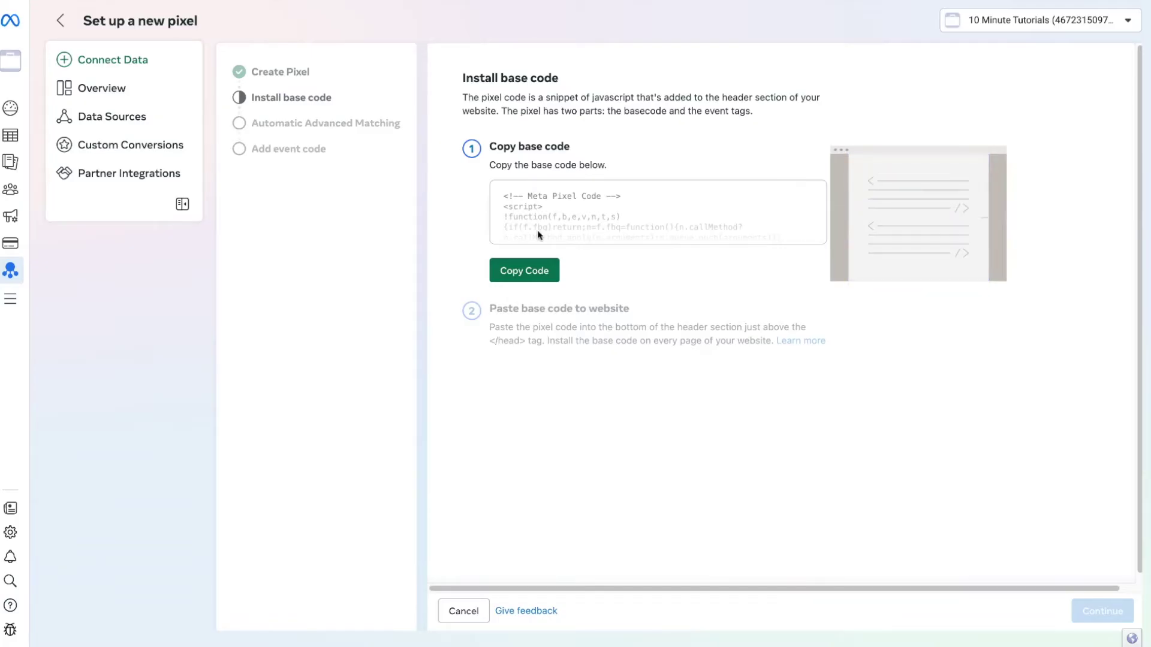
pyautogui.click(531, 272)
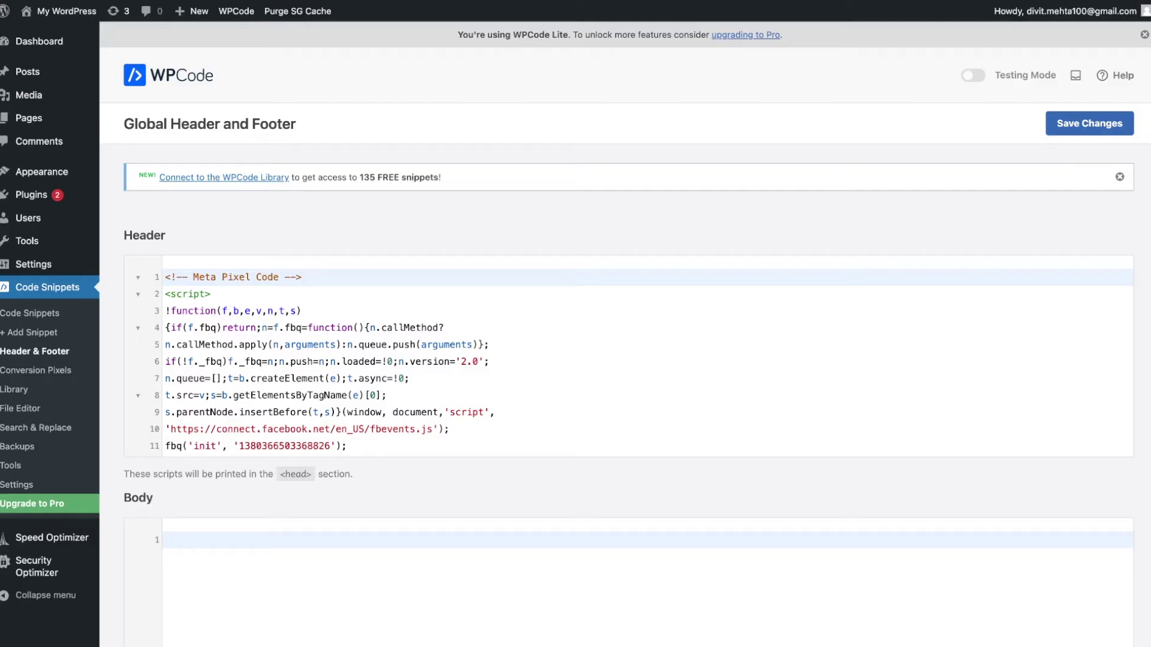
# - Return to the pixel setup, turn on Automatic Advanced Matching with all customer information fields enabled, and continue to adding events
pyautogui.click(496, 2)
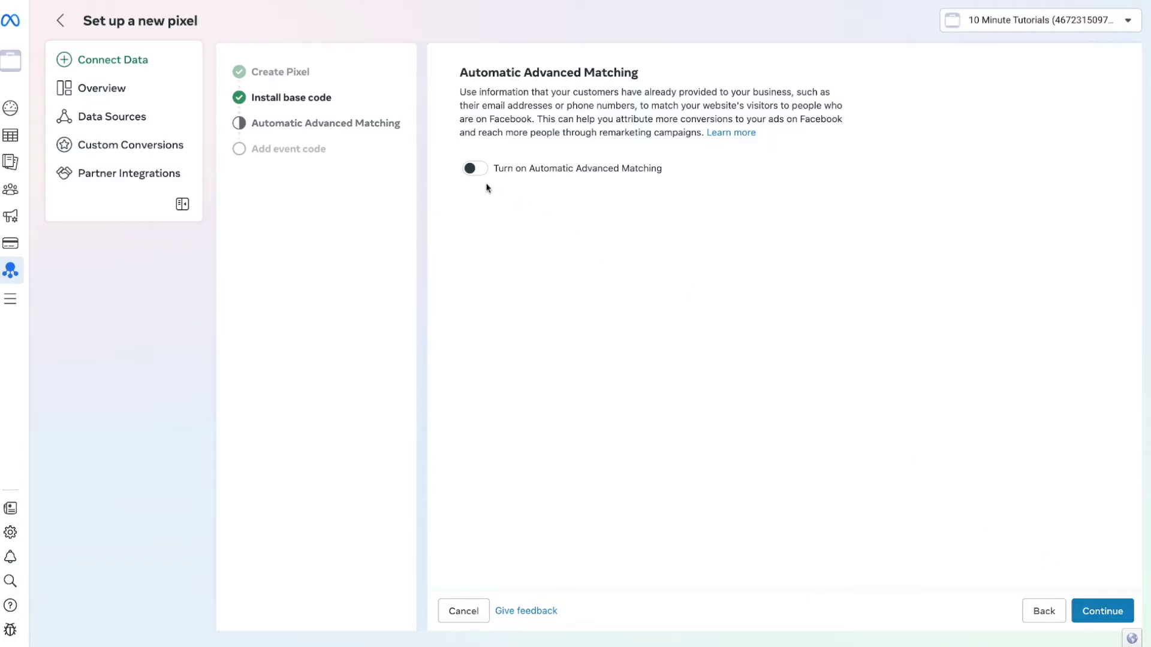
pyautogui.click(479, 173)
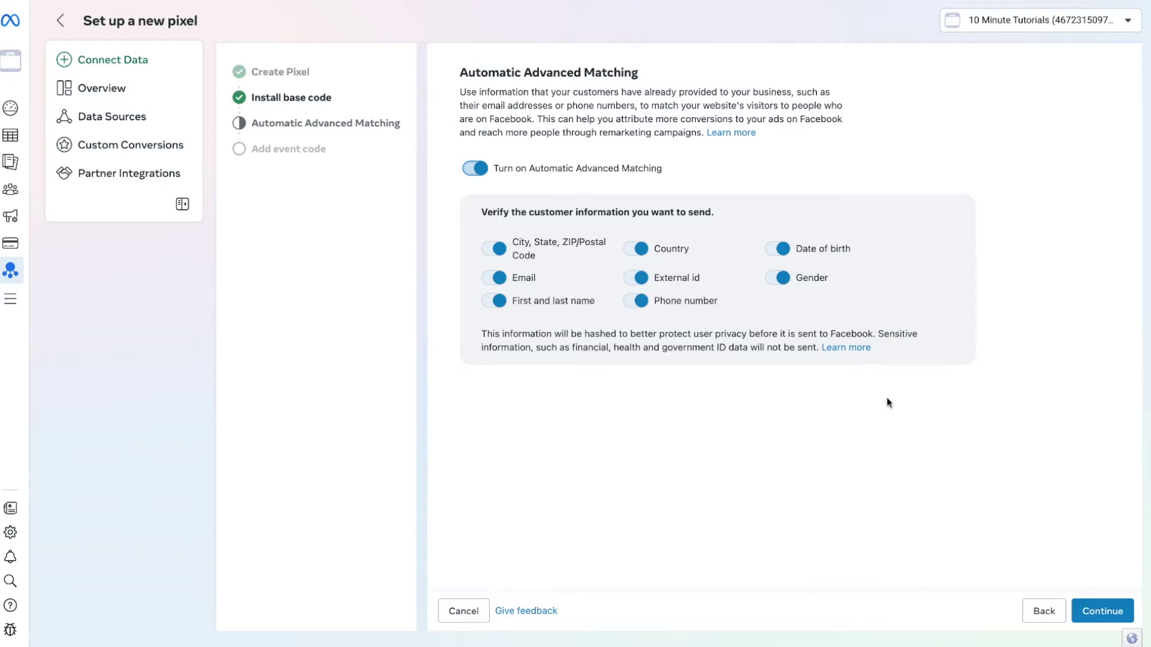
pyautogui.click(1095, 612)
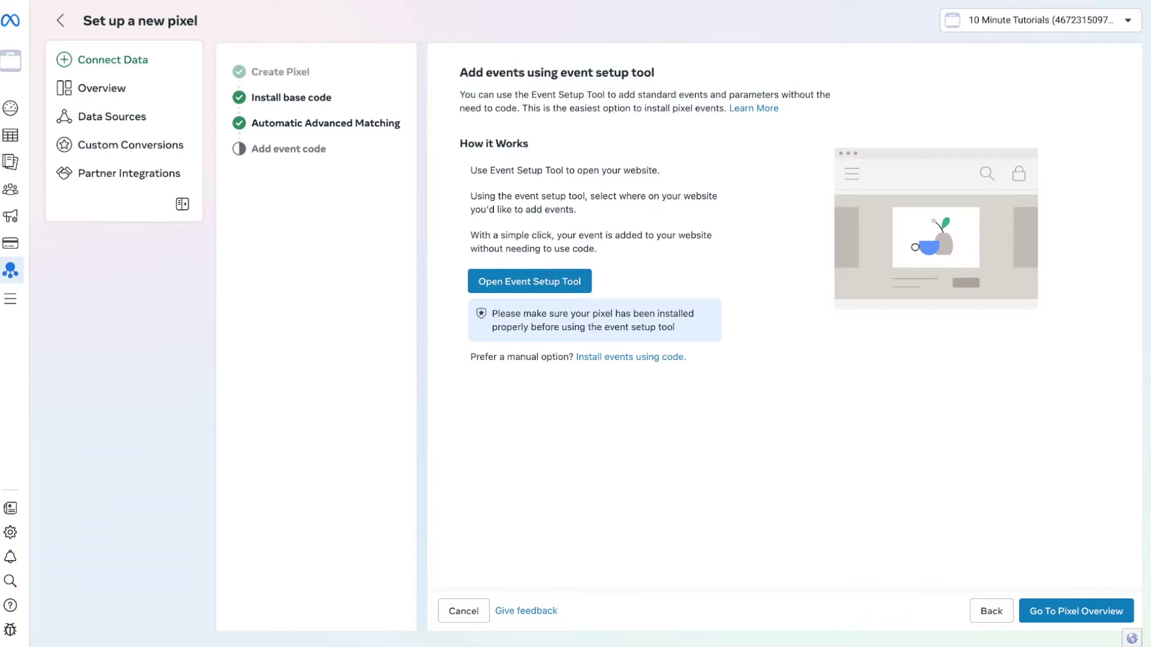
# - Open the Event Setup Tool on the website and check which page elements can be tracked as buttons
pyautogui.click(554, 289)
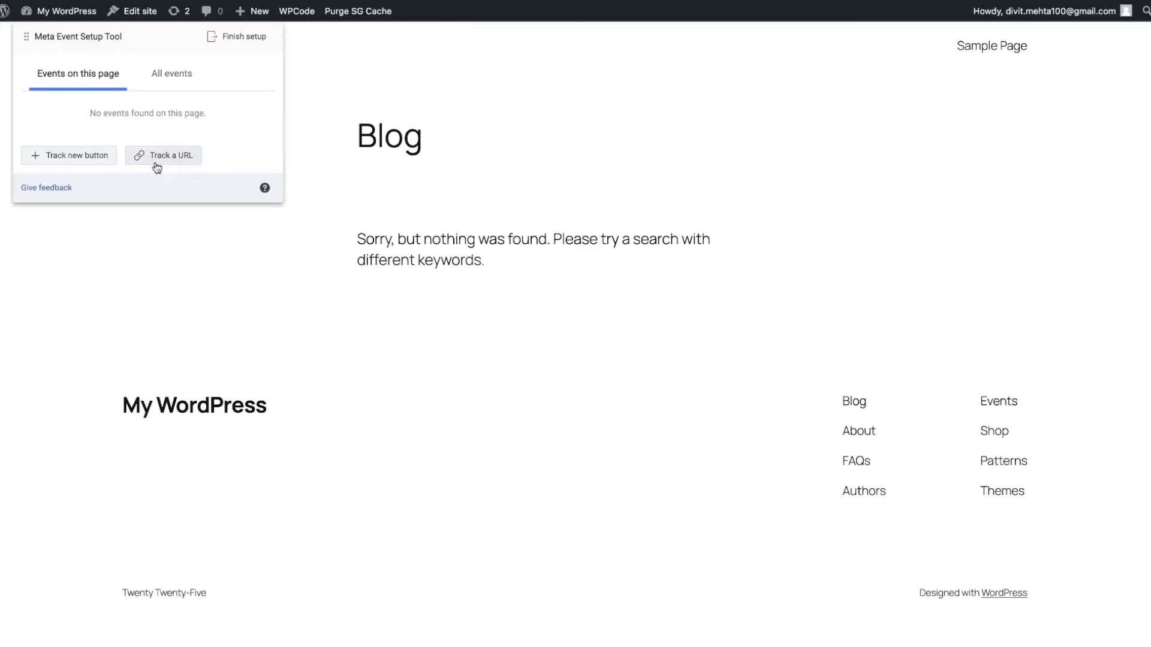
pyautogui.click(94, 162)
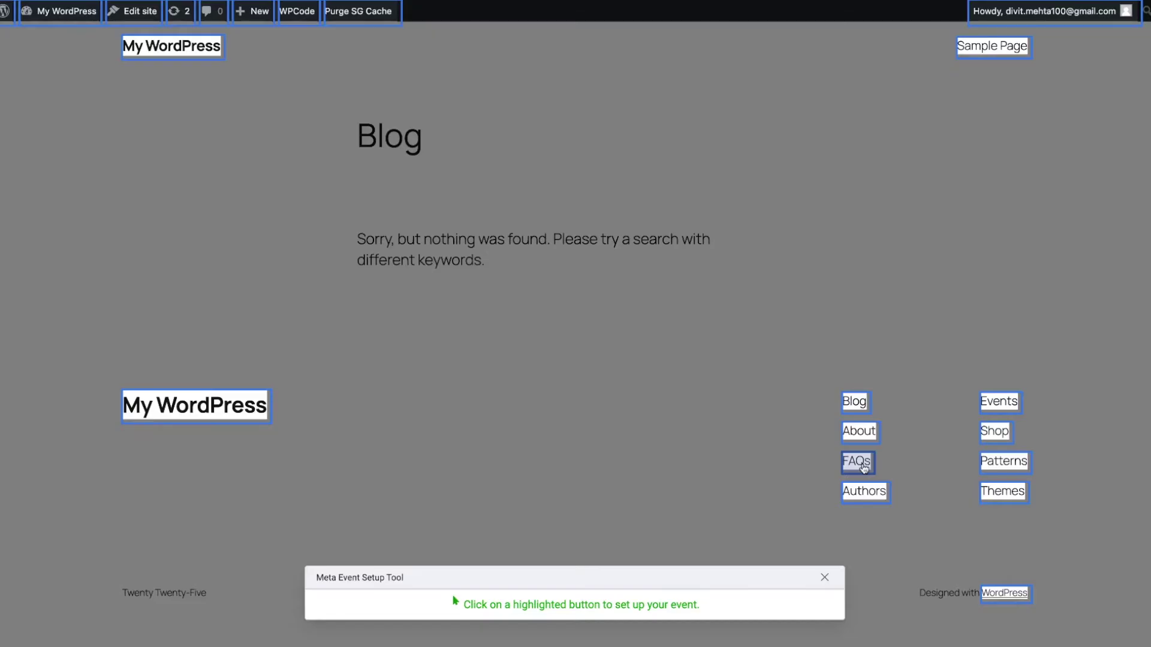
pyautogui.click(825, 578)
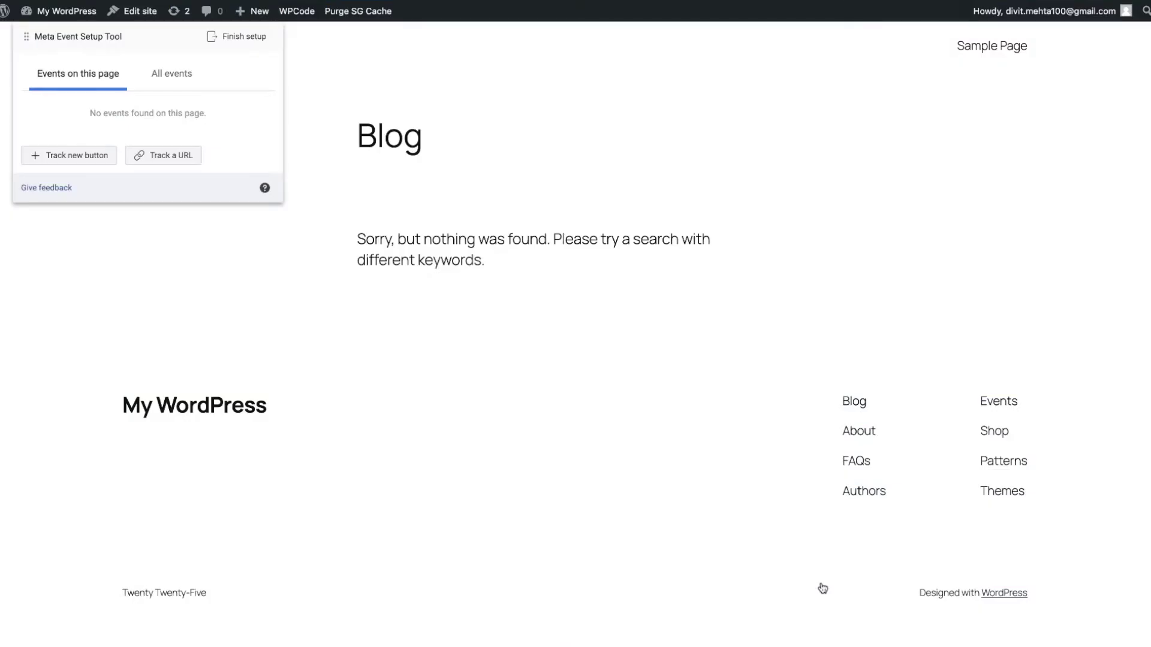
pyautogui.click(175, 157)
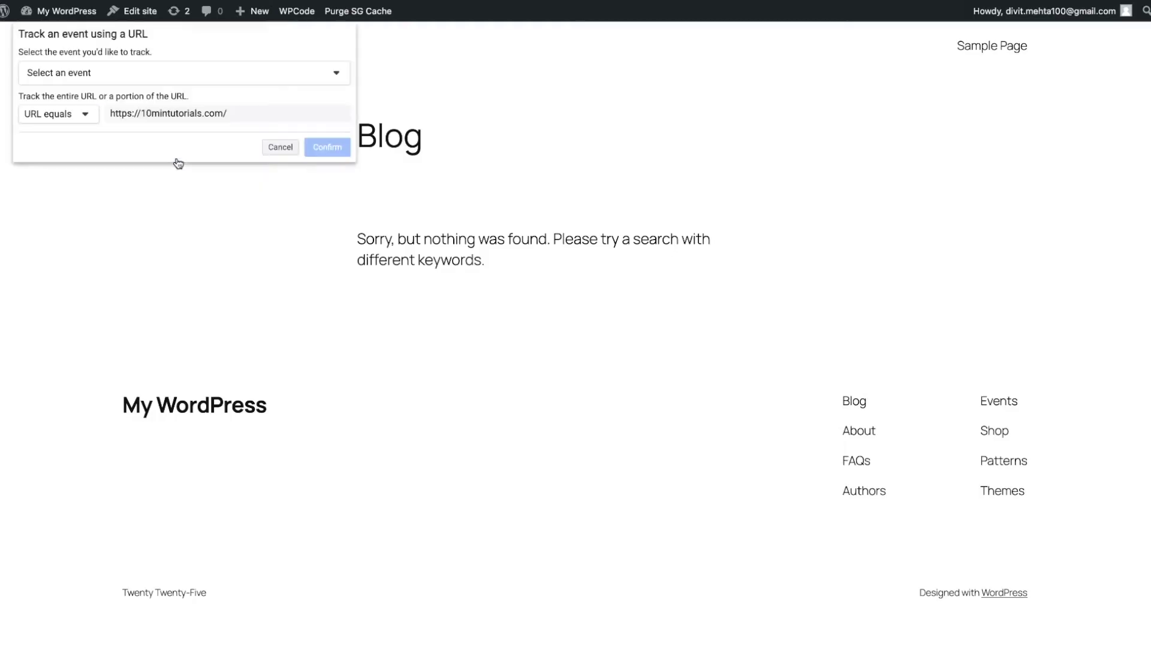
pyautogui.click(82, 74)
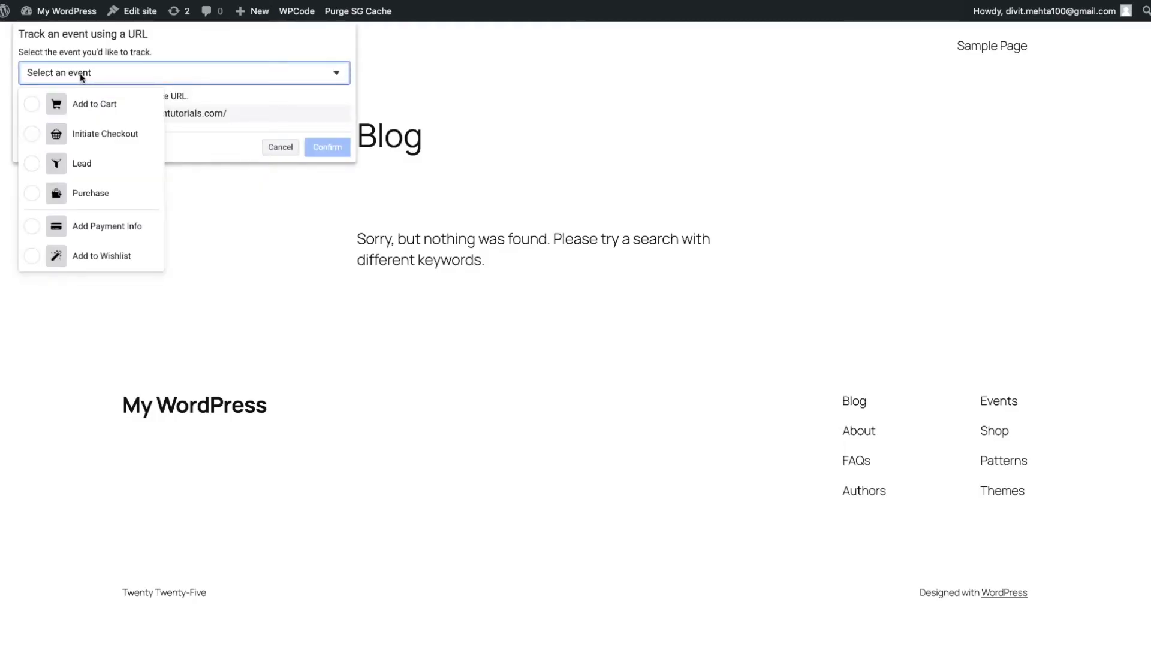
pyautogui.click(34, 164)
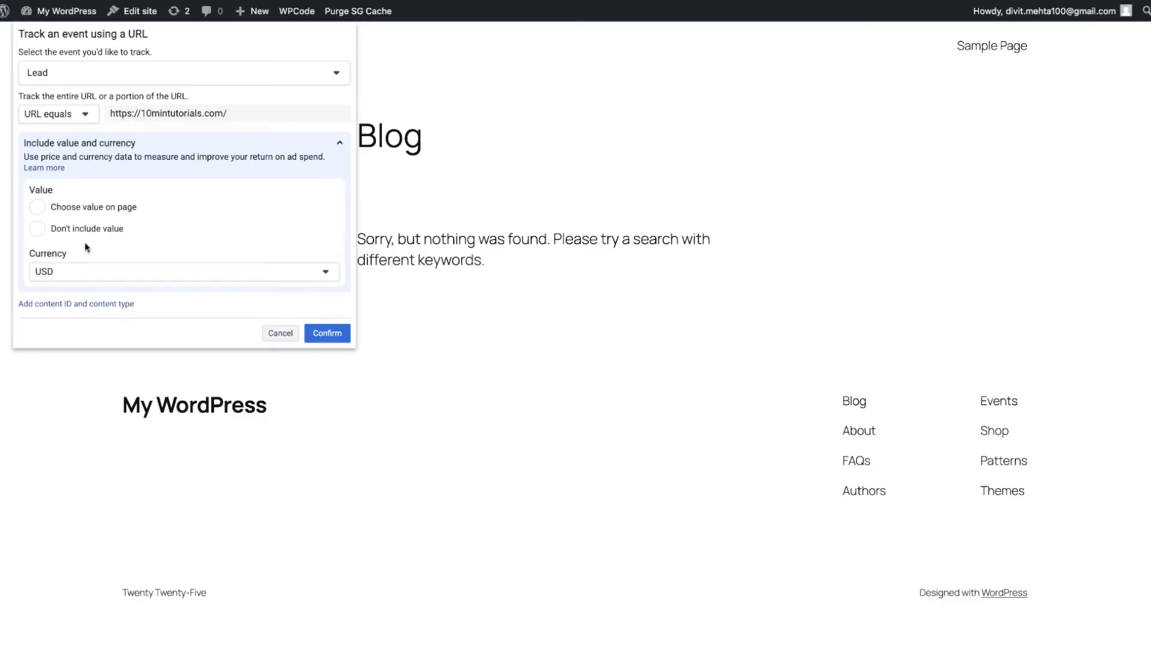
pyautogui.click(38, 230)
pyautogui.click(326, 333)
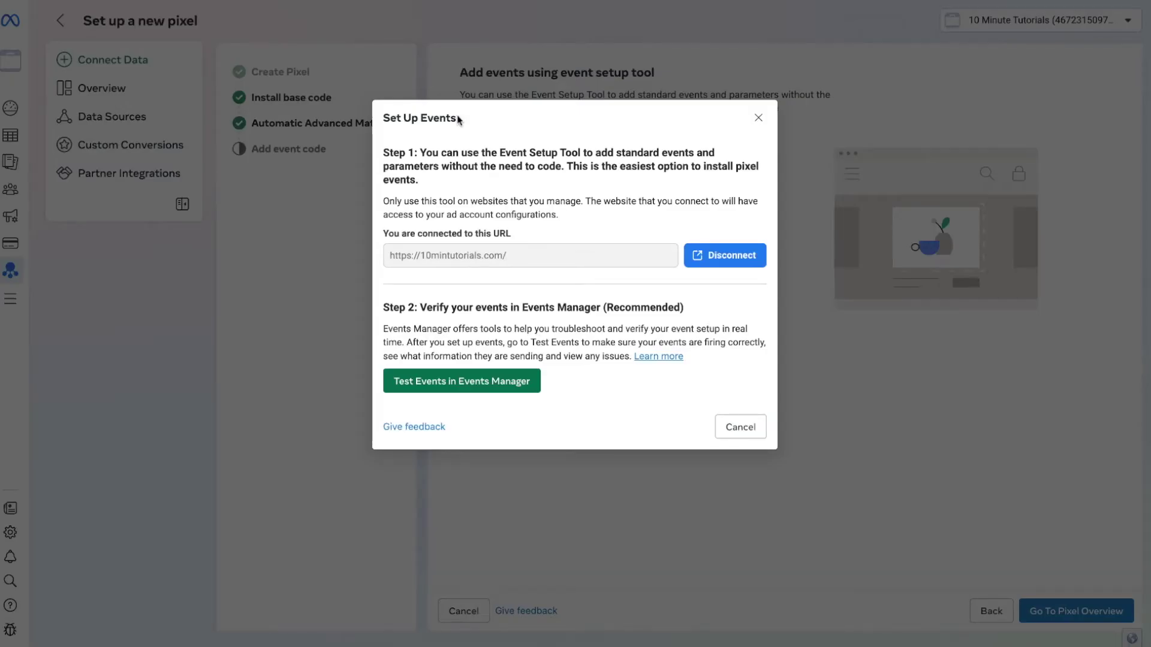
pyautogui.click(757, 119)
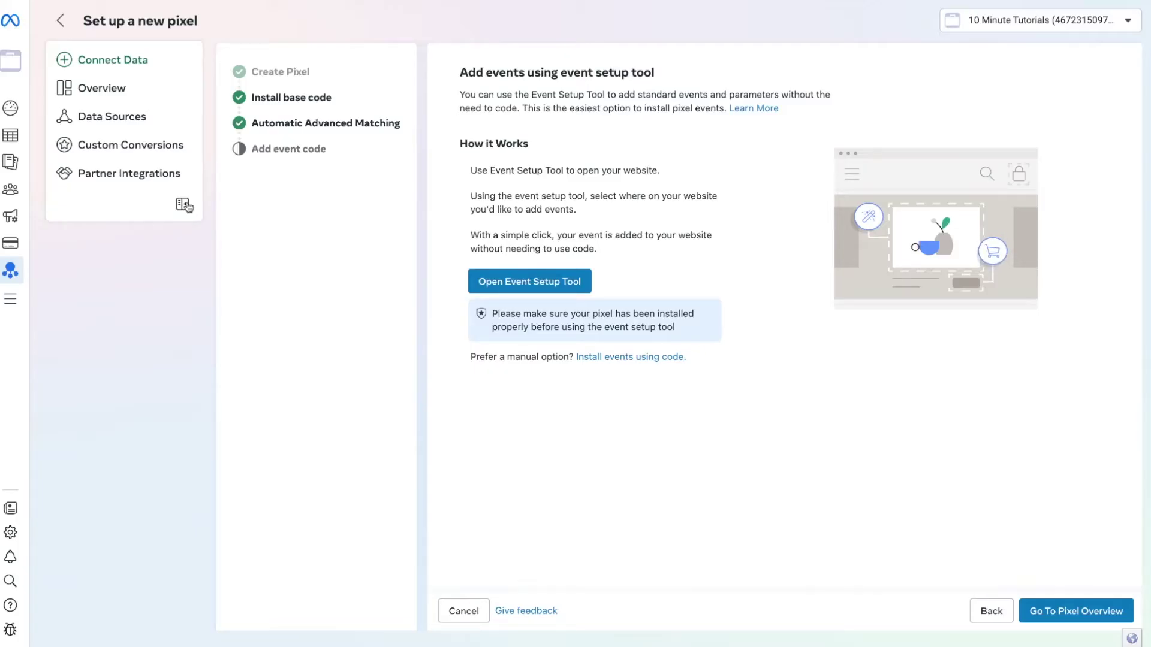
# - Open the data sources in Events Manager and view the event testing options of the Facebook Ads Tutorial dataset
pyautogui.moveTo(7, 273)
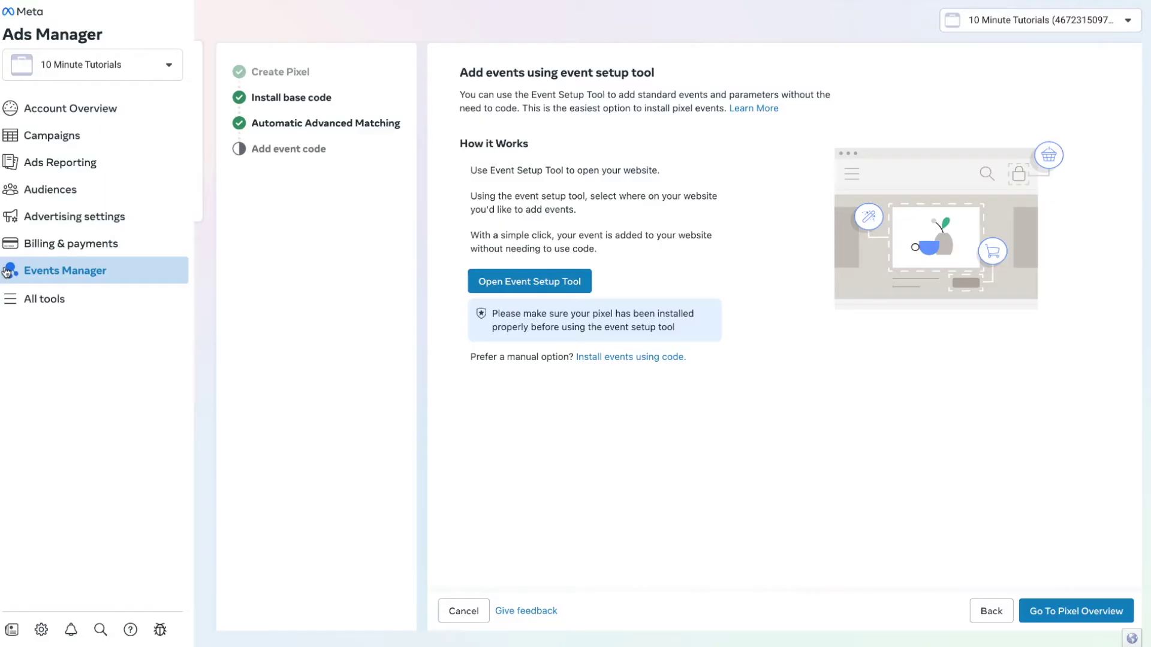
pyautogui.click(8, 273)
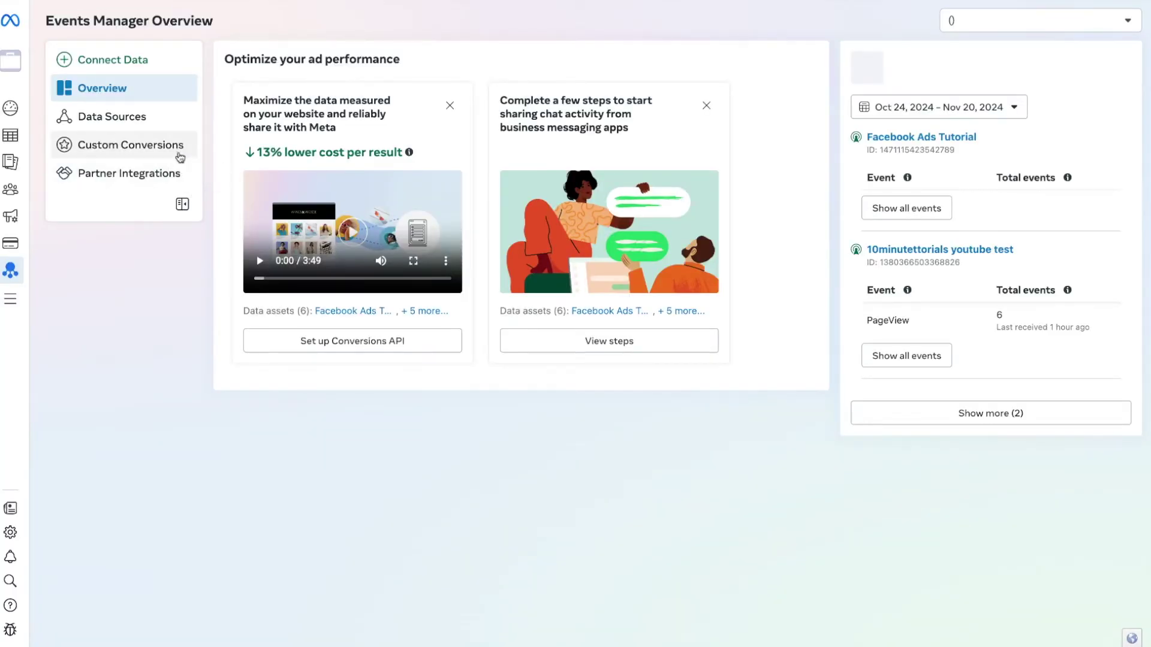
pyautogui.click(169, 119)
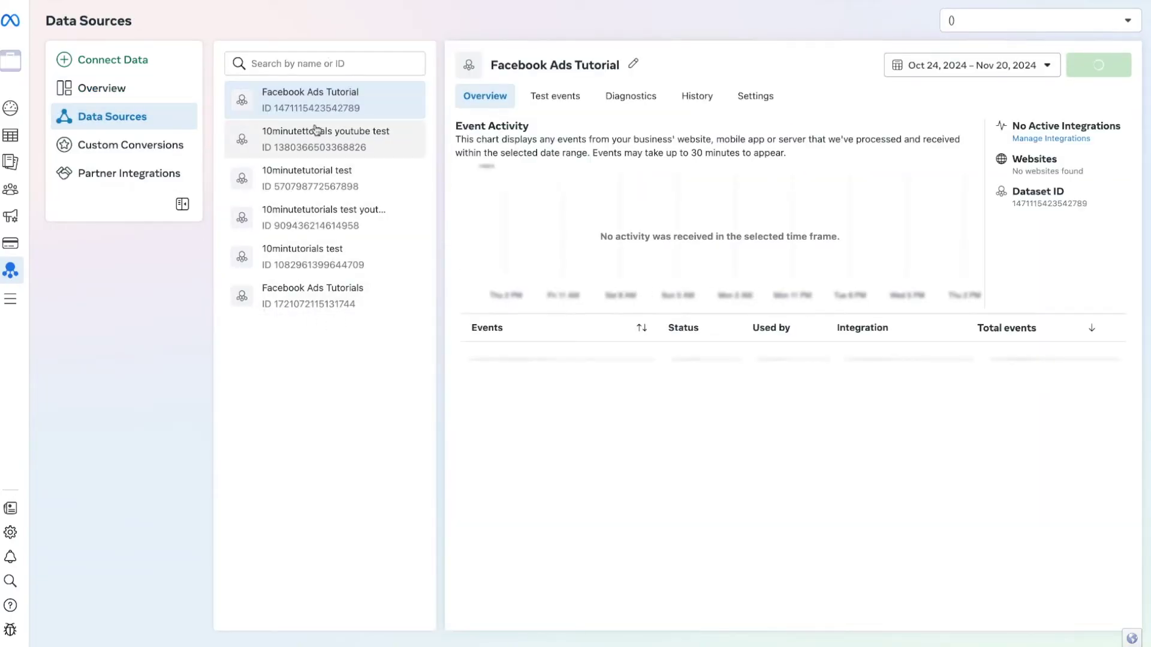
pyautogui.click(549, 103)
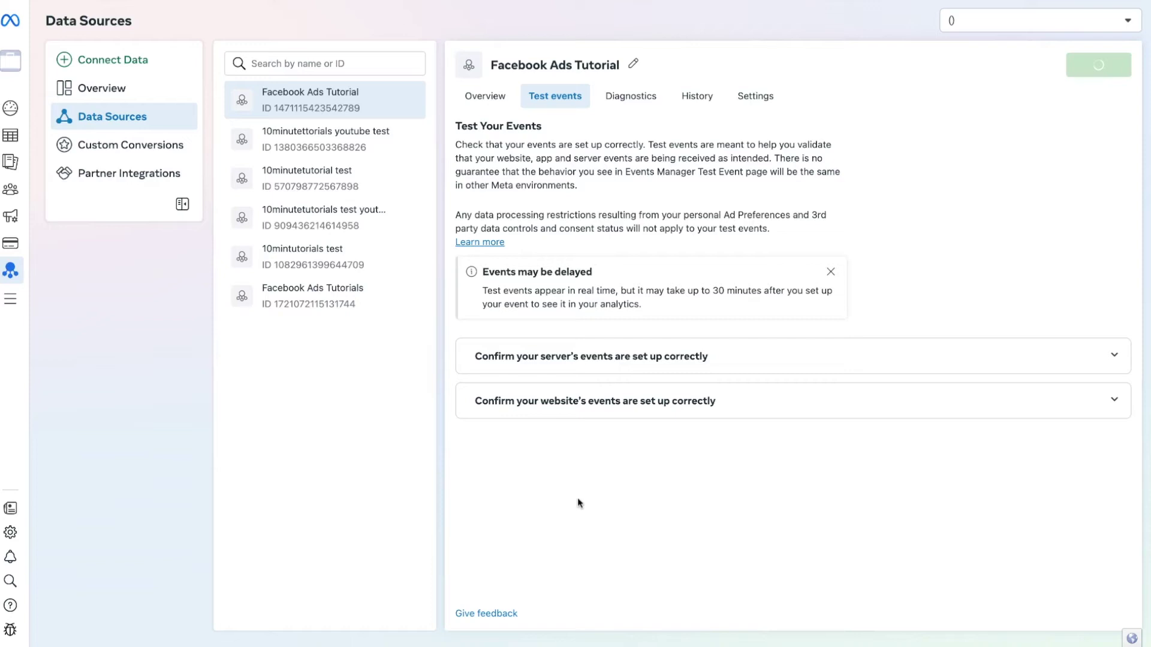
# - Review the dataset's settings, including sharing, data restrictions, website settings, automatic advanced matching and event setup
pyautogui.click(763, 108)
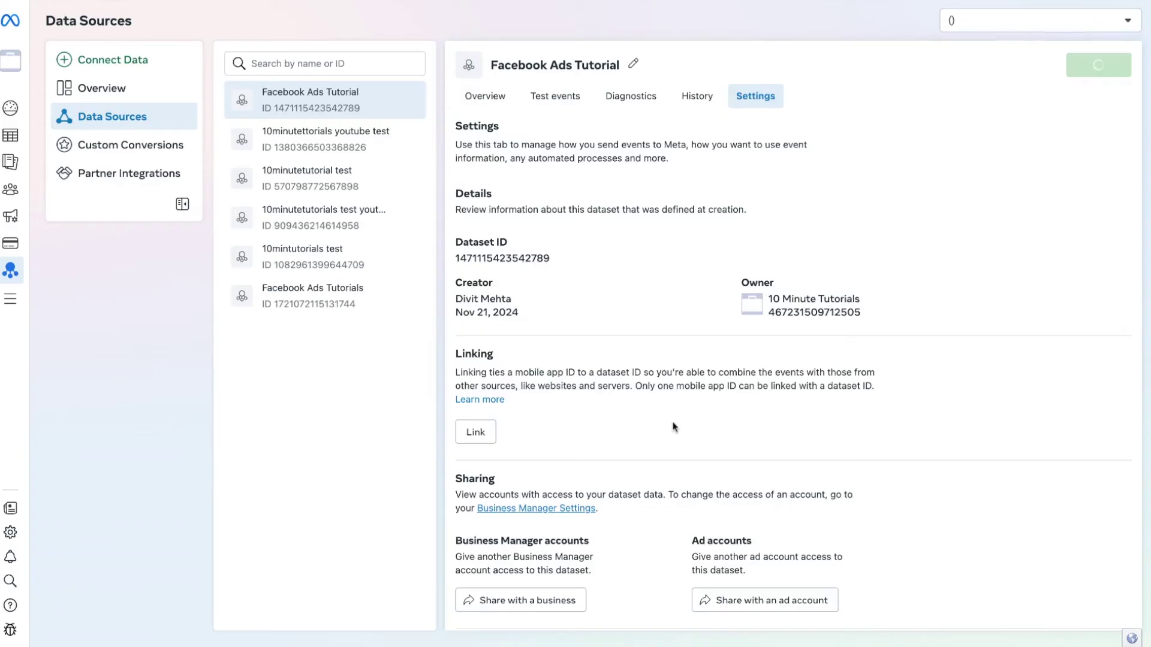
pyautogui.scroll(-3, 674, 427)
pyautogui.scroll(-8, 675, 426)
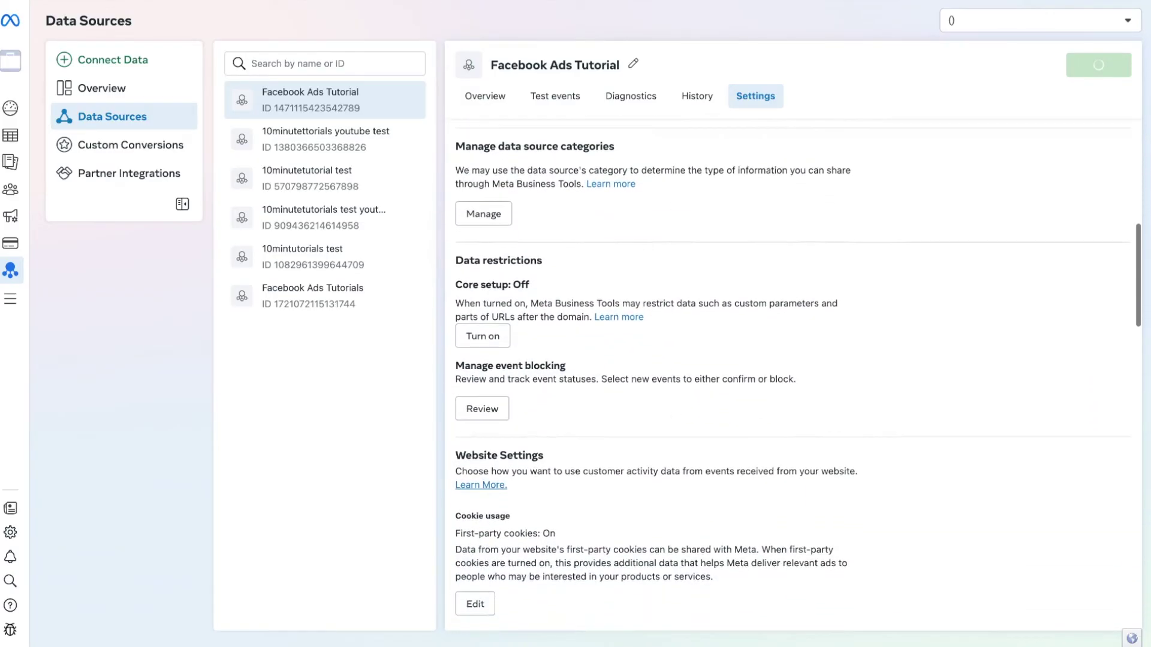
pyautogui.scroll(-6, 589, 394)
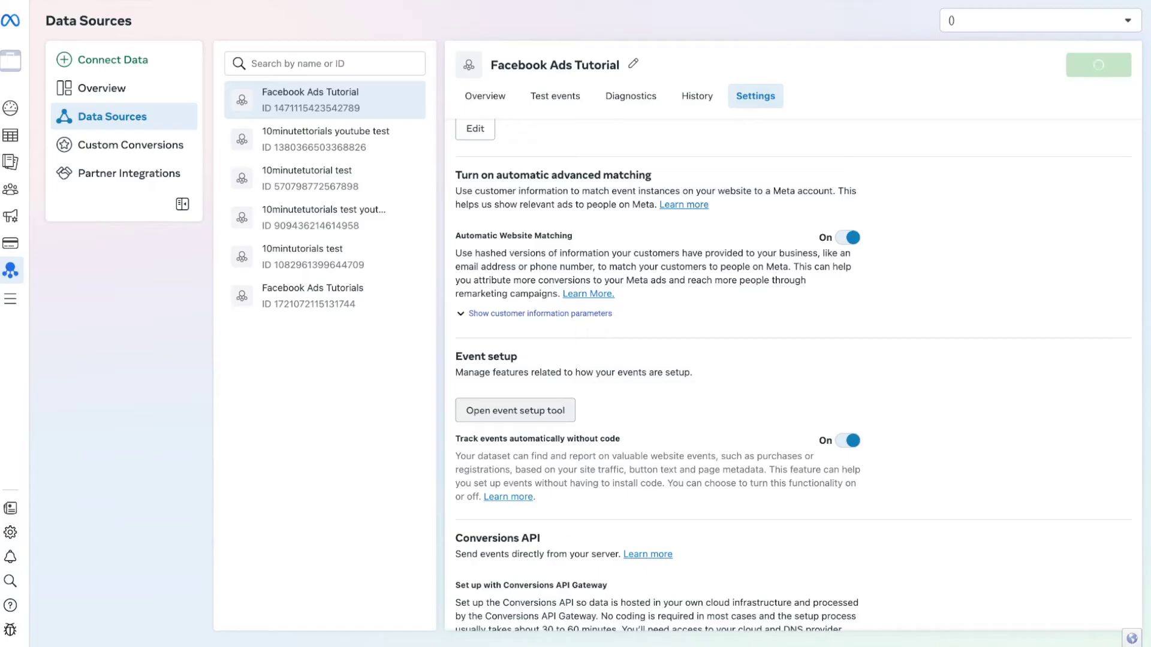
pyautogui.scroll(-1, 521, 395)
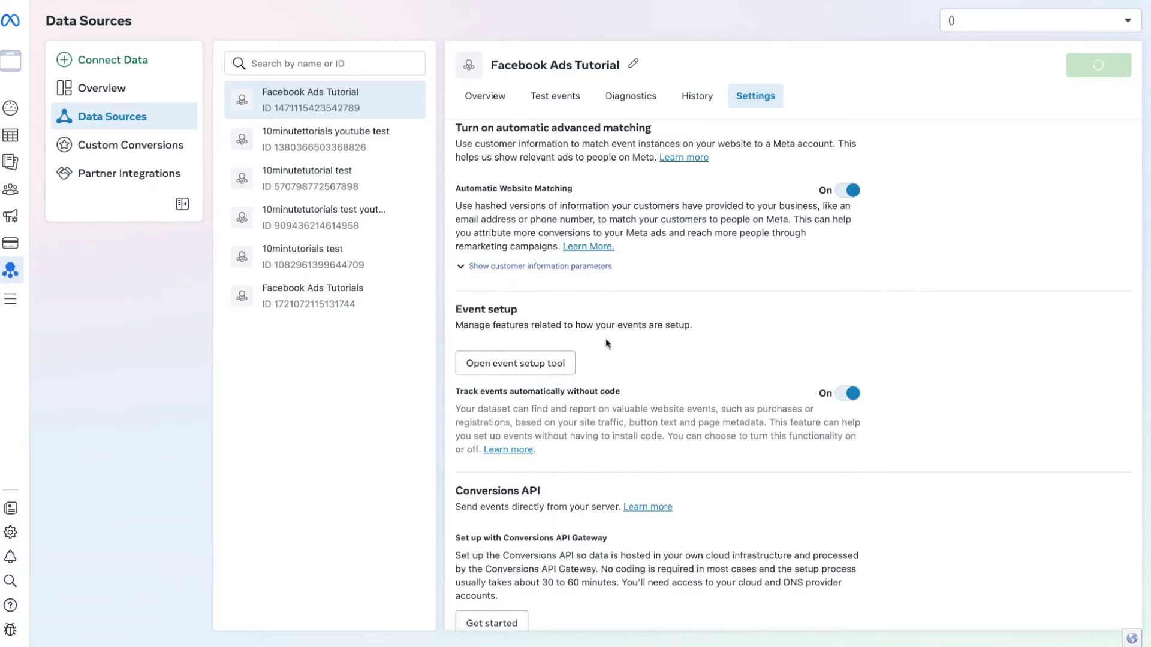
pyautogui.scroll(10, 608, 324)
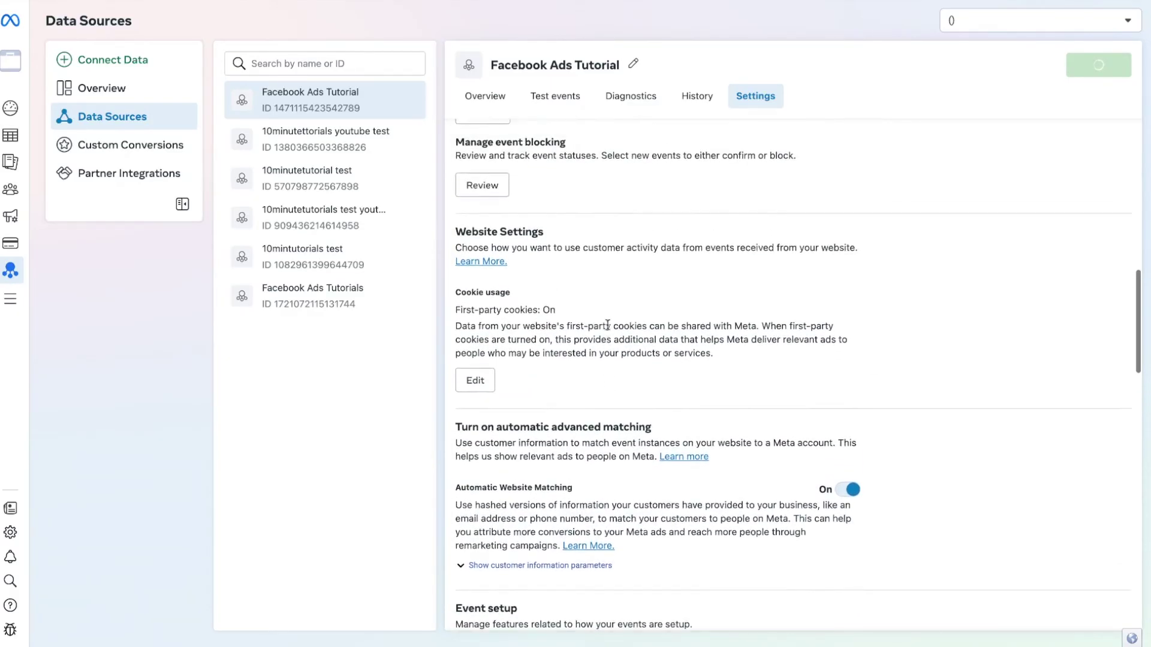
pyautogui.scroll(1, 798, 376)
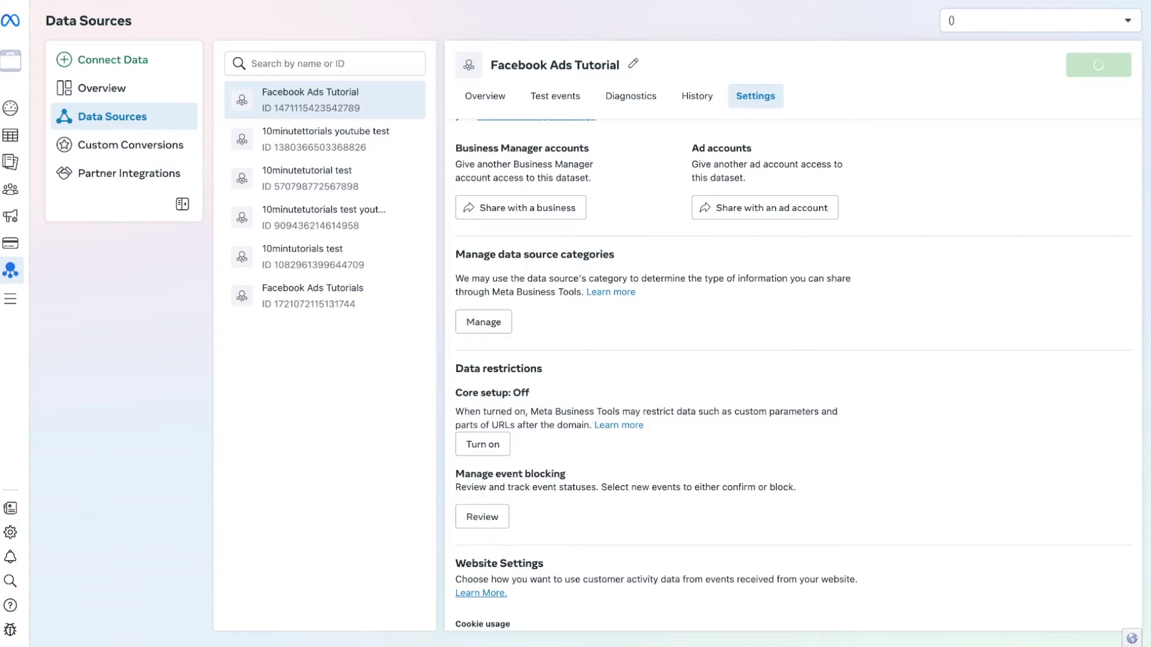
pyautogui.scroll(1, 621, 297)
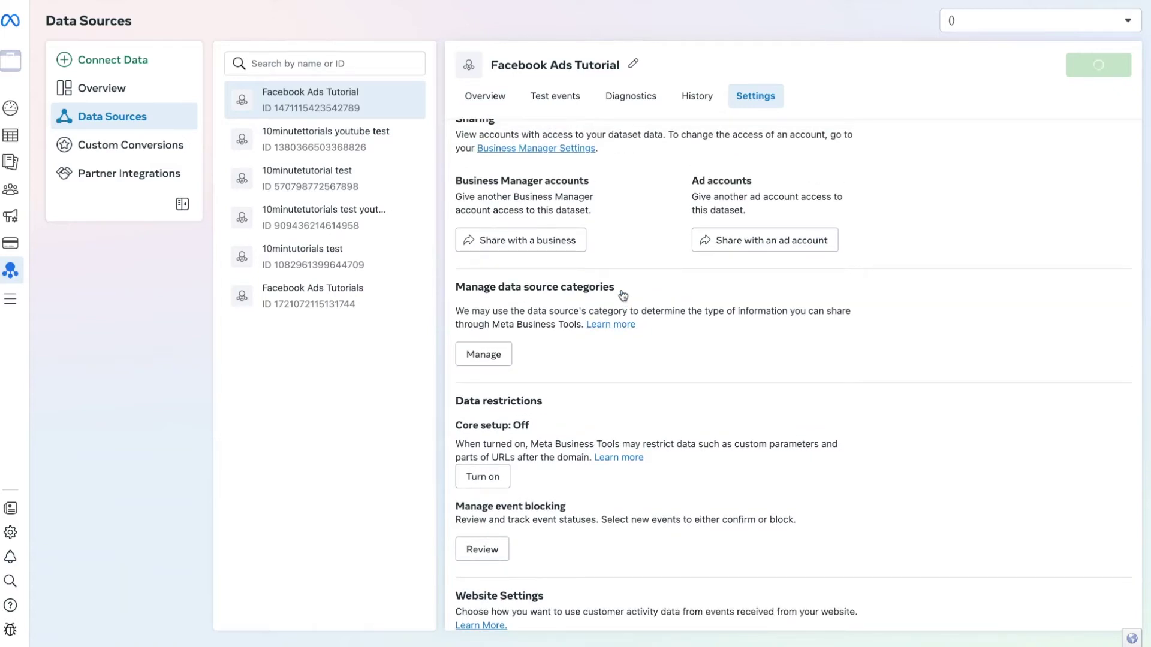
pyautogui.scroll(1, 637, 276)
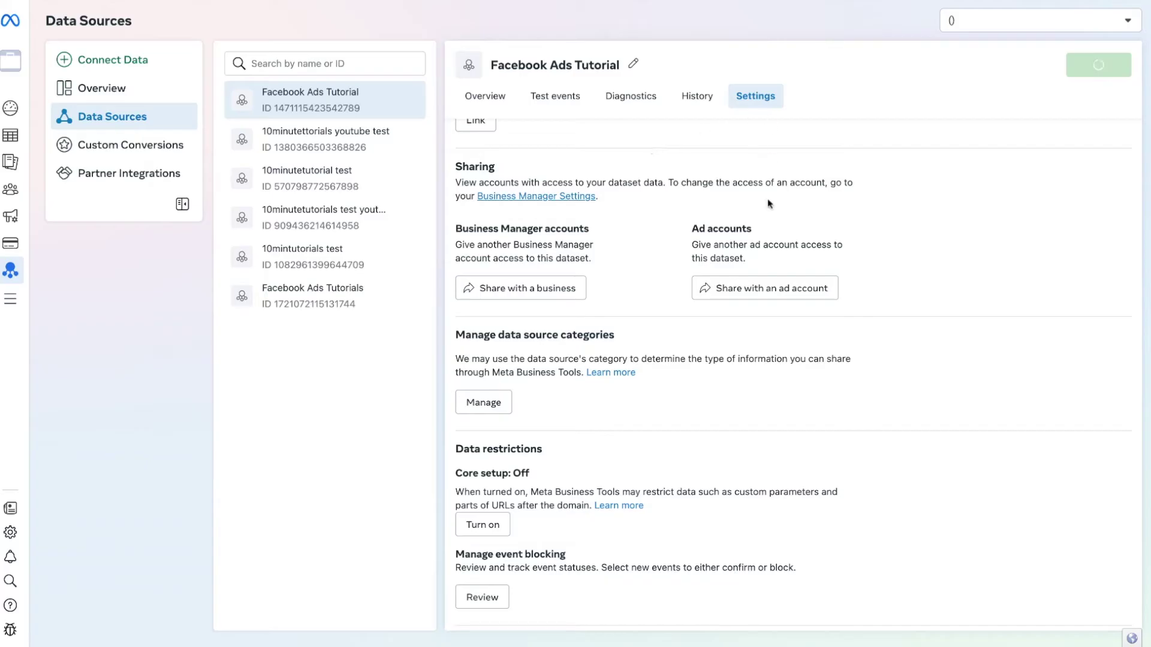
# - Share the Facebook Ads Tutorial dataset with the 10 Minute Tutorials ad account by assigning it as a connected asset
pyautogui.click(754, 298)
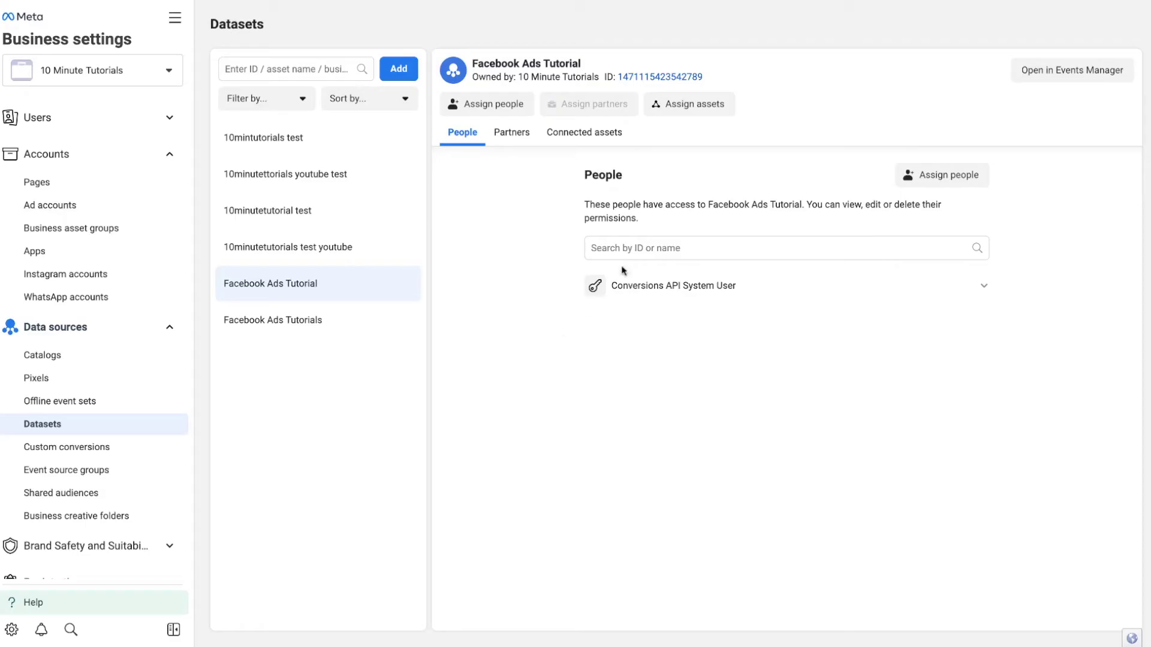
pyautogui.click(688, 105)
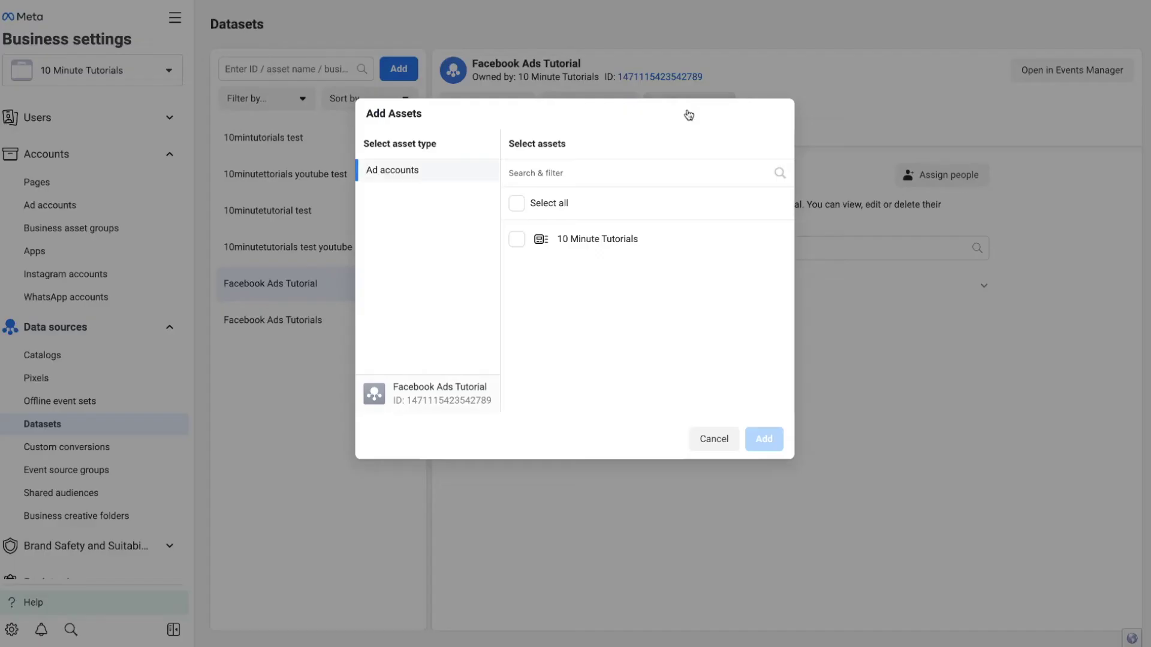
pyautogui.click(518, 240)
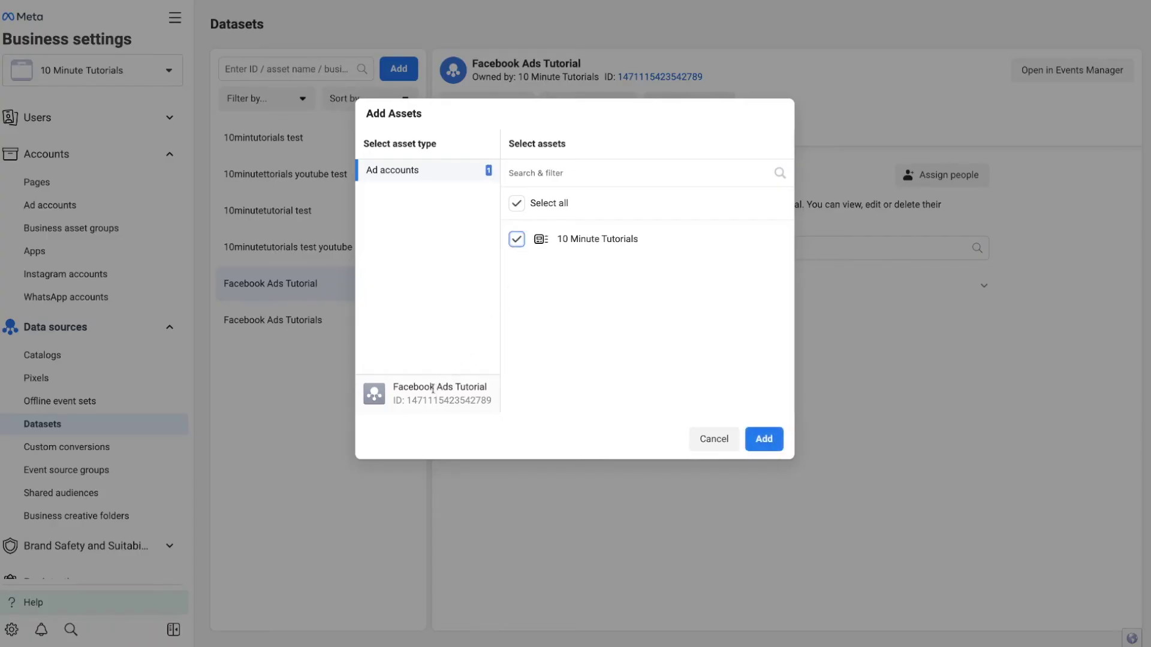
pyautogui.click(763, 442)
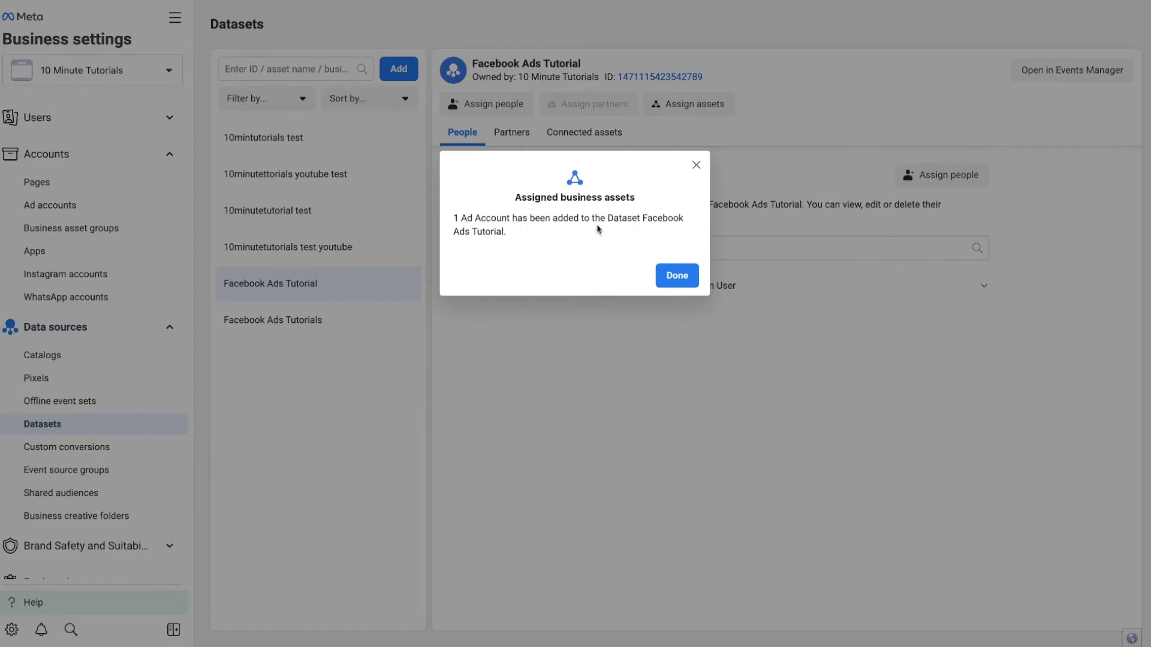
pyautogui.click(686, 277)
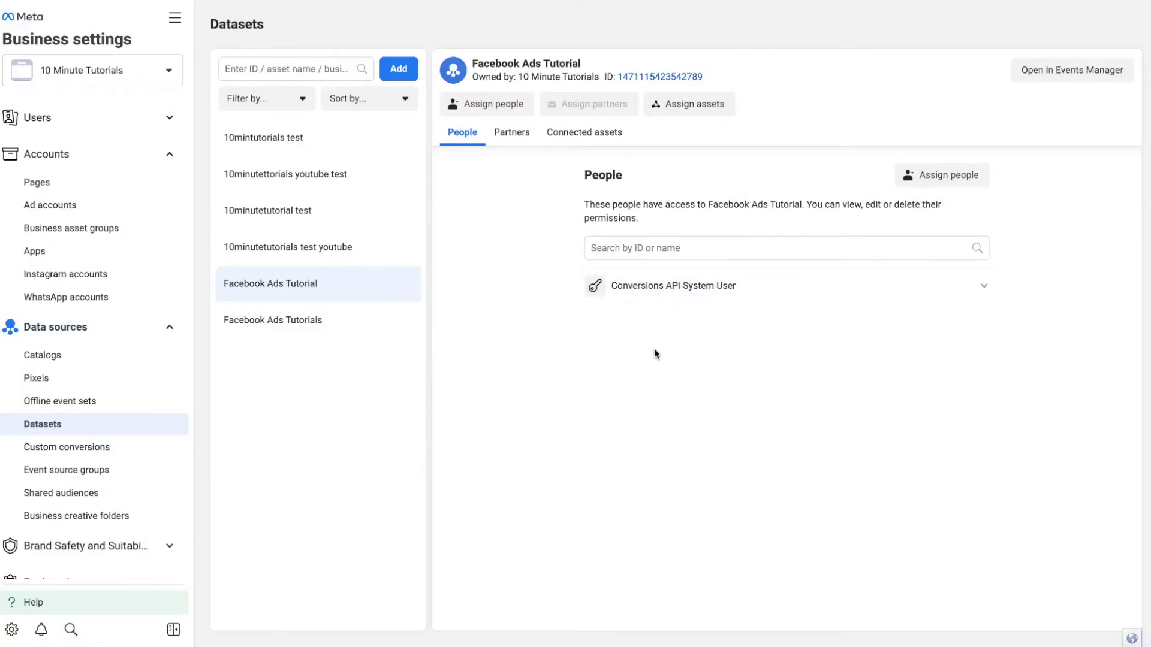
# - Go through Meta Business Suite to Ads Manager and switch the campaign table's columns to the Engagement preset
pyautogui.click(31, 25)
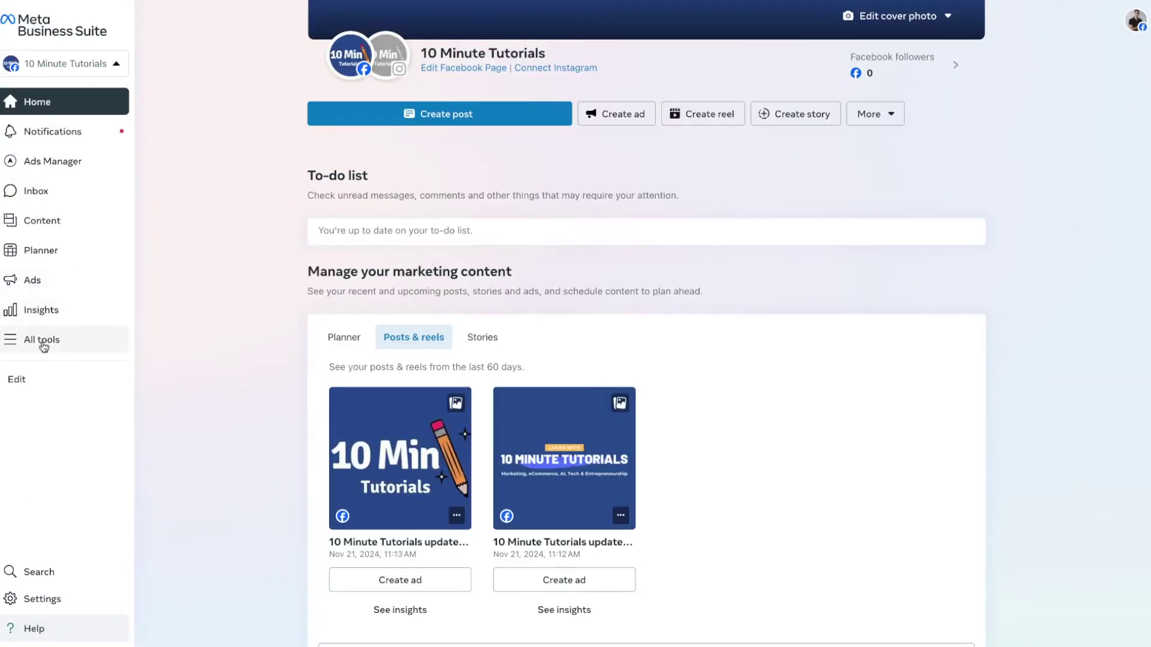
pyautogui.click(43, 346)
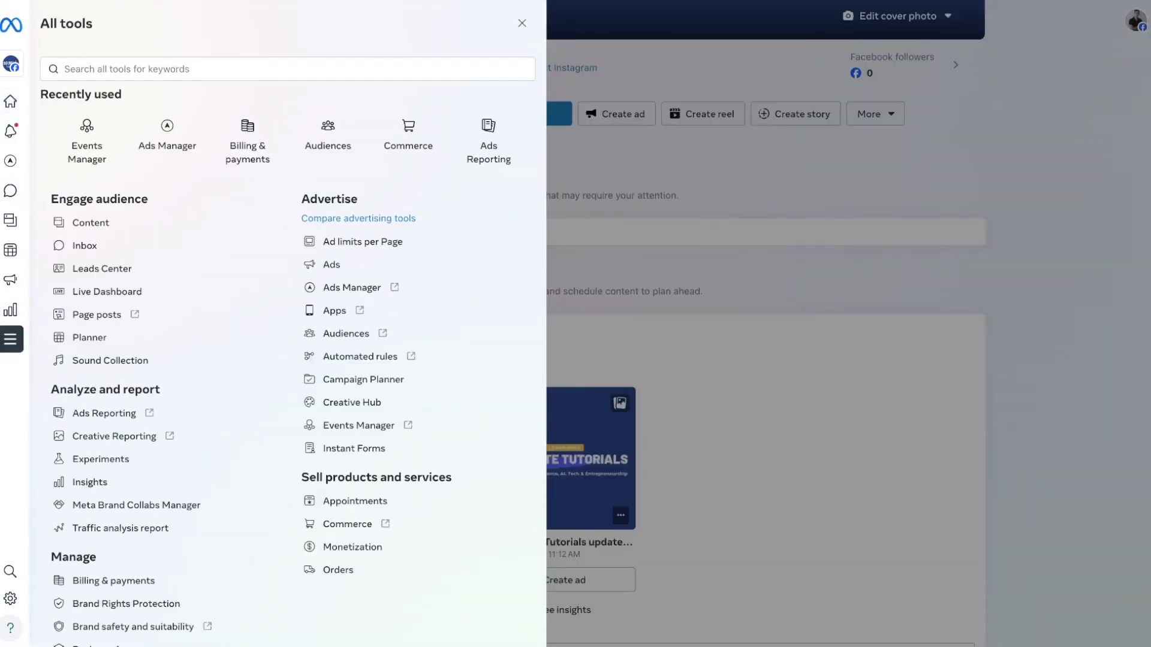
pyautogui.click(169, 133)
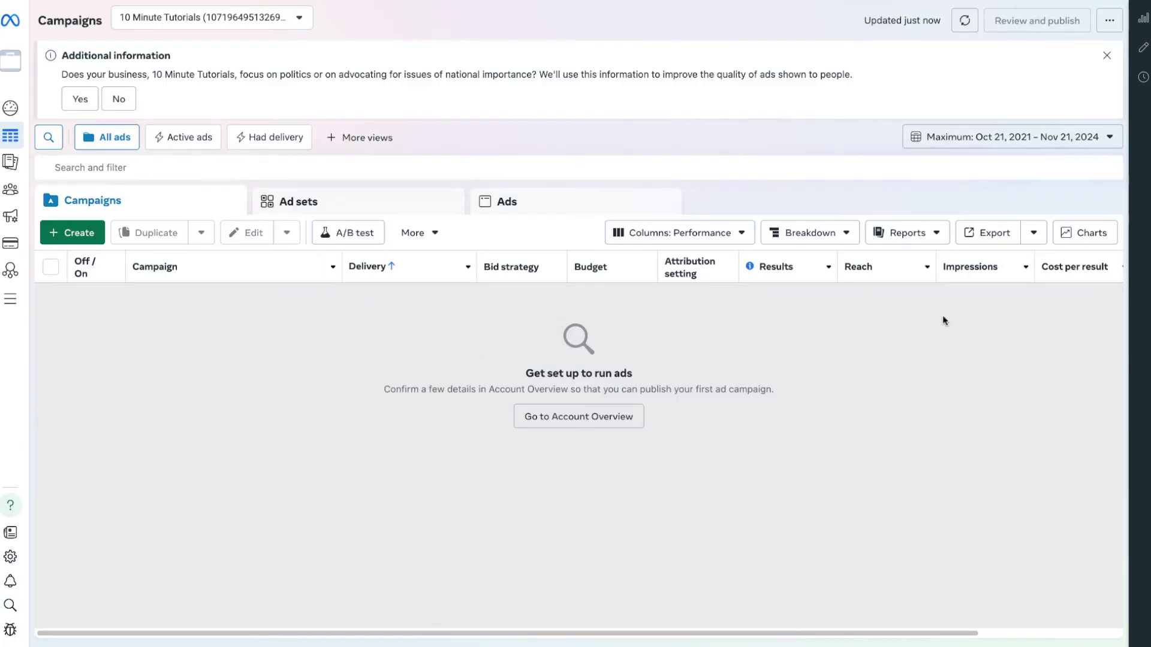
pyautogui.click(727, 236)
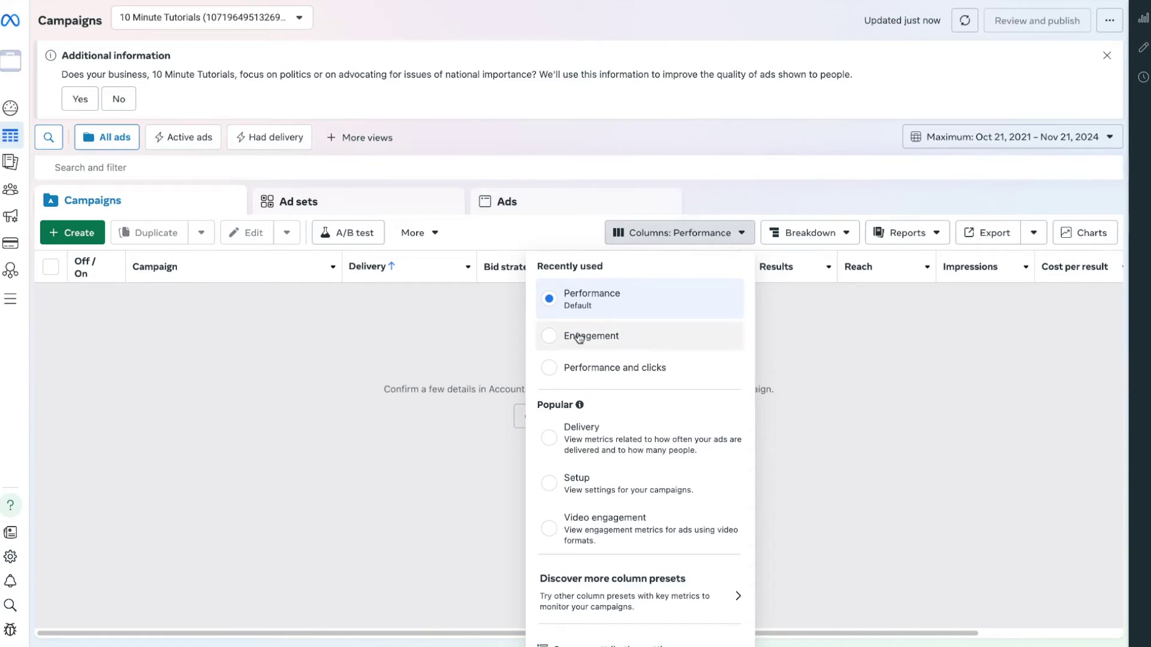
pyautogui.click(552, 342)
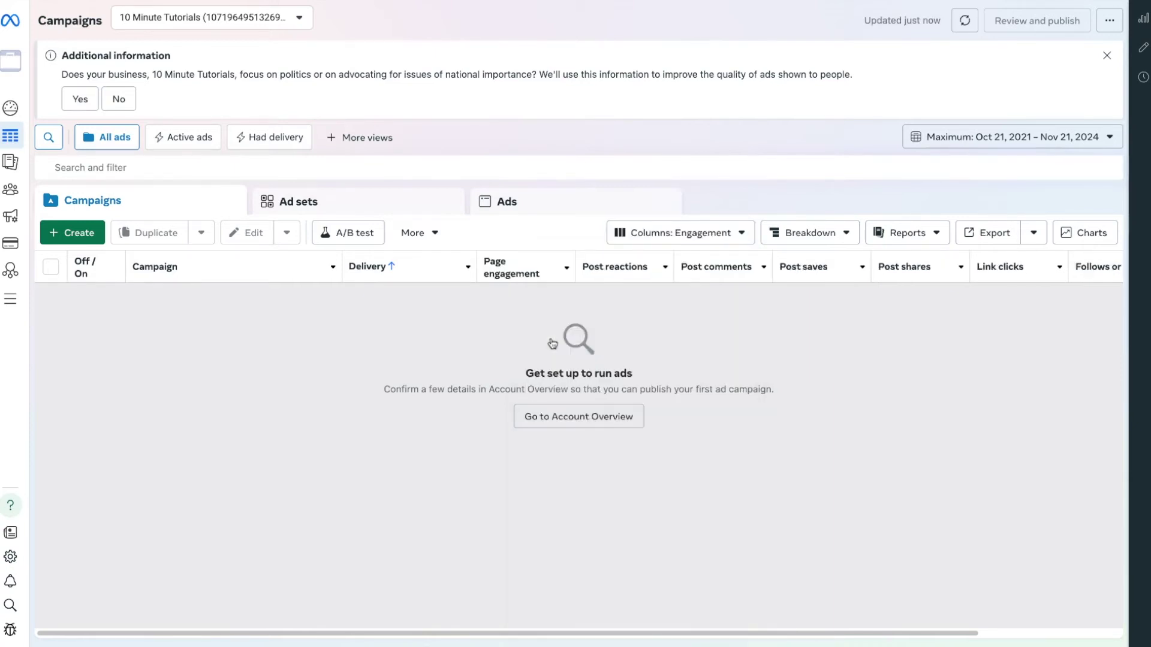
# - Examine the date range and breakdown options available for the campaign table without changing them
pyautogui.click(933, 146)
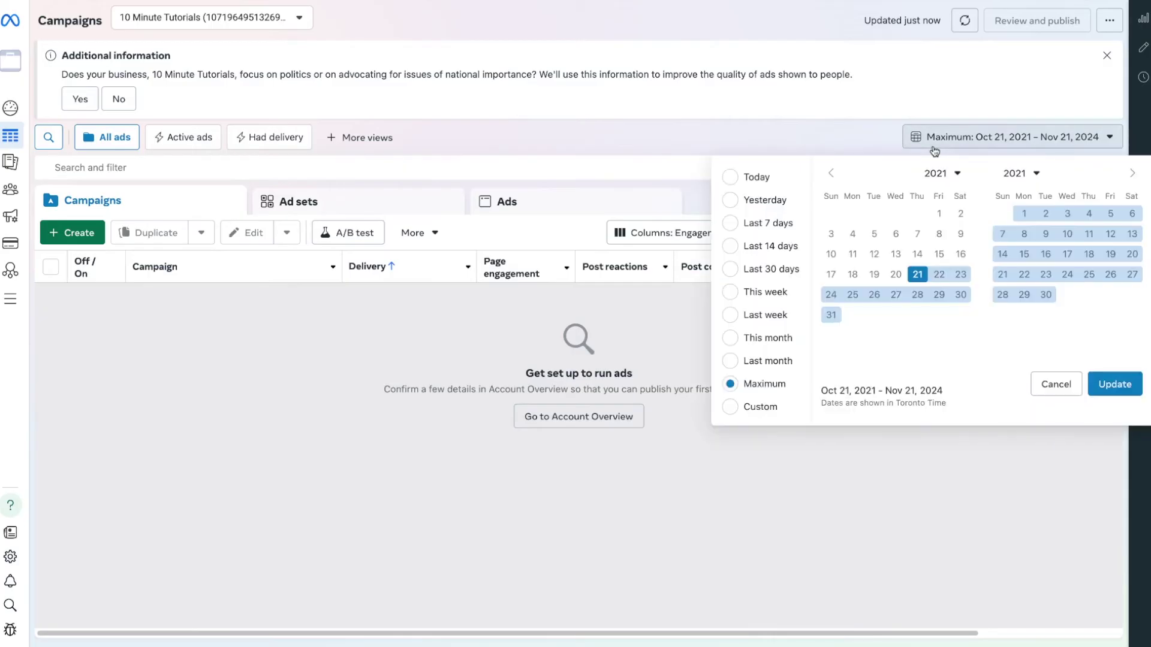
pyautogui.click(639, 295)
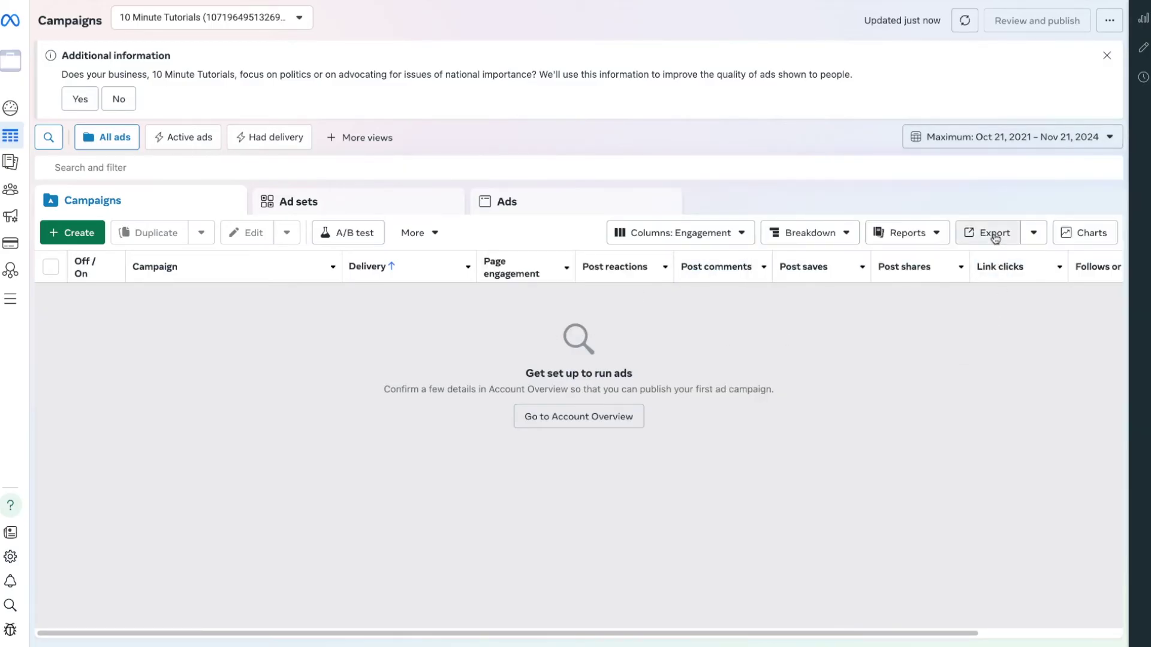
pyautogui.click(826, 237)
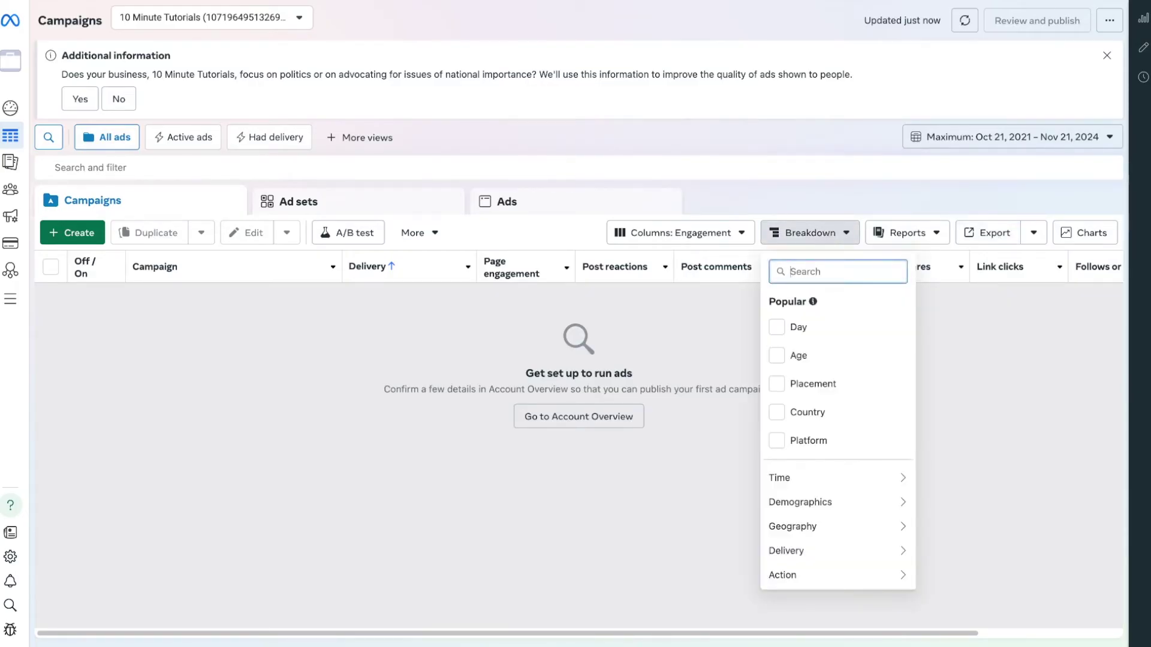
pyautogui.click(653, 315)
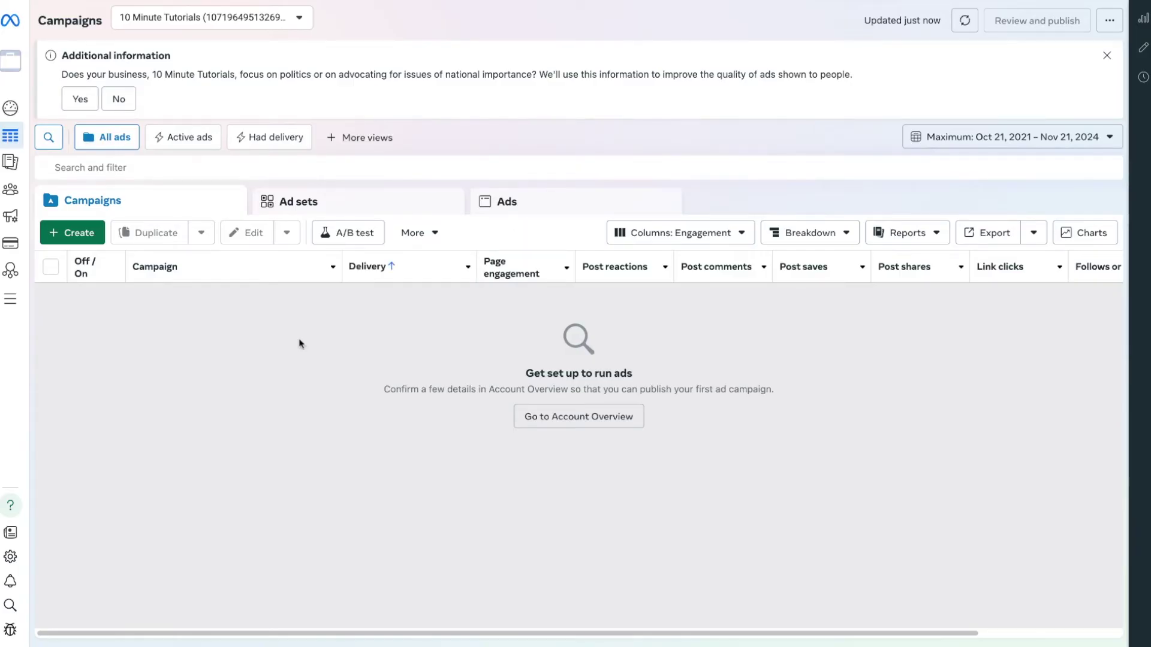
# - Create a manual traffic campaign with the Auction buying type and the Traffic objective
pyautogui.click(90, 241)
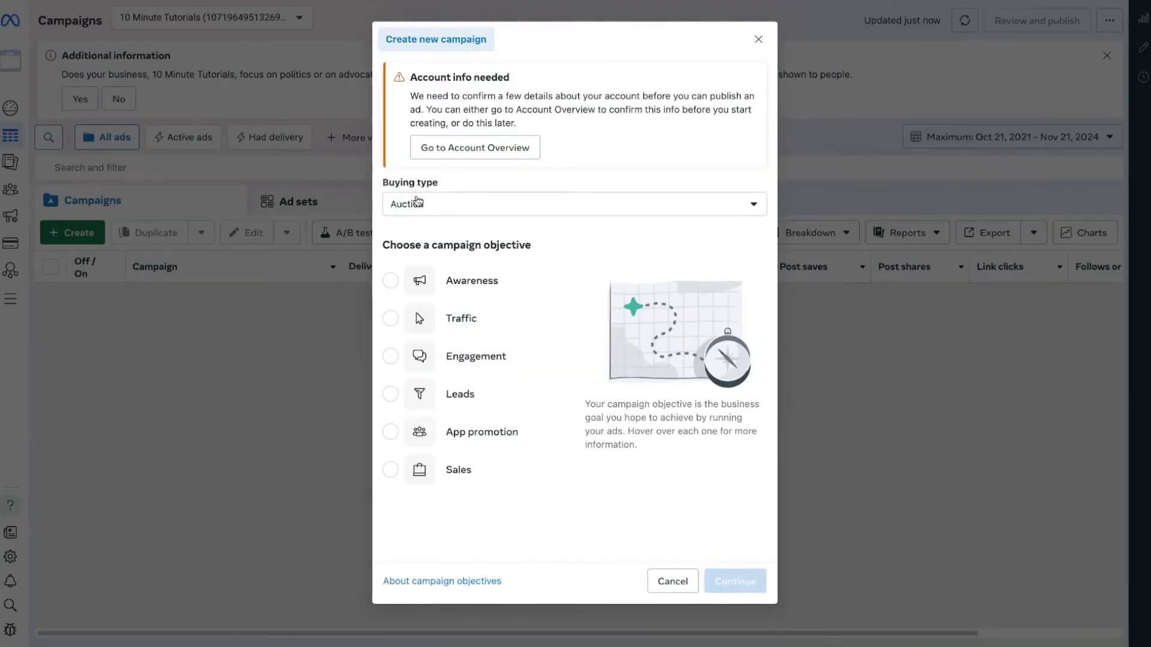
pyautogui.click(419, 208)
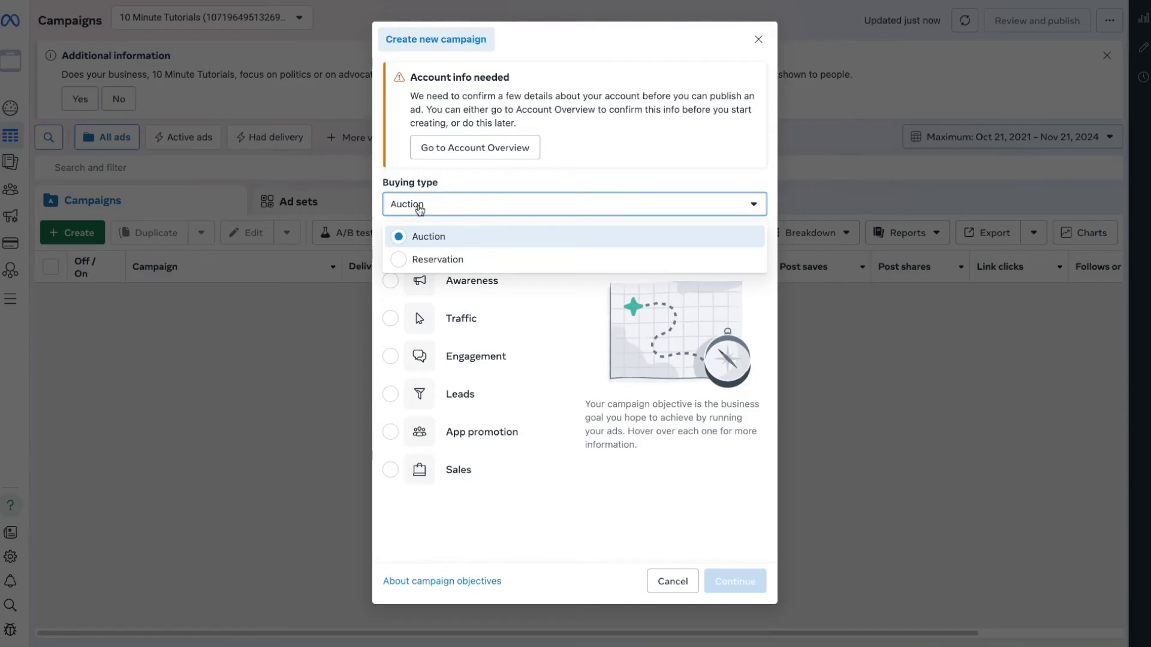
pyautogui.click(420, 207)
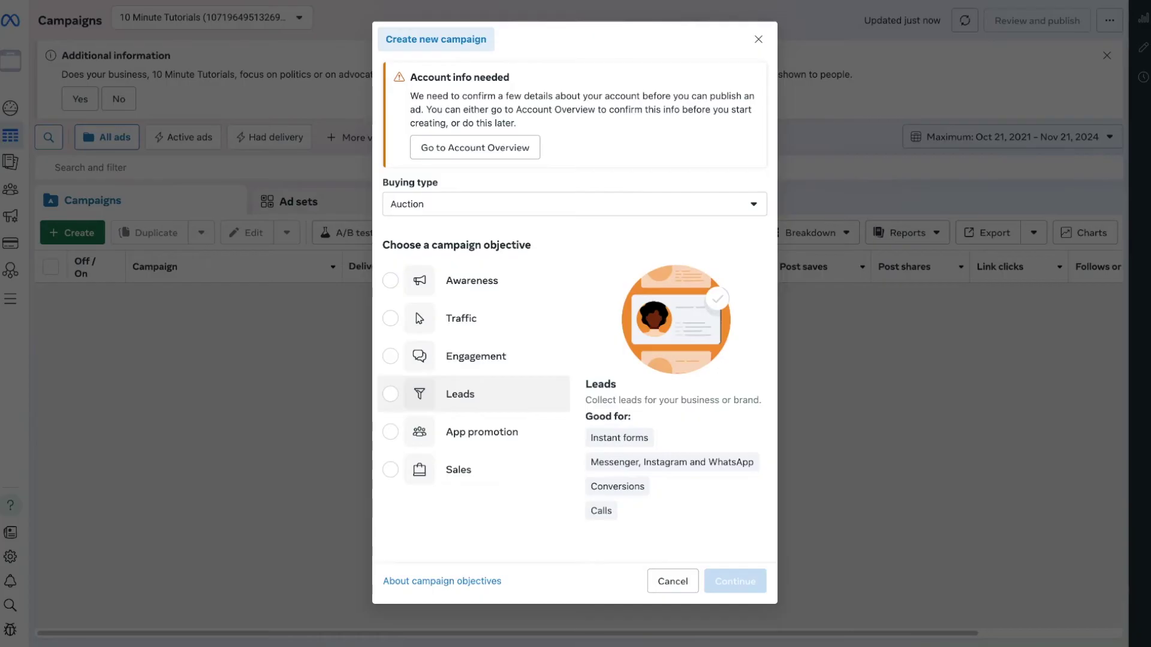
pyautogui.click(390, 322)
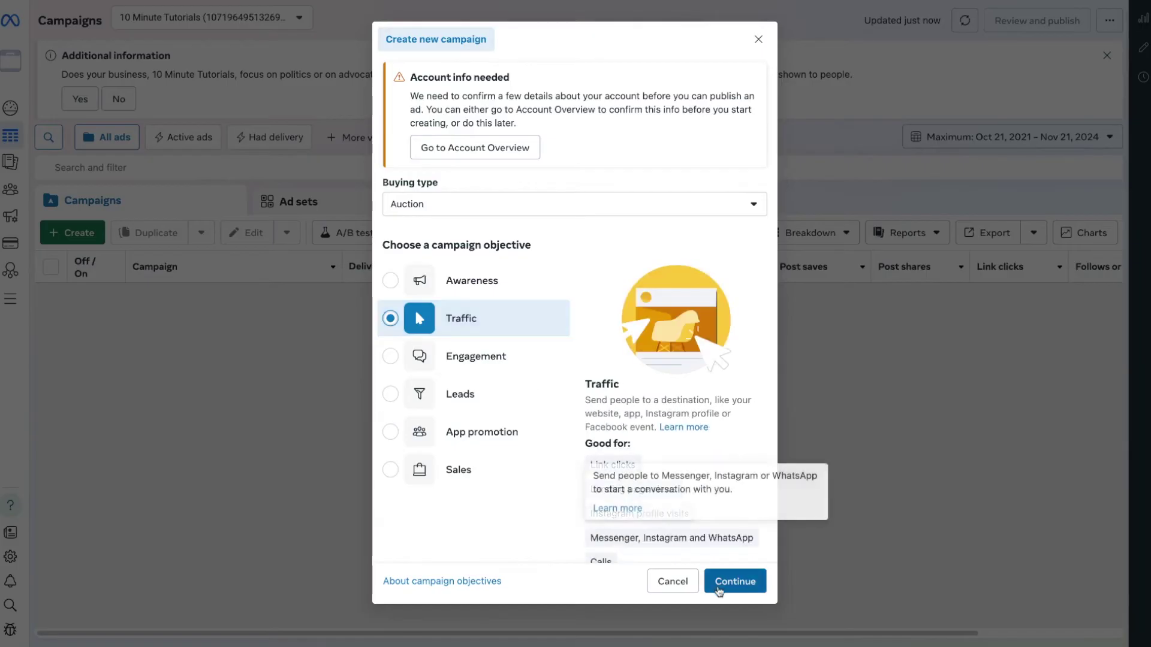
pyautogui.click(719, 590)
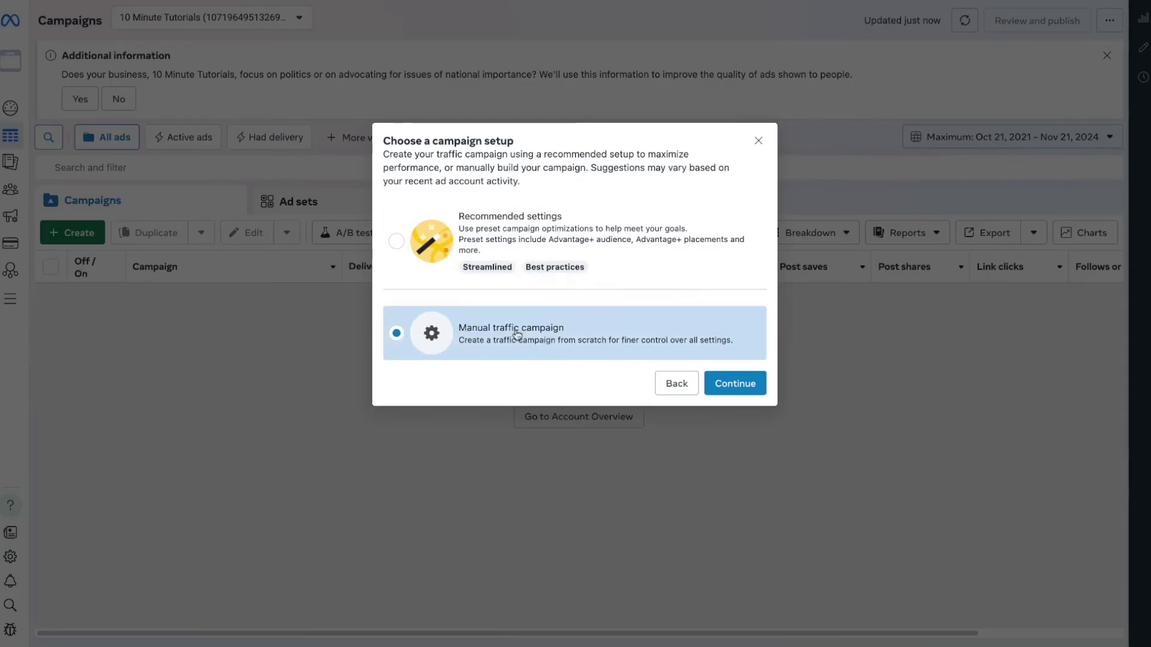
pyautogui.click(757, 393)
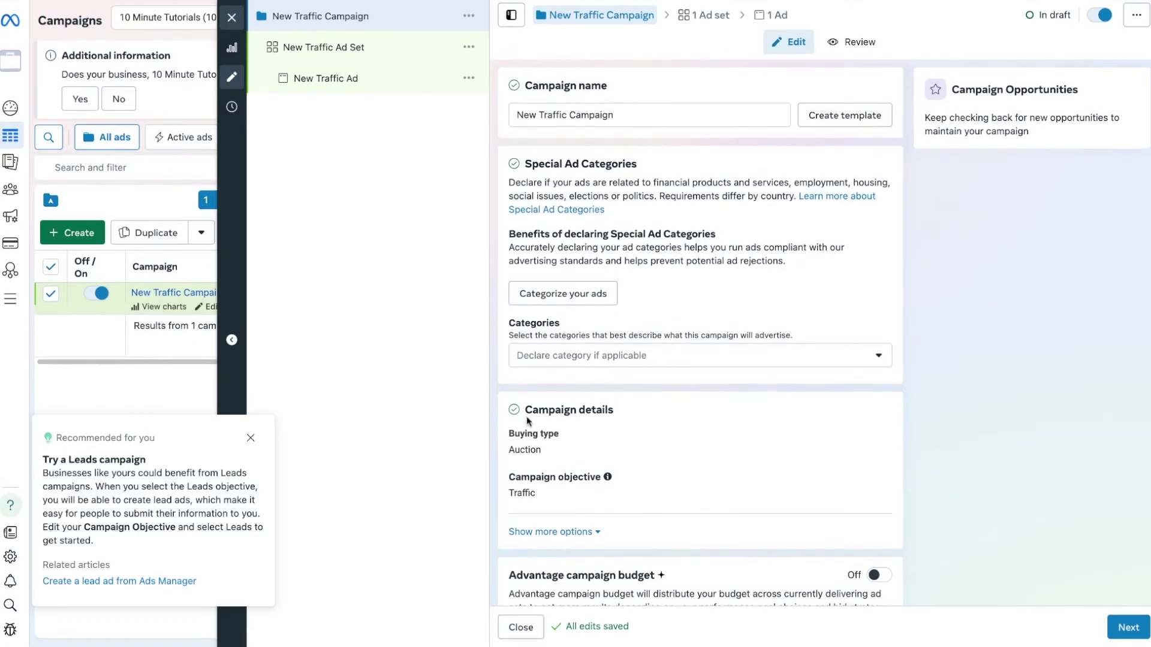
pyautogui.scroll(-3, 667, 440)
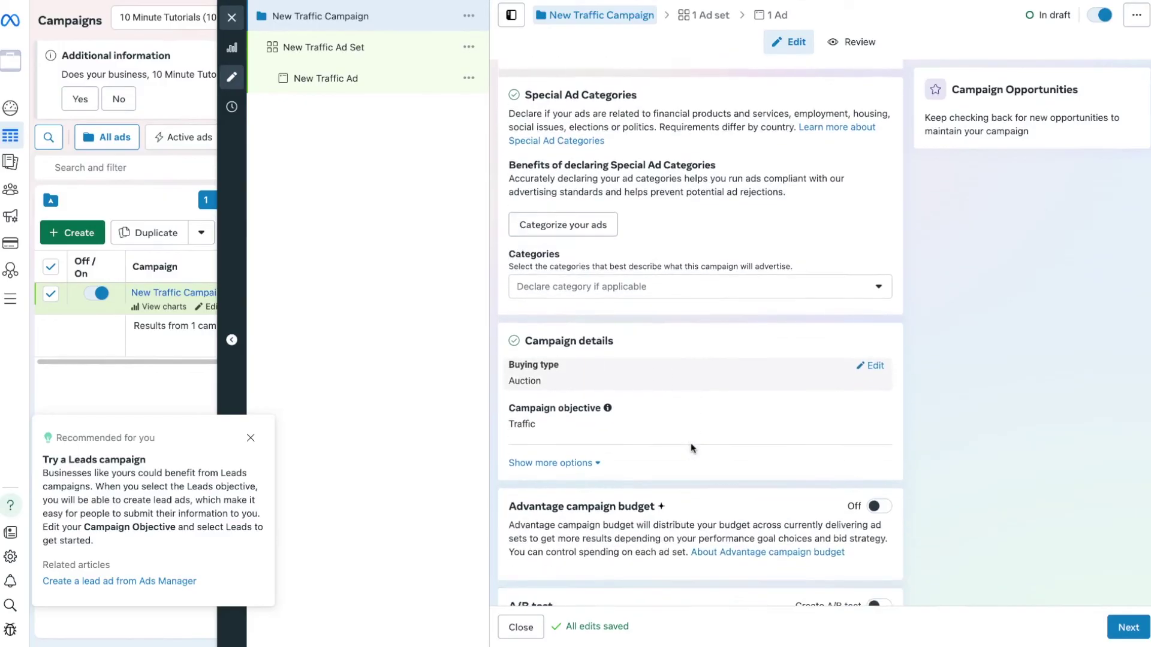
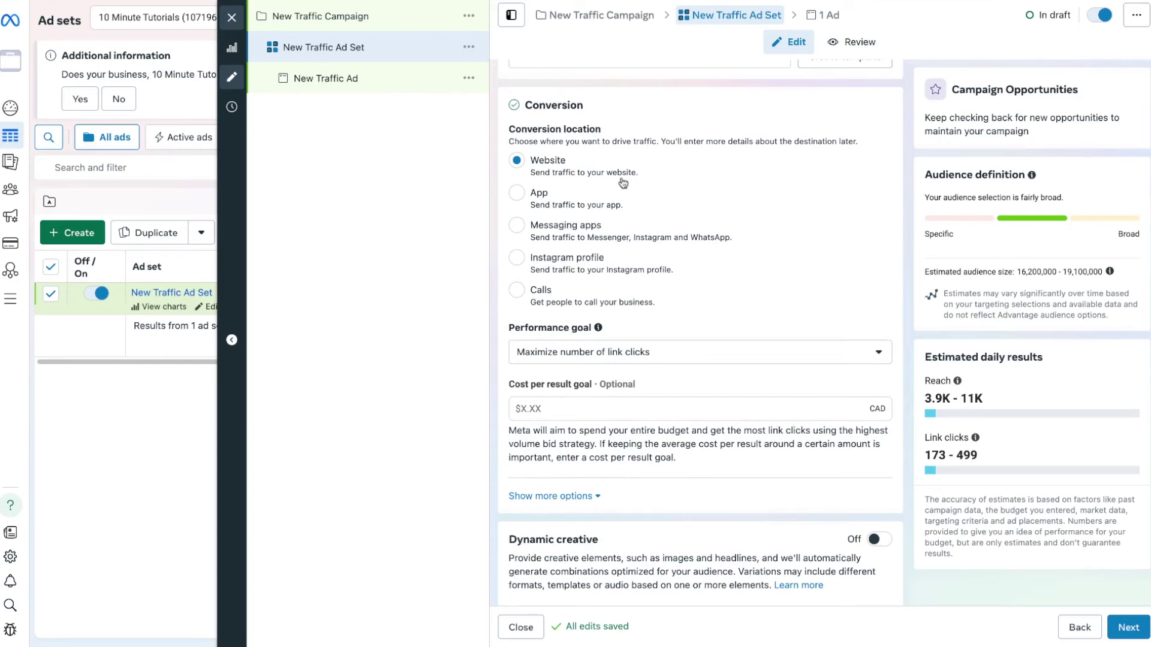
# - Choose Maximize number of link clicks as the ad set's performance goal
pyautogui.scroll(-1, 641, 239)
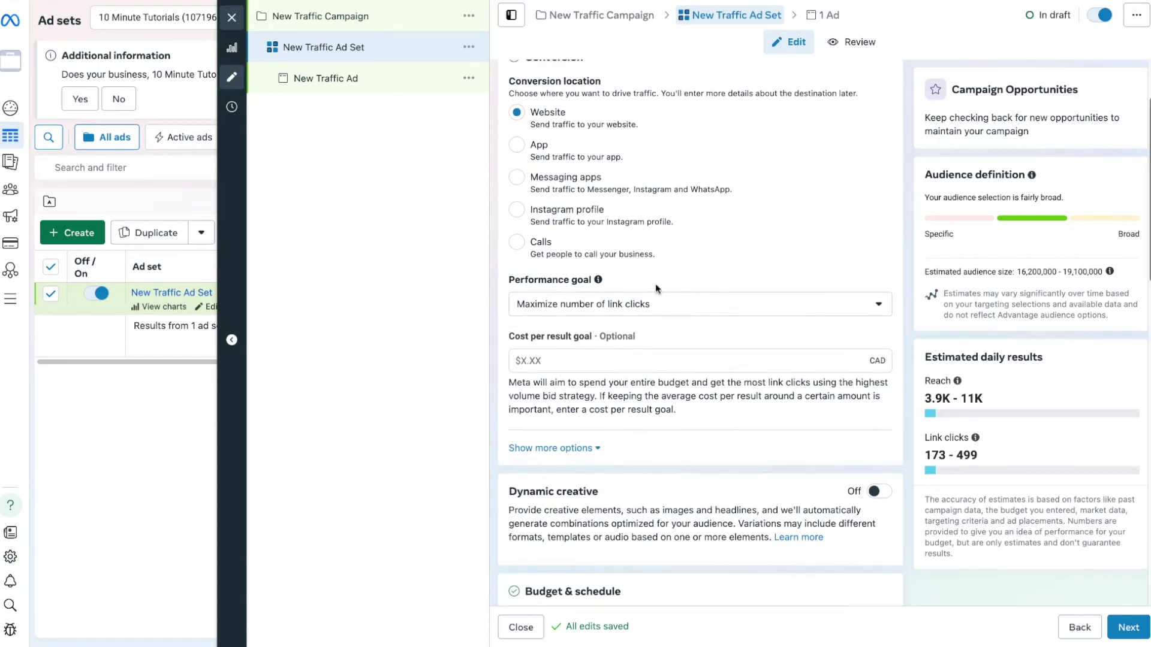
pyautogui.click(646, 304)
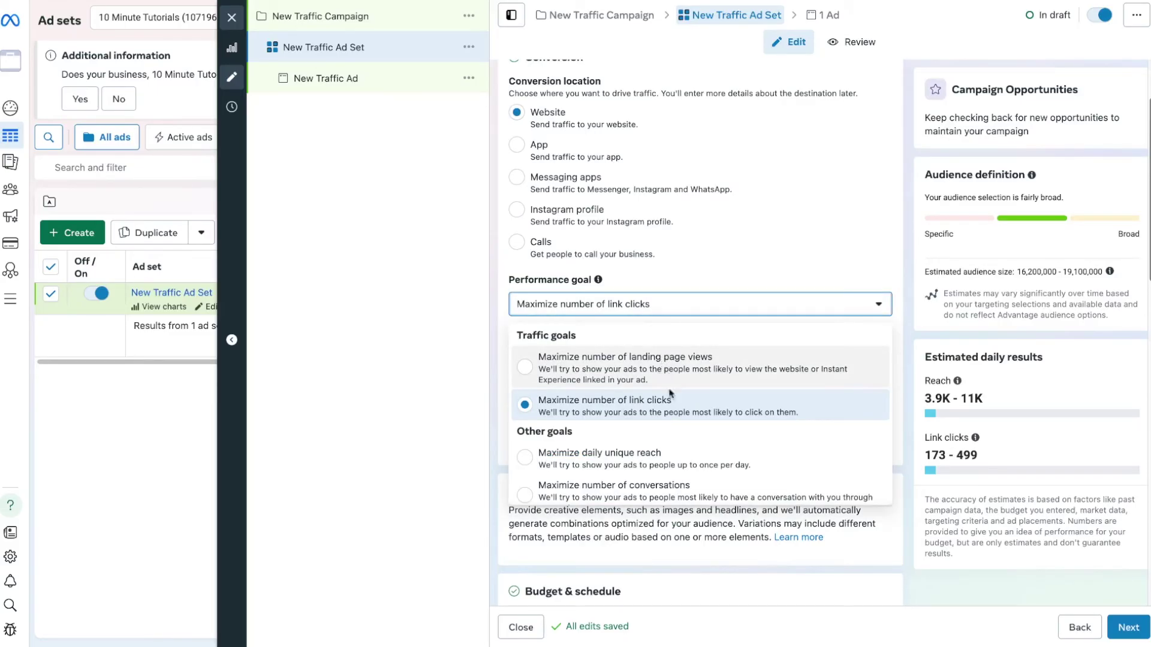
pyautogui.scroll(-1, 668, 459)
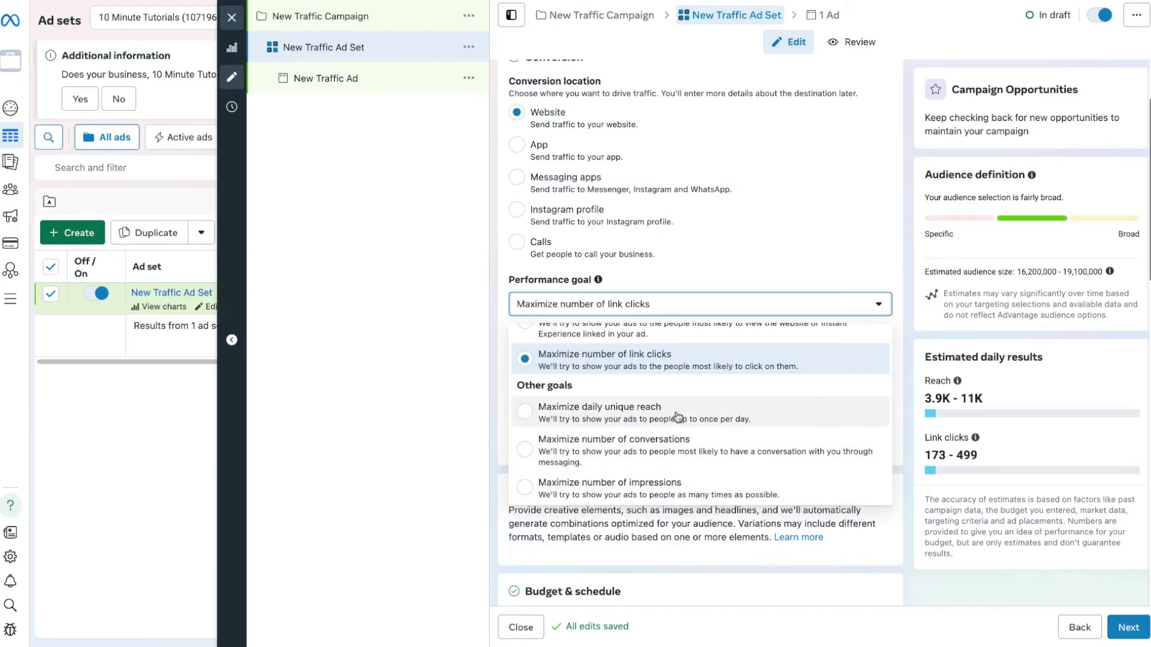
pyautogui.click(671, 366)
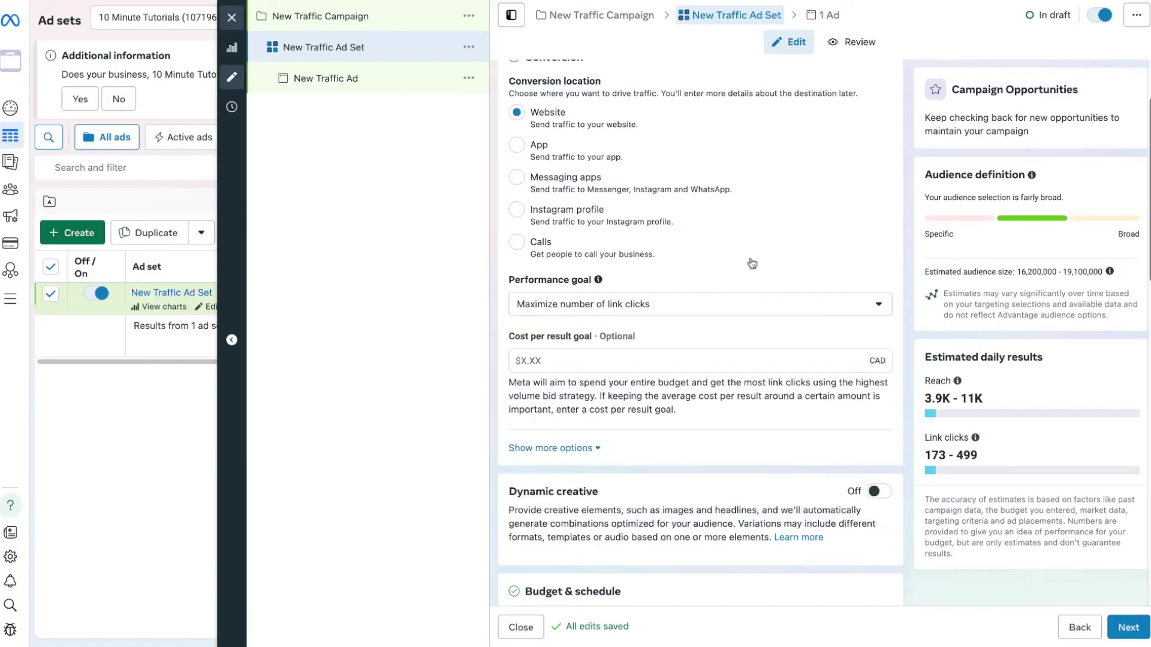
# - Set the ad set's cost per result goal to 5.00 CAD
pyautogui.scroll(-1, 749, 339)
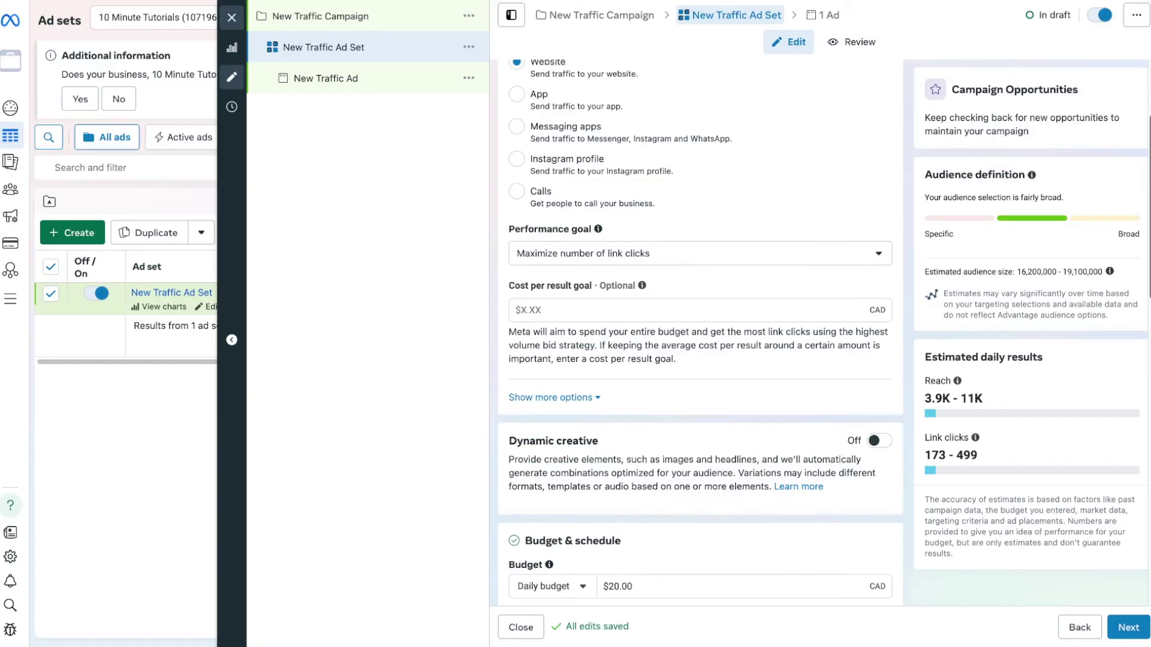
pyautogui.click(599, 310)
pyautogui.write('5')
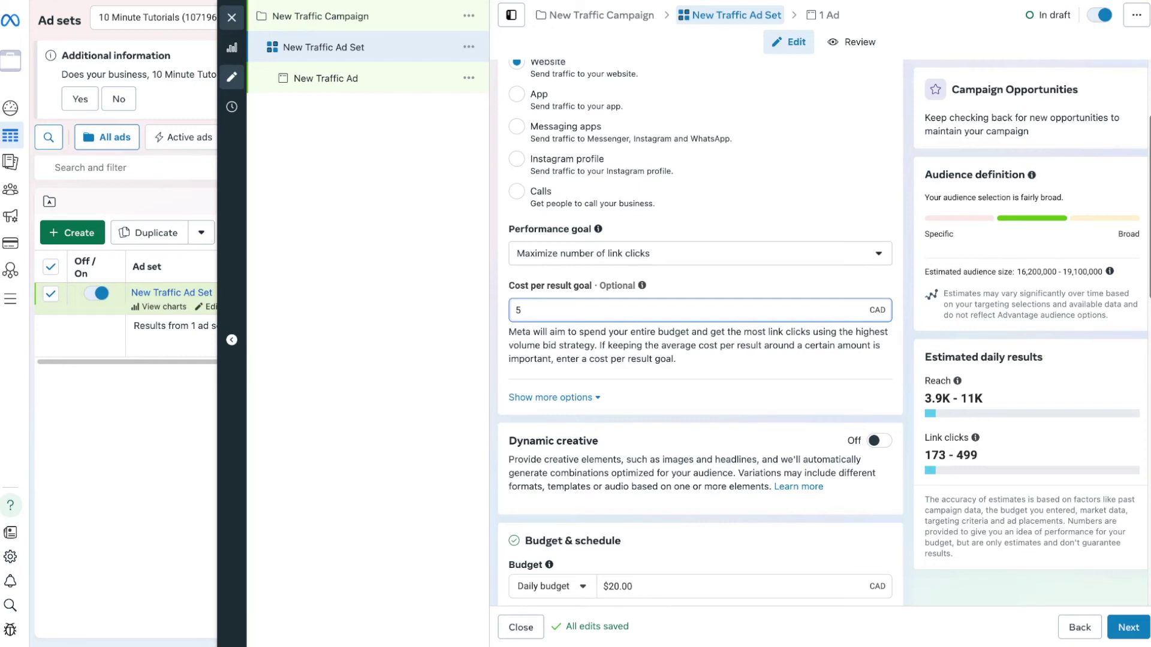
pyautogui.click(766, 379)
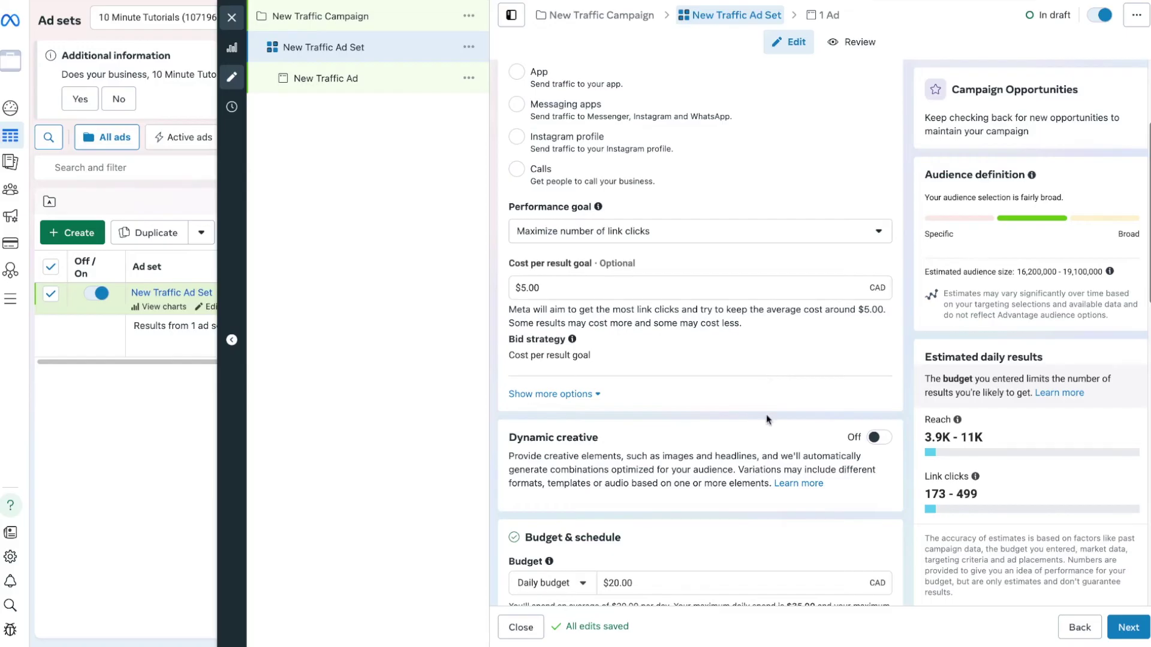
# - Turn on dynamic creative for the ad set and accept its explanatory notice
pyautogui.scroll(-1, 767, 420)
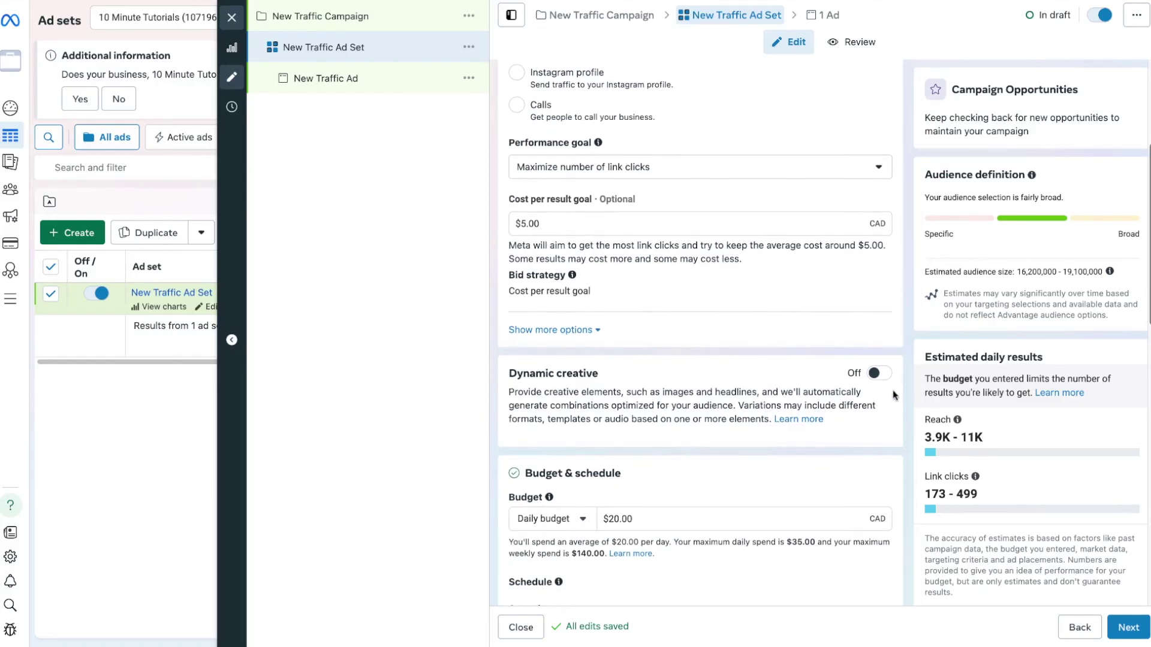
pyautogui.click(878, 375)
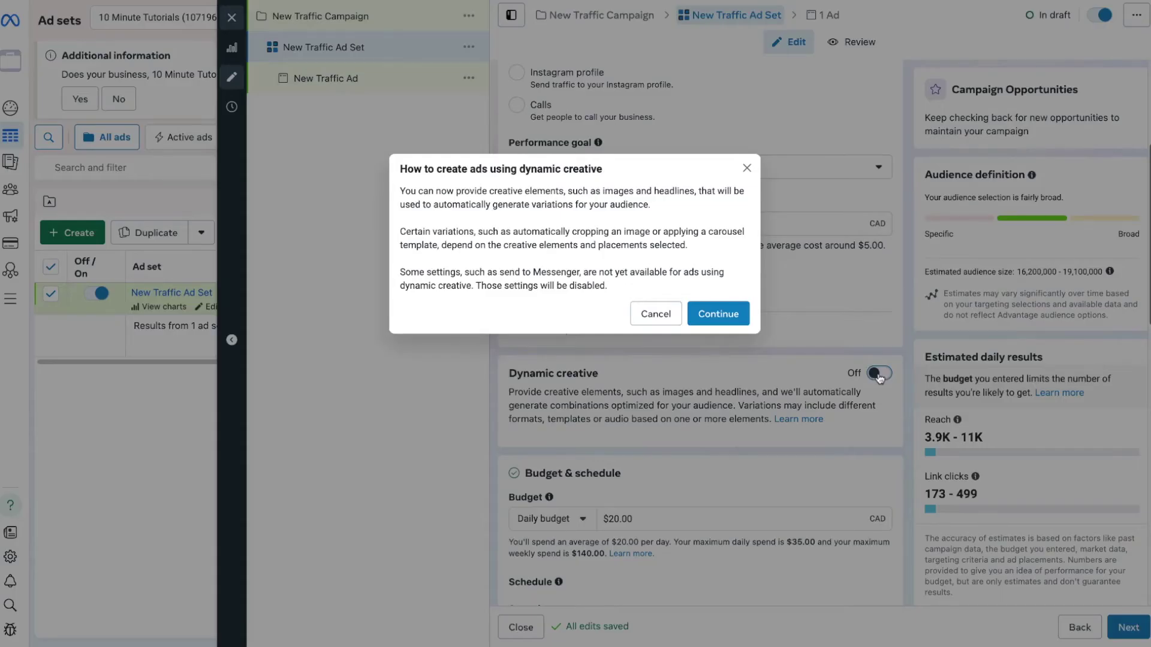
pyautogui.click(719, 315)
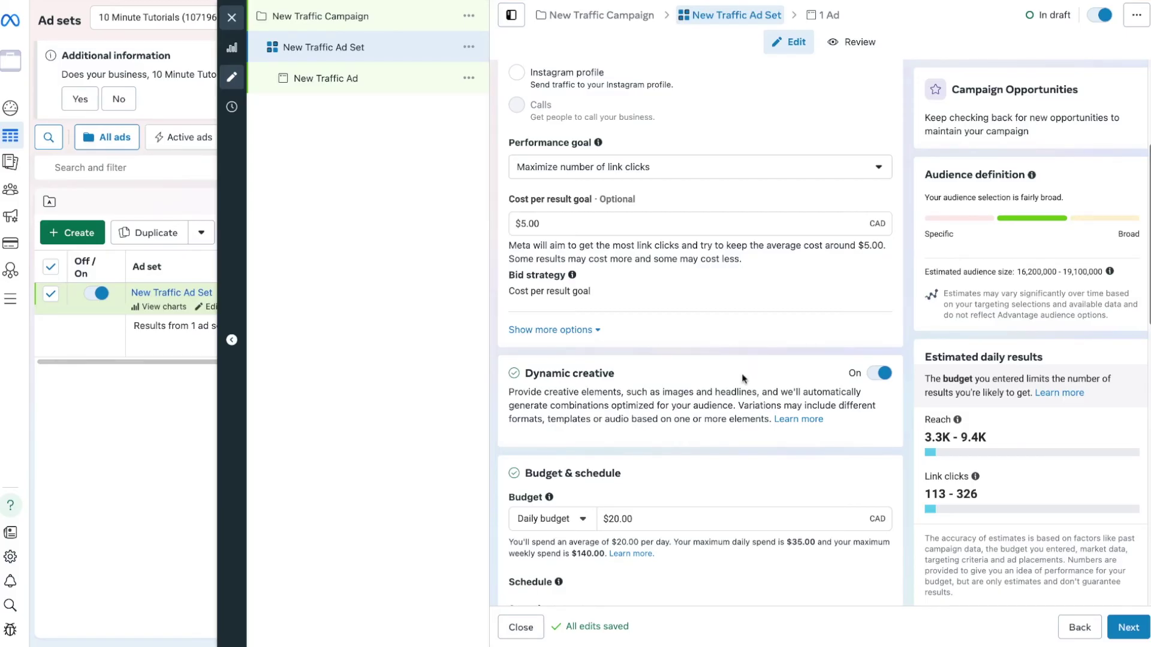
# - Examine the ad set's daily and lifetime budget choices, schedule dates and budget scheduling options without changing them
pyautogui.scroll(-5, 743, 378)
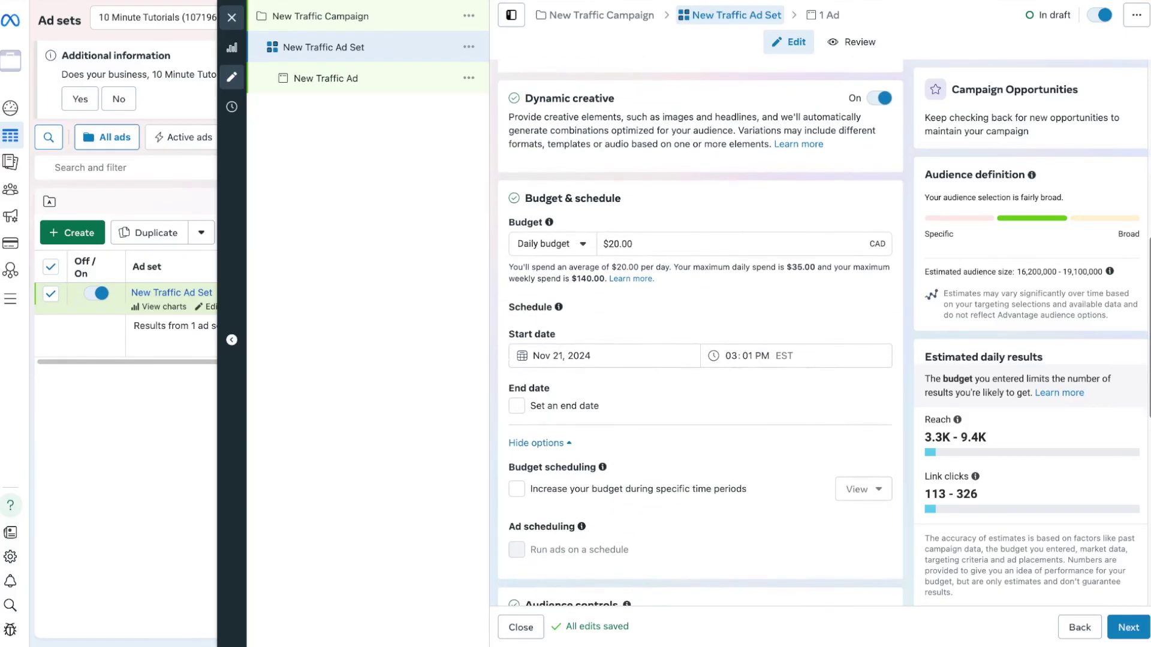
pyautogui.click(565, 252)
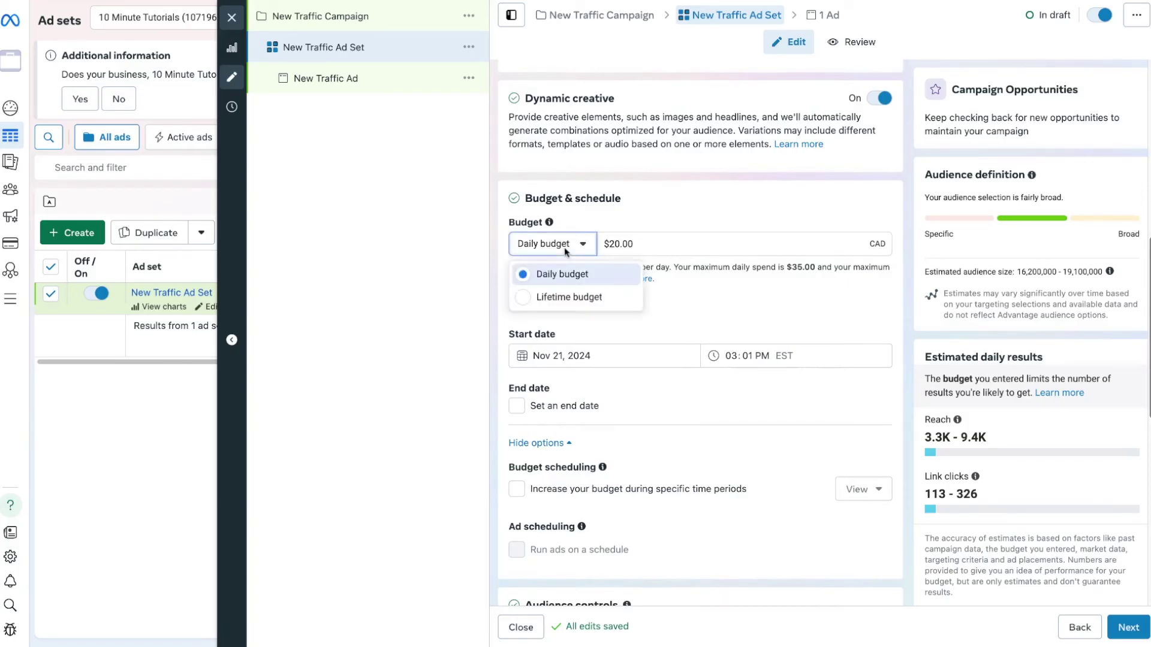
pyautogui.click(620, 225)
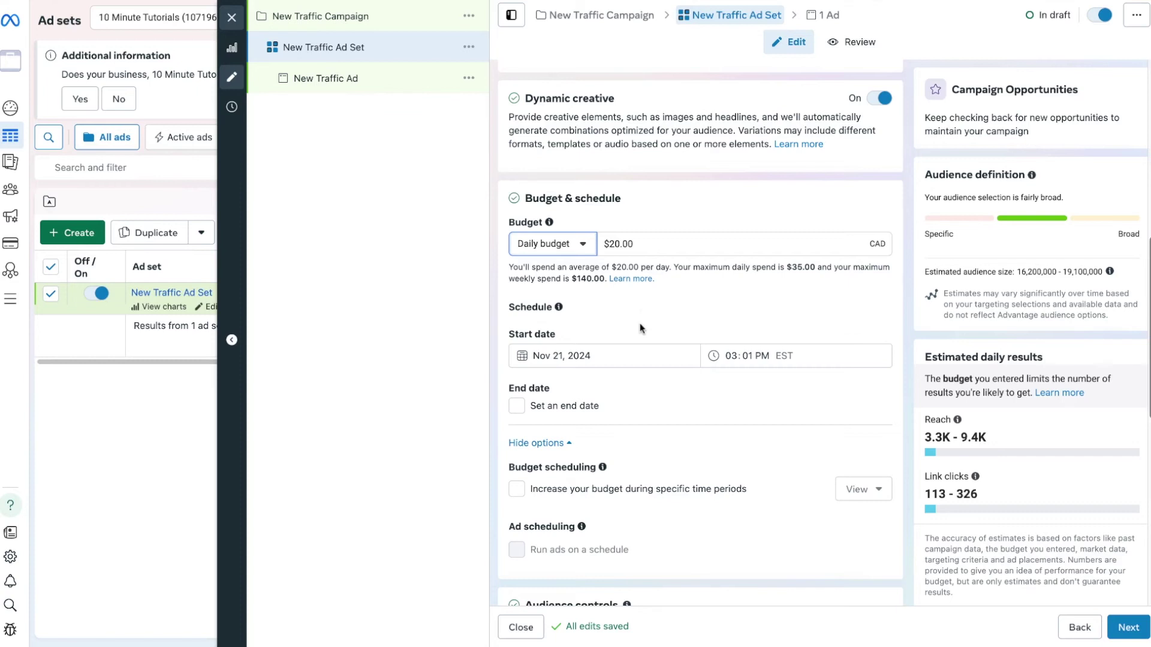
pyautogui.scroll(-1, 640, 328)
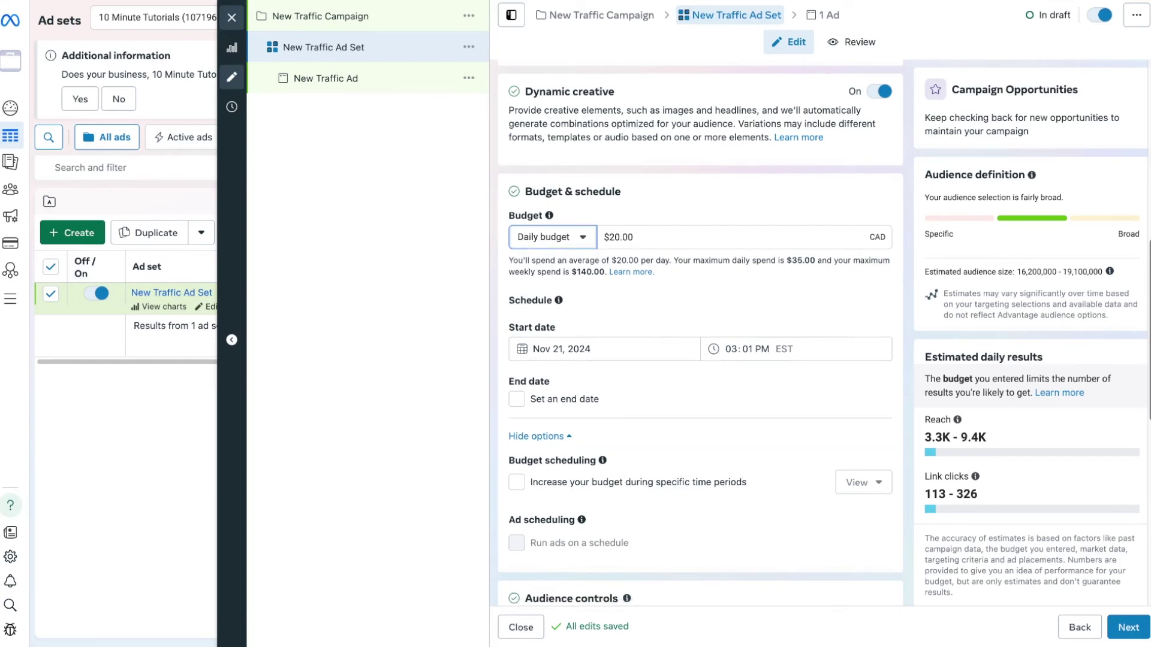
pyautogui.scroll(-2, 528, 347)
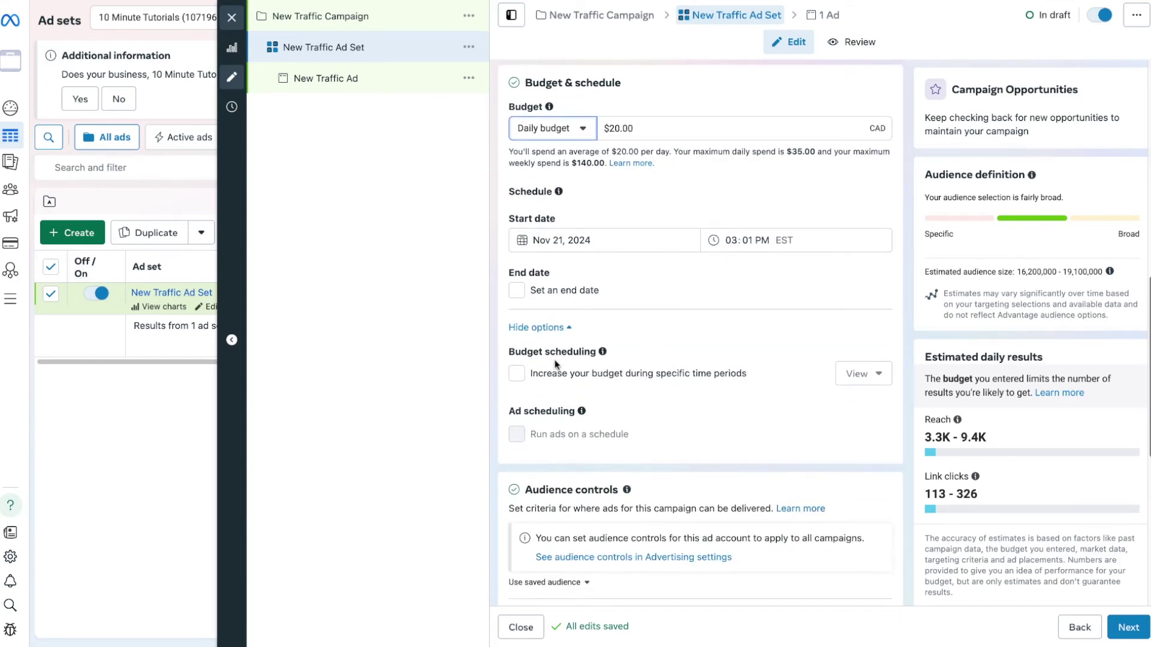
# - Try adding Jakarta, Indonesia as an included audience location besides Canada, and remove it again
pyautogui.scroll(-4, 598, 430)
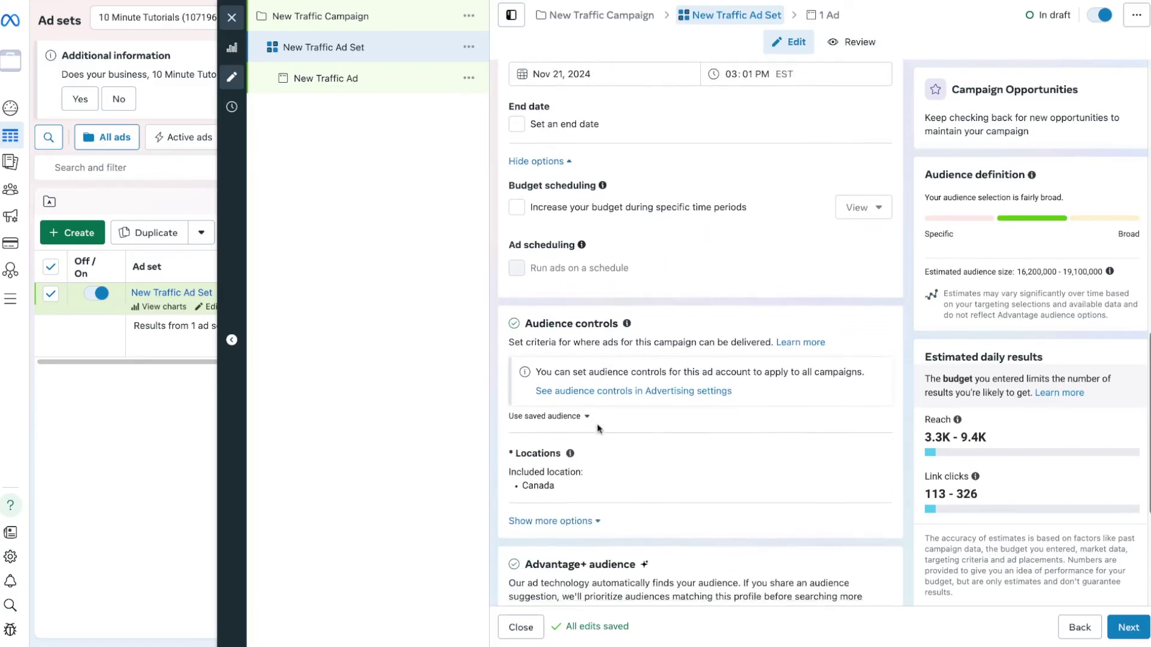
pyautogui.scroll(-4, 598, 430)
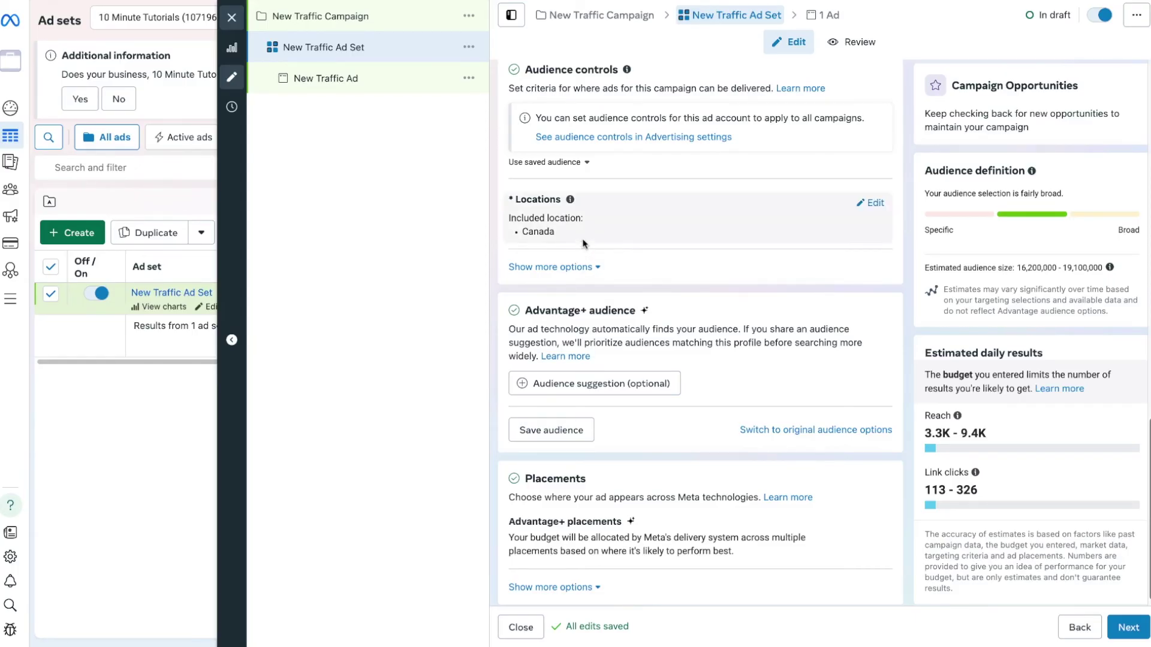
pyautogui.click(876, 203)
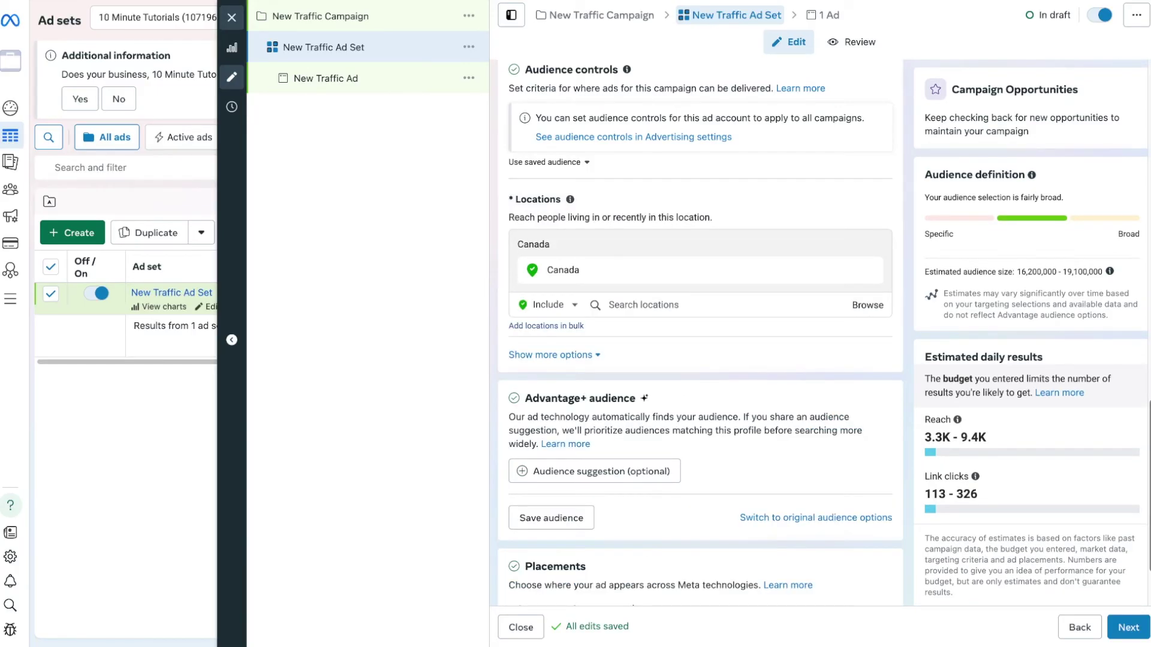
pyautogui.write('in')
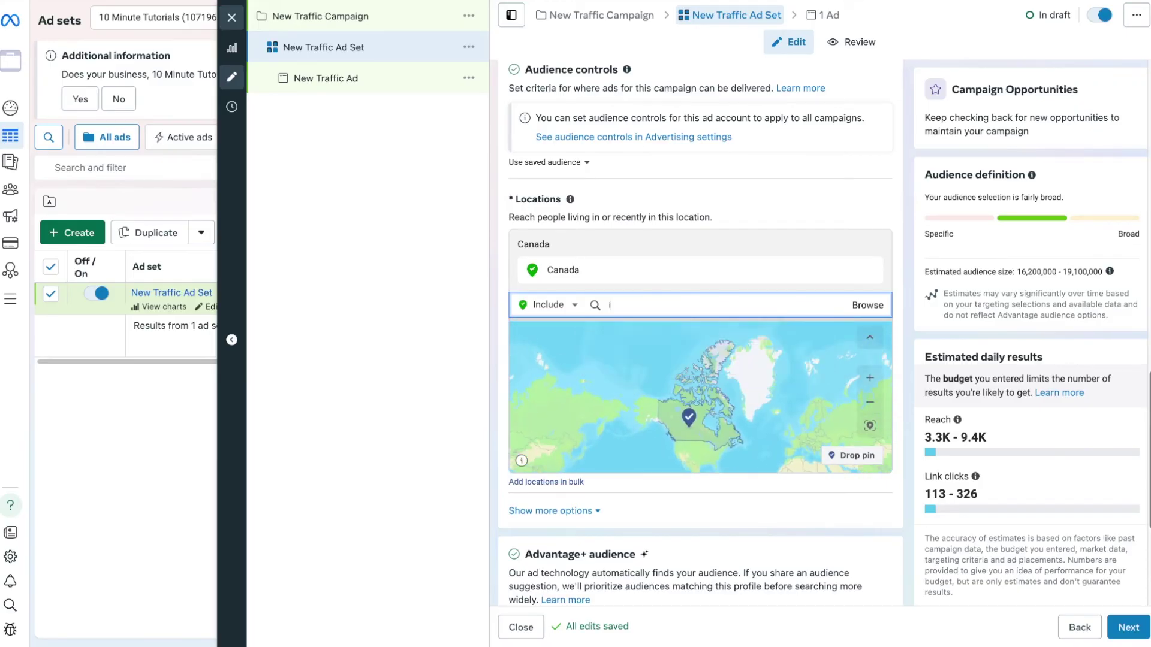
pyautogui.click(613, 334)
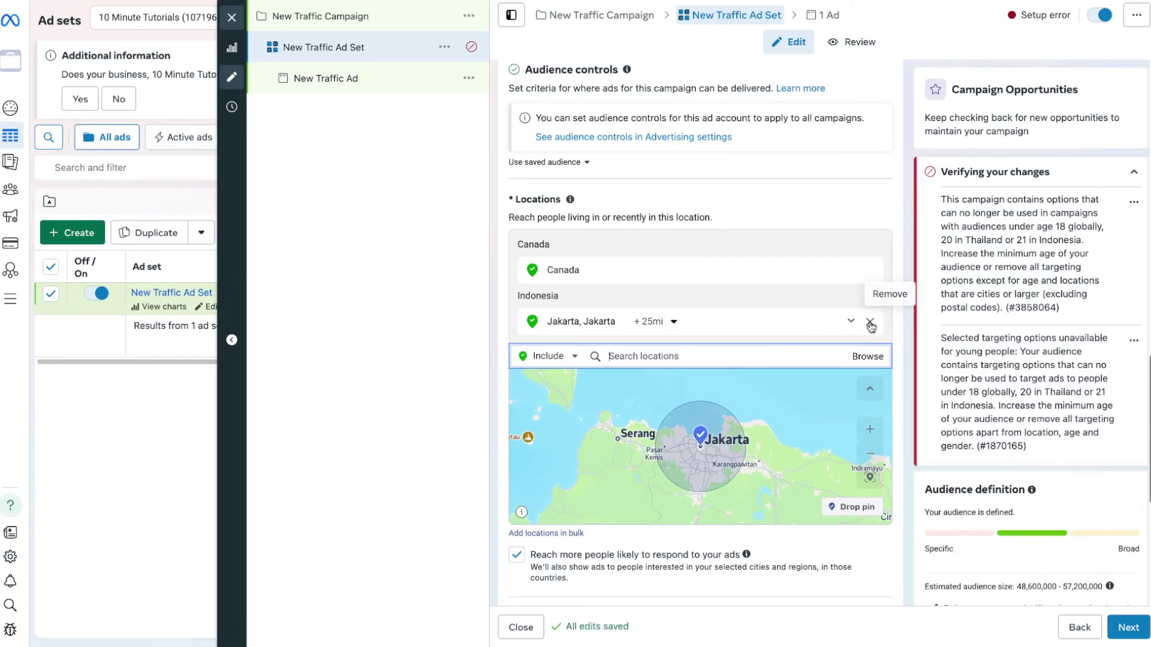
pyautogui.click(870, 323)
# - Expand the additional audience control options and the optional Advantage+ audience suggestion fields
pyautogui.click(539, 513)
pyautogui.scroll(-6, 602, 422)
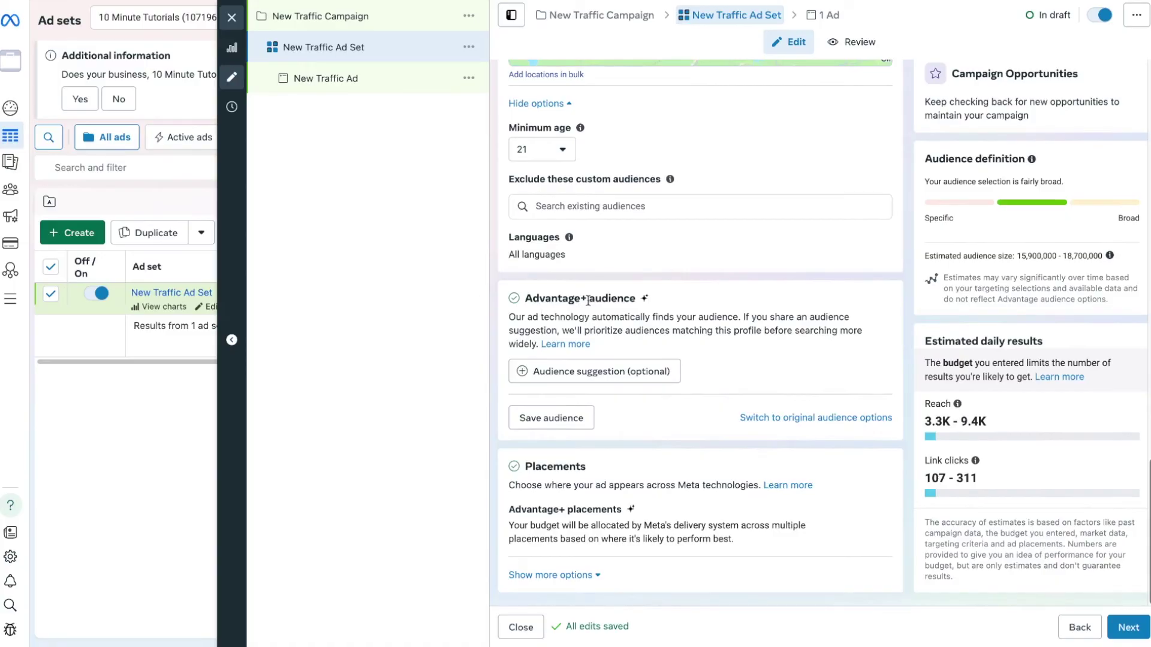
pyautogui.click(535, 372)
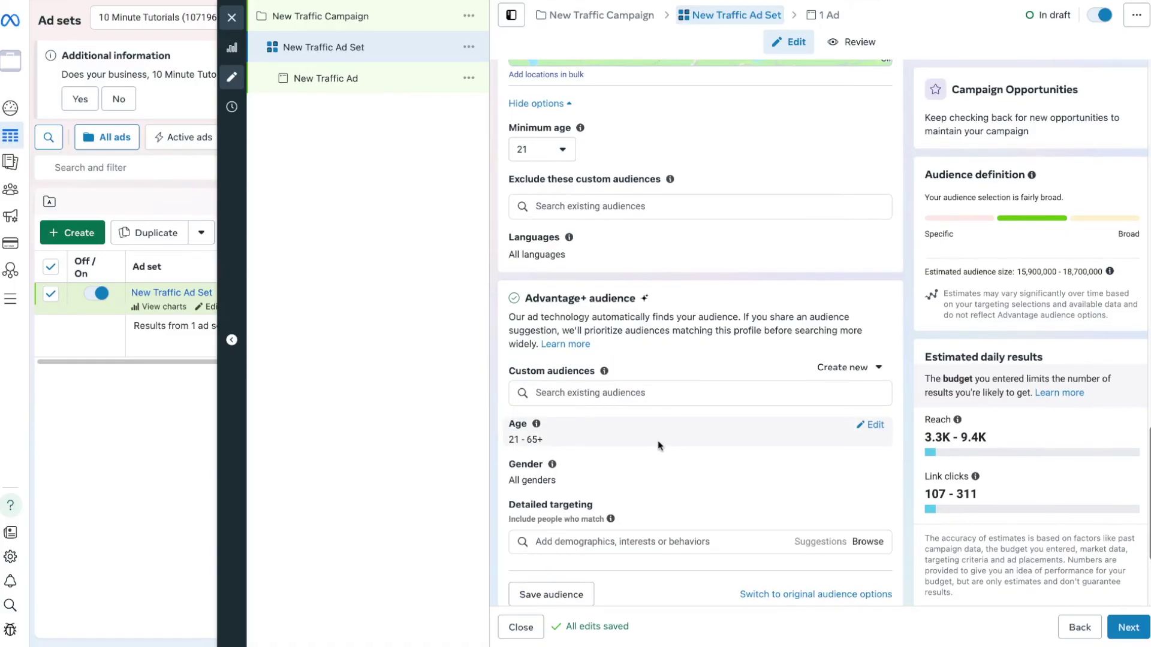
pyautogui.scroll(-1, 636, 501)
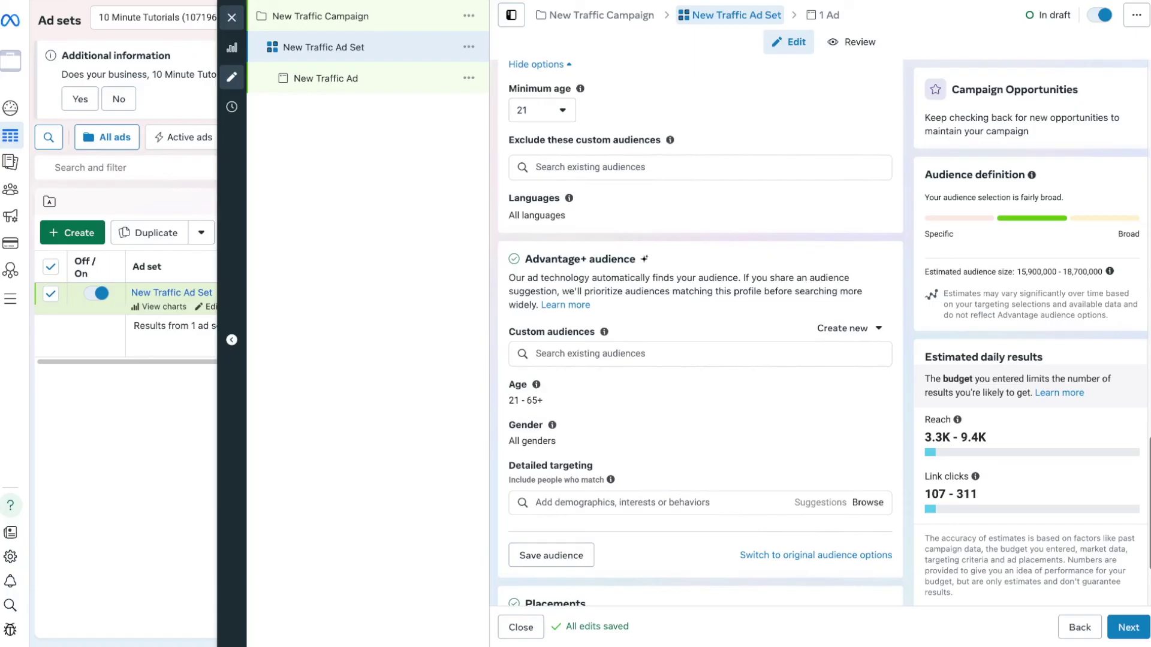
# - Search the detailed targeting for "watches" and add the Luxury Watches (website) interest to the Advantage+ audience
pyautogui.click(623, 502)
pyautogui.write('watches')
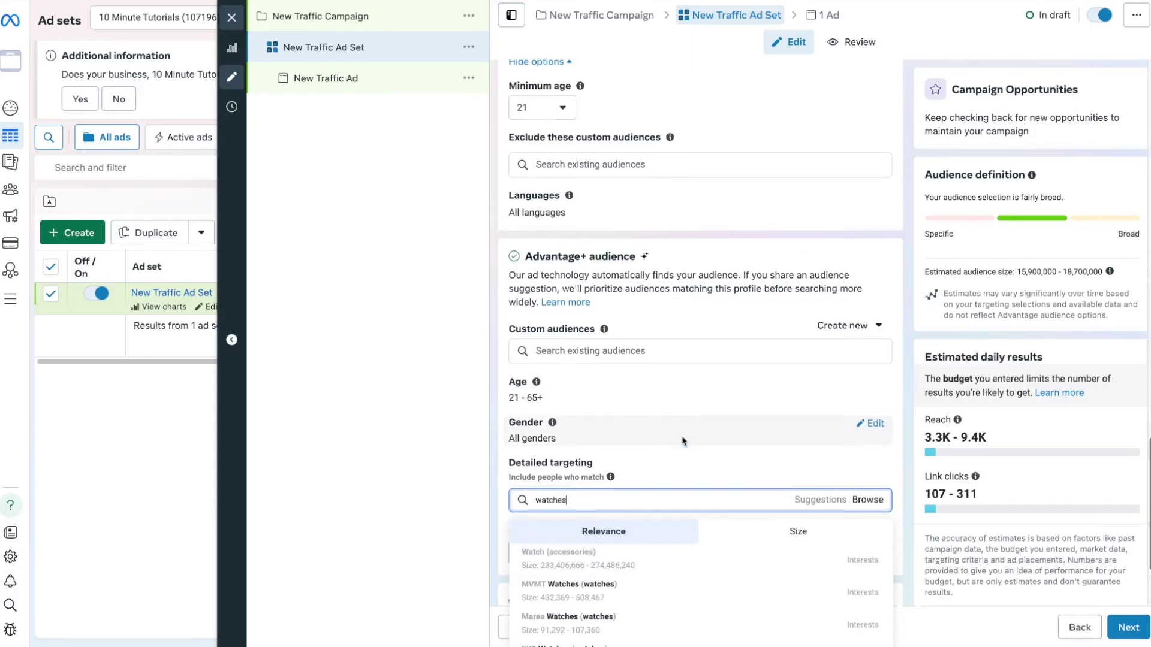
pyautogui.scroll(-1, 682, 443)
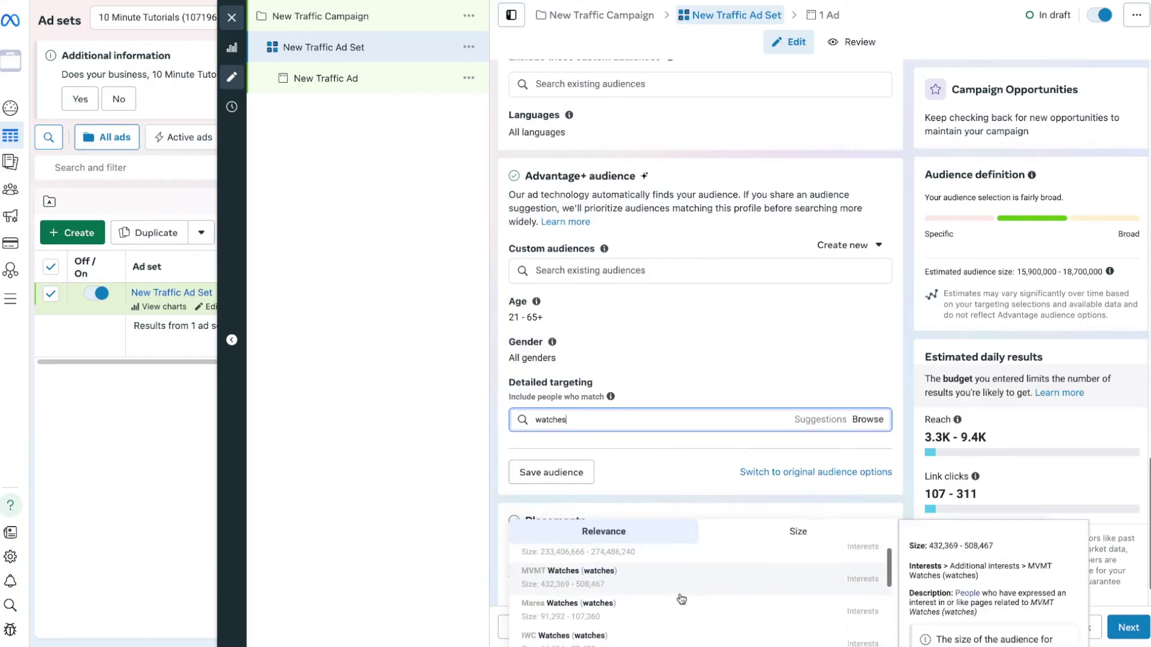
pyautogui.scroll(-1, 987, 467)
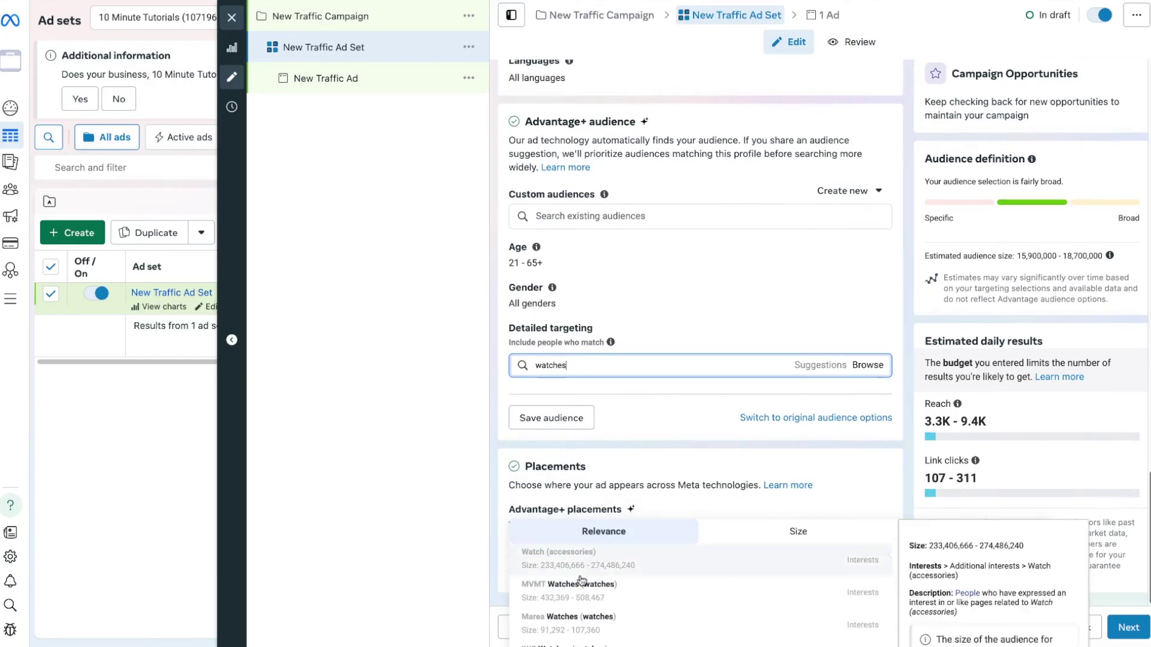
pyautogui.scroll(-1, 586, 579)
pyautogui.scroll(1, 585, 579)
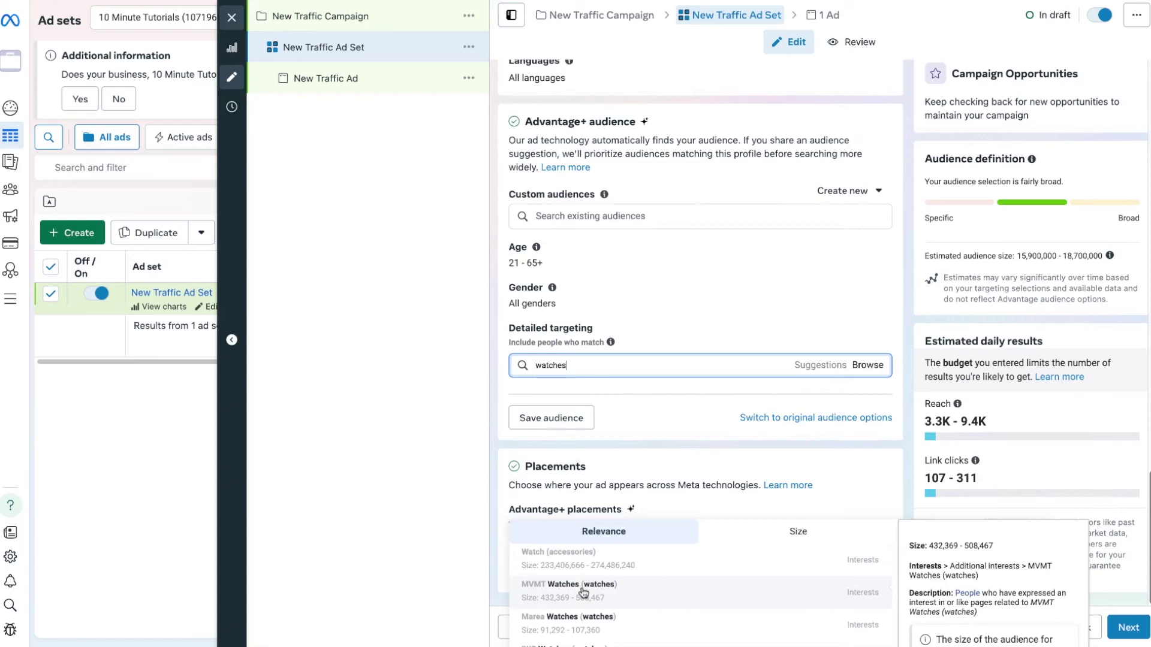
pyautogui.scroll(-5, 583, 592)
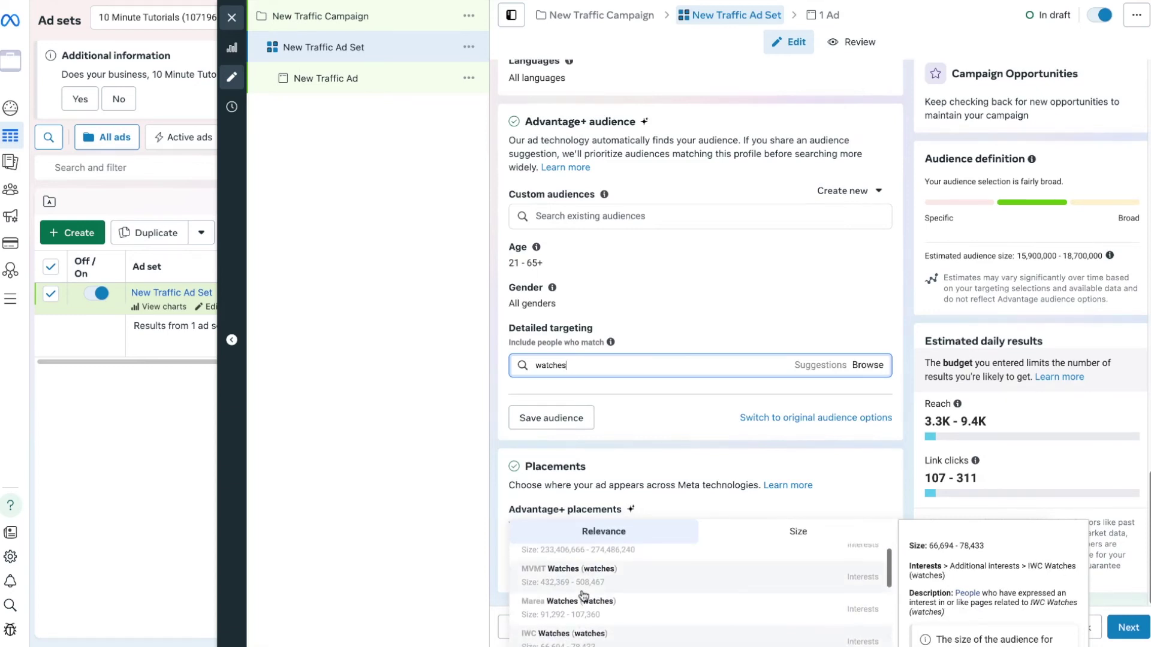
pyautogui.scroll(-5, 583, 595)
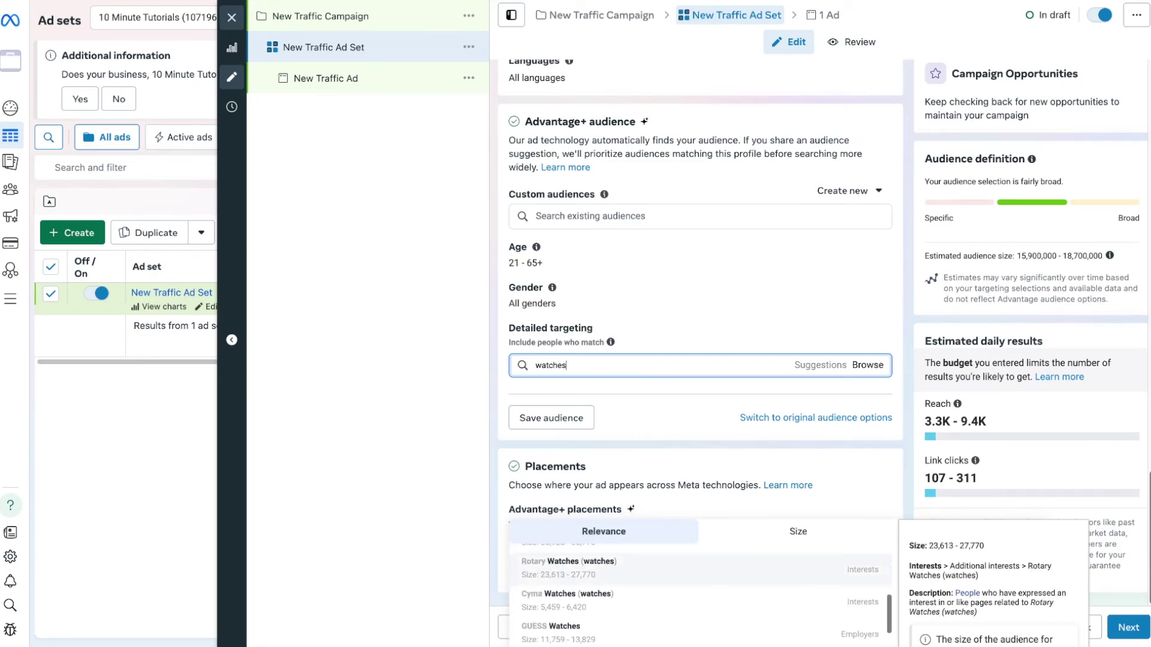
pyautogui.scroll(-1, 567, 639)
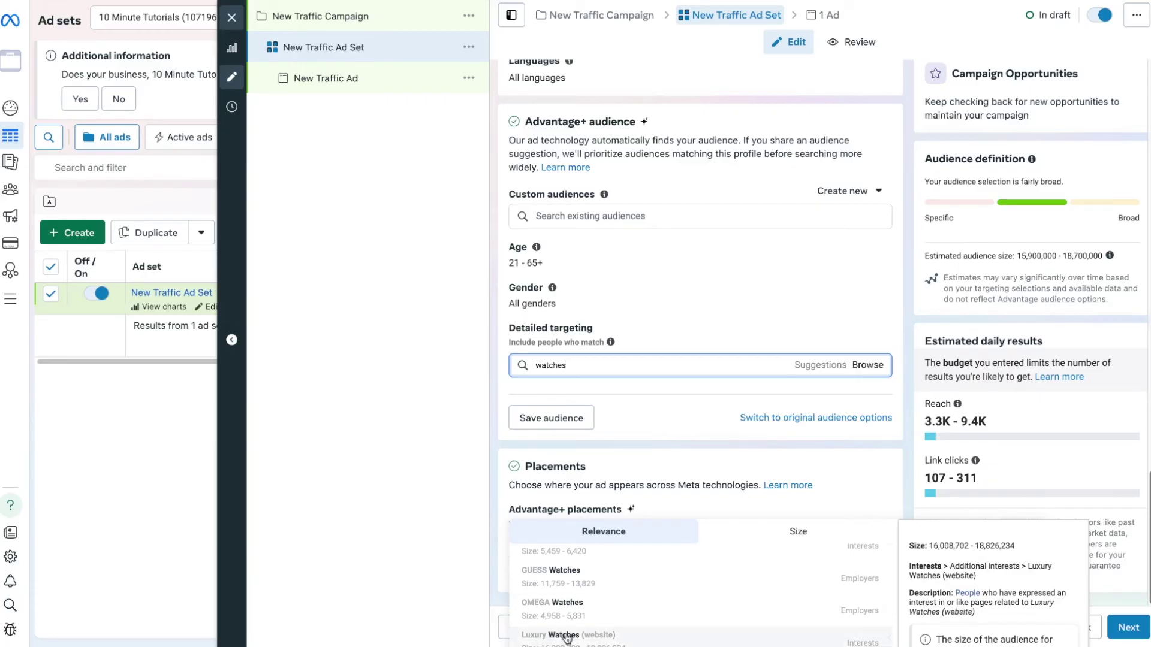
pyautogui.click(567, 638)
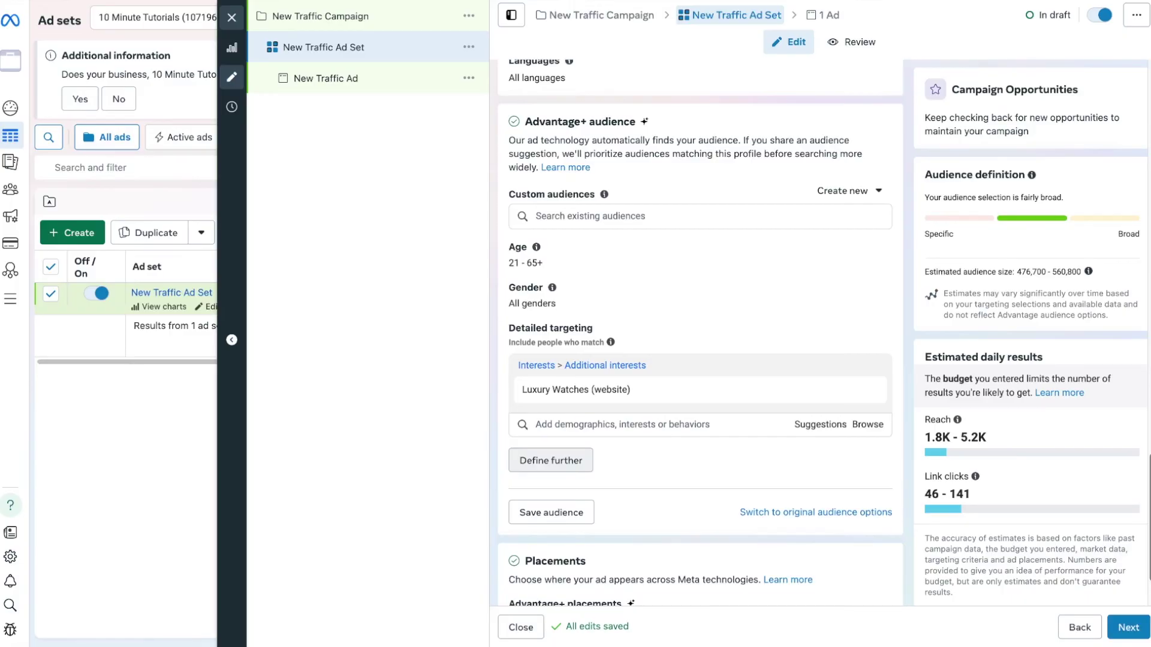
# - Narrow the detailed targeting with a must-also-match condition, searching for "jewelry" and adding the Jewelry (apparel) interest
pyautogui.click(550, 460)
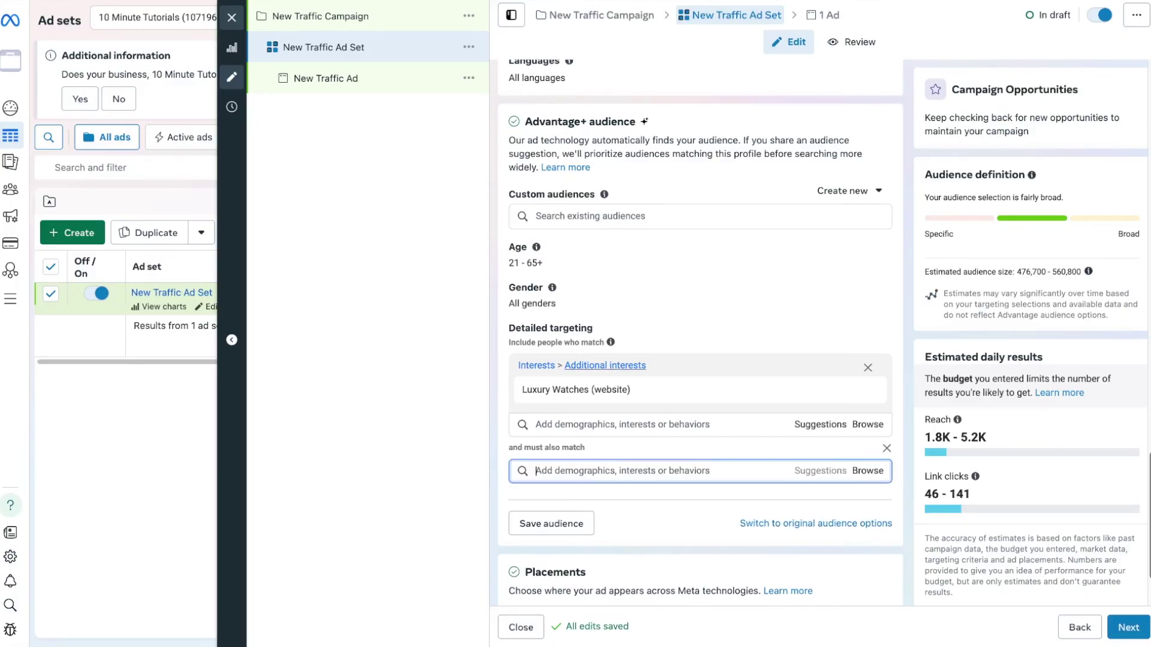
pyautogui.write('jewelry')
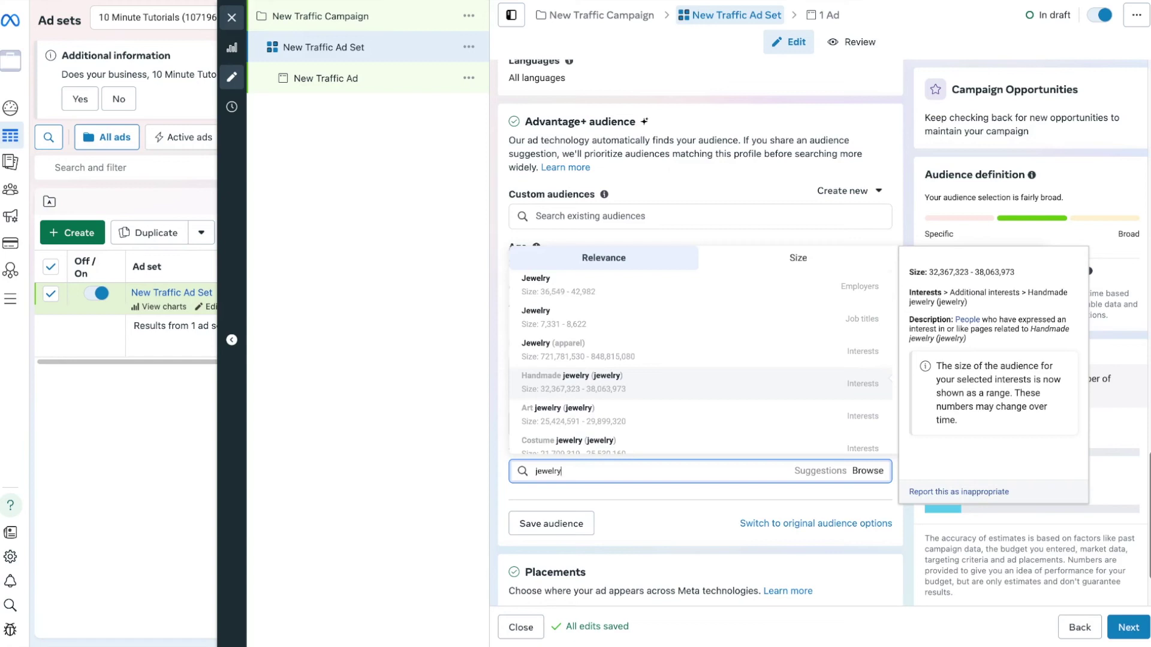
pyautogui.click(612, 351)
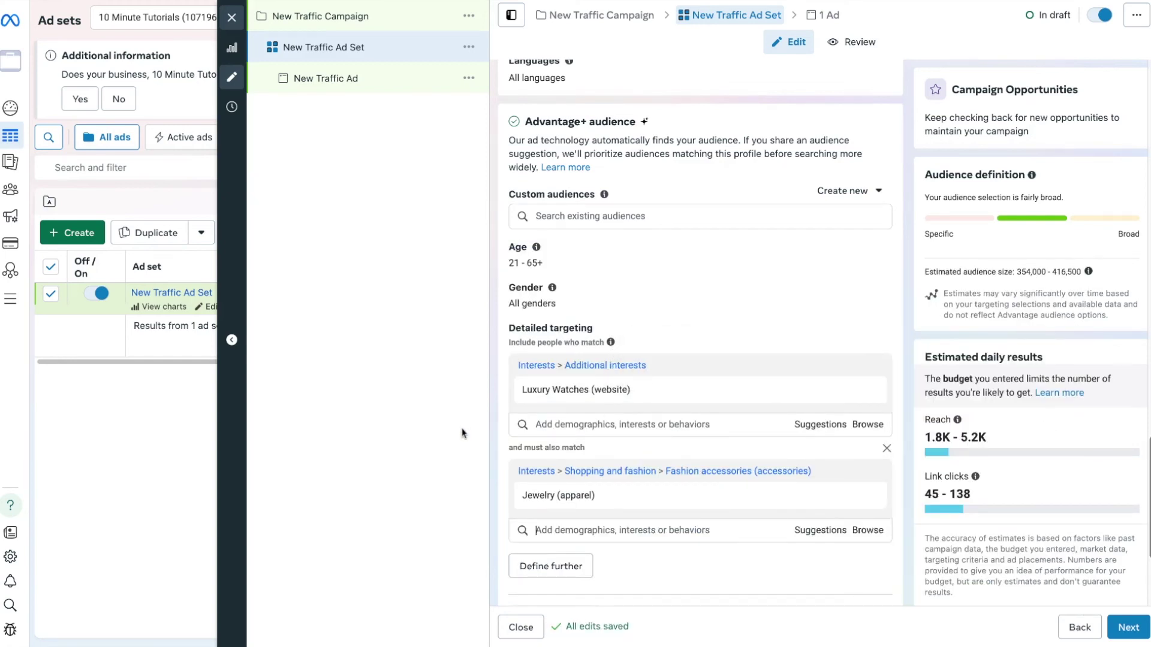
pyautogui.moveTo(535, 396)
pyautogui.click(689, 424)
# - Look over the audience summary in the save audience dialog and leave it without saving
pyautogui.scroll(-3, 776, 243)
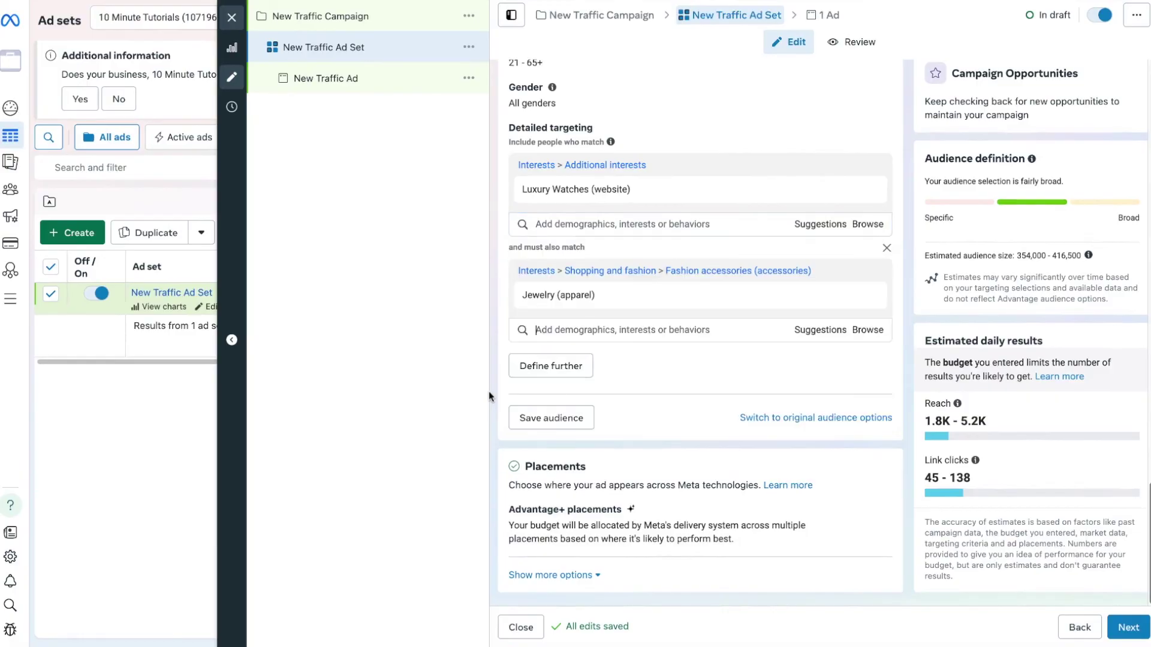
pyautogui.click(574, 422)
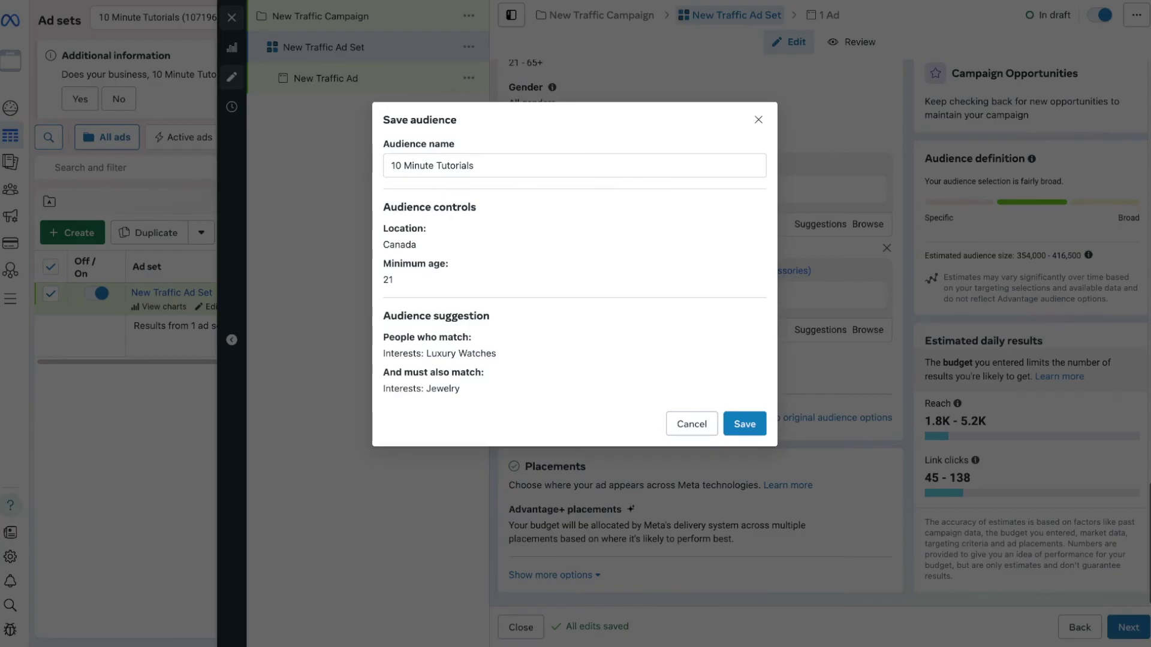
pyautogui.click(682, 426)
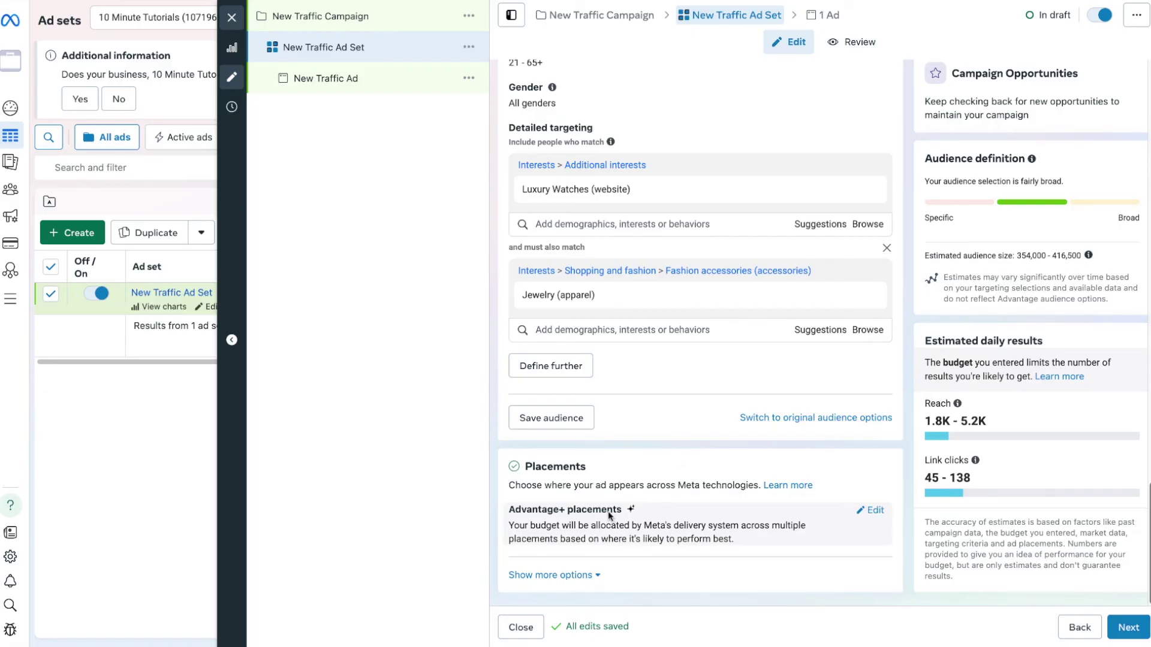
# - Switch the ad set to manual placements and exclude Facebook Marketplace and the Instagram platform
pyautogui.click(872, 510)
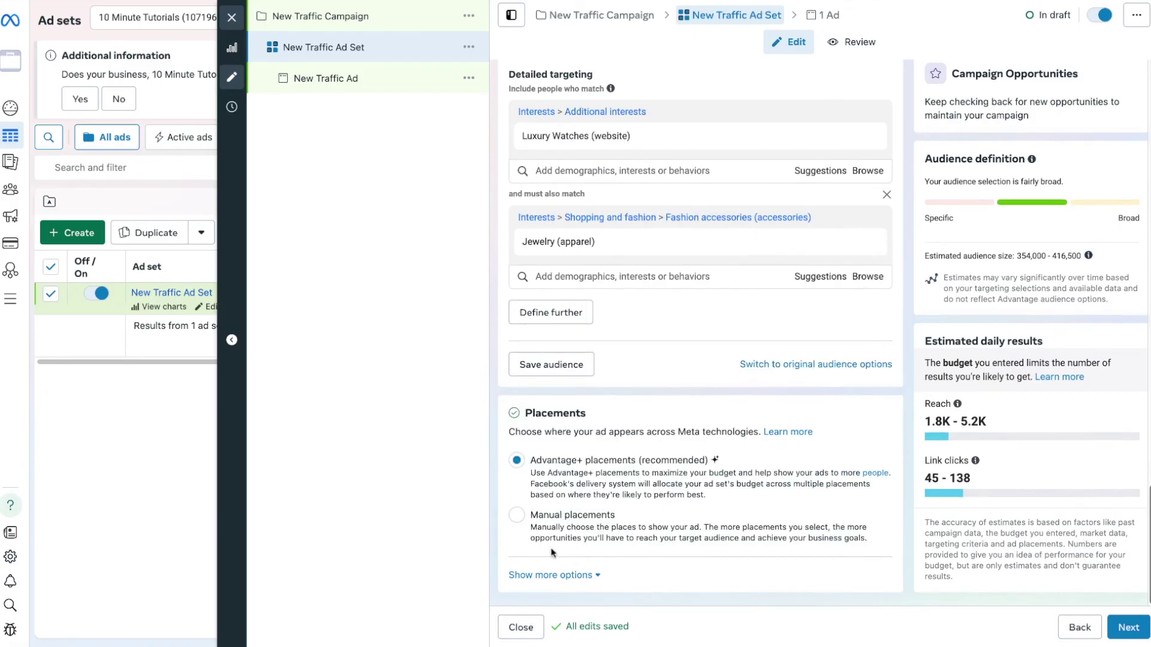
pyautogui.click(516, 516)
pyautogui.scroll(-5, 656, 509)
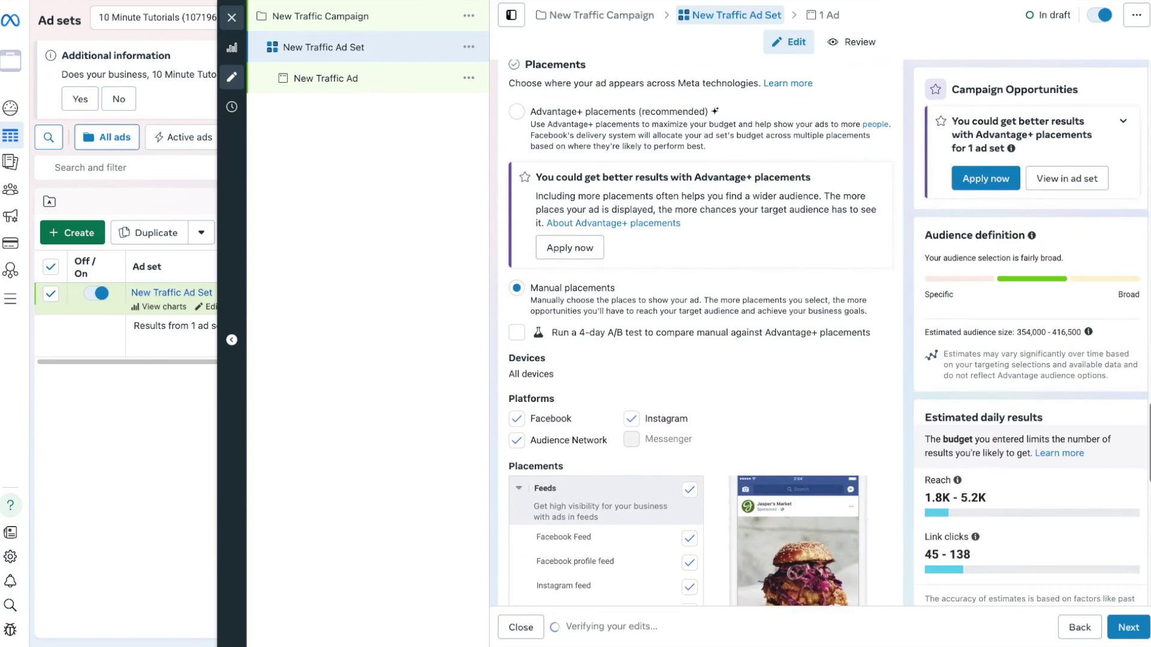
pyautogui.scroll(-2, 644, 460)
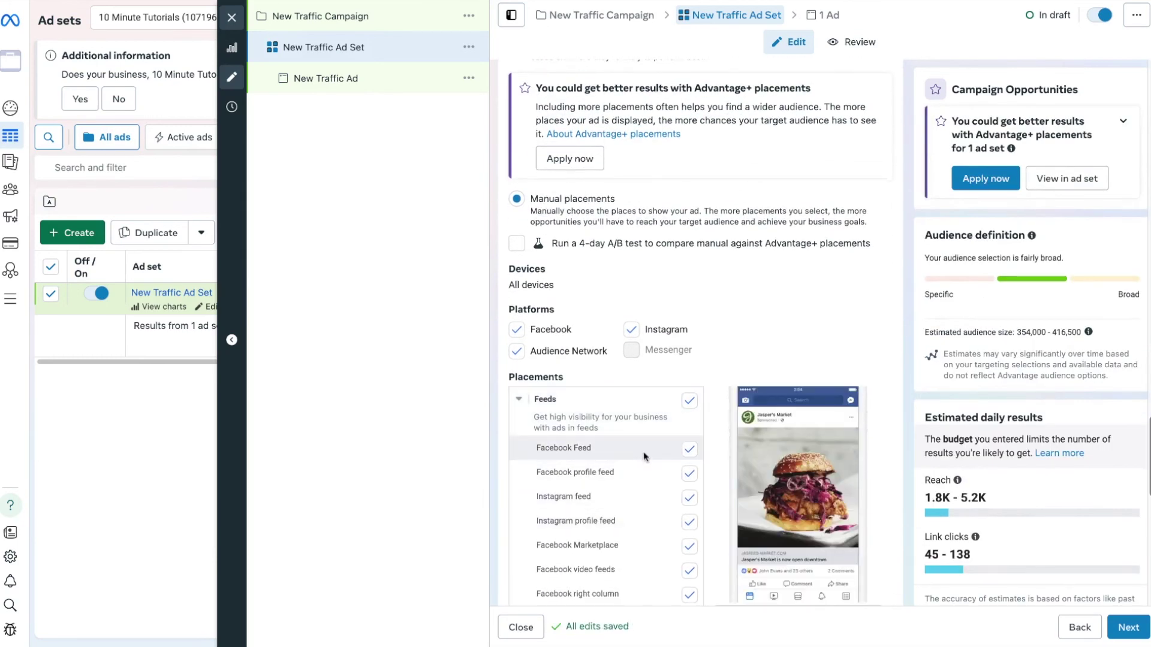
pyautogui.click(690, 547)
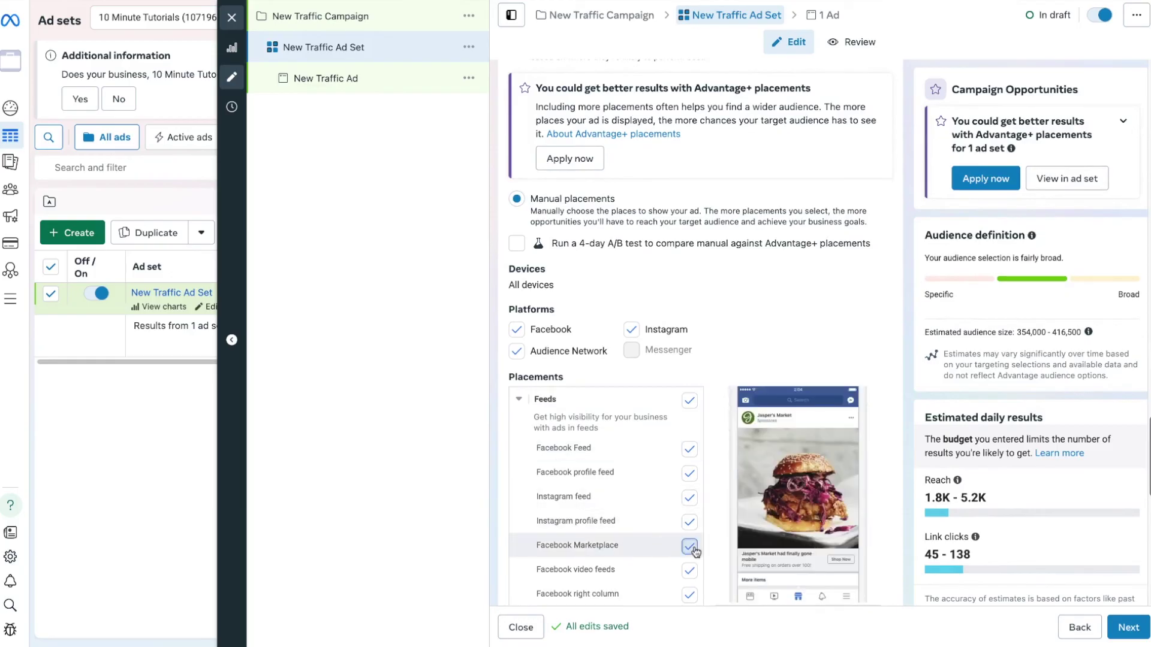
pyautogui.click(632, 330)
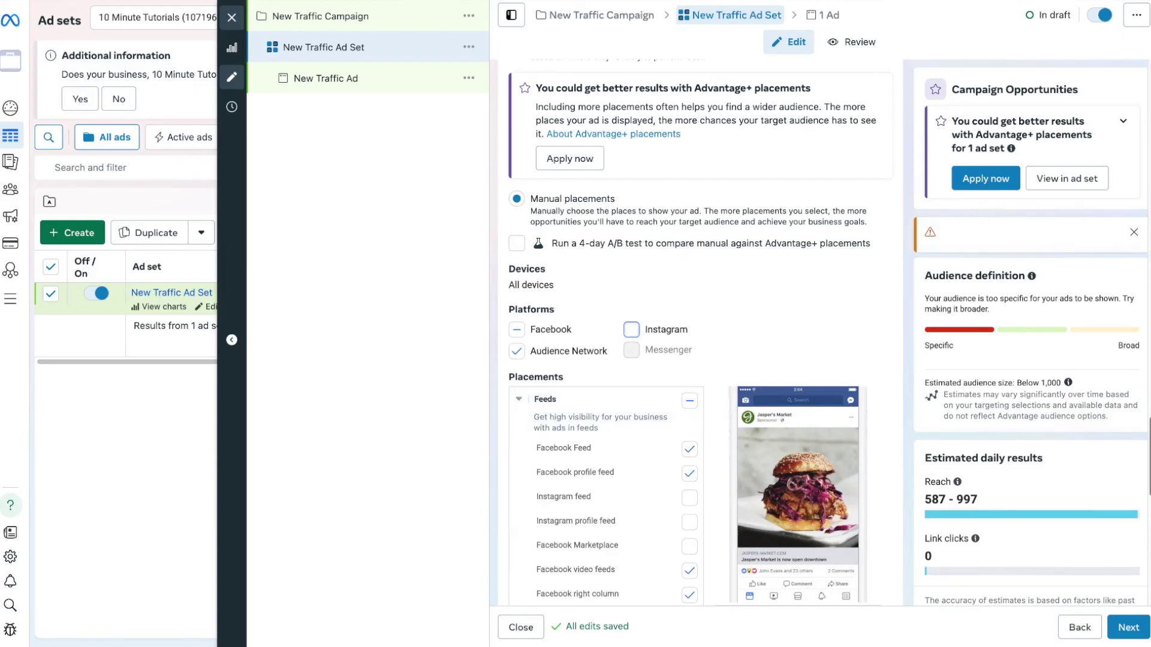
# - Continue to the ad level and look through its identity, format, creative and website destination settings
pyautogui.click(1119, 626)
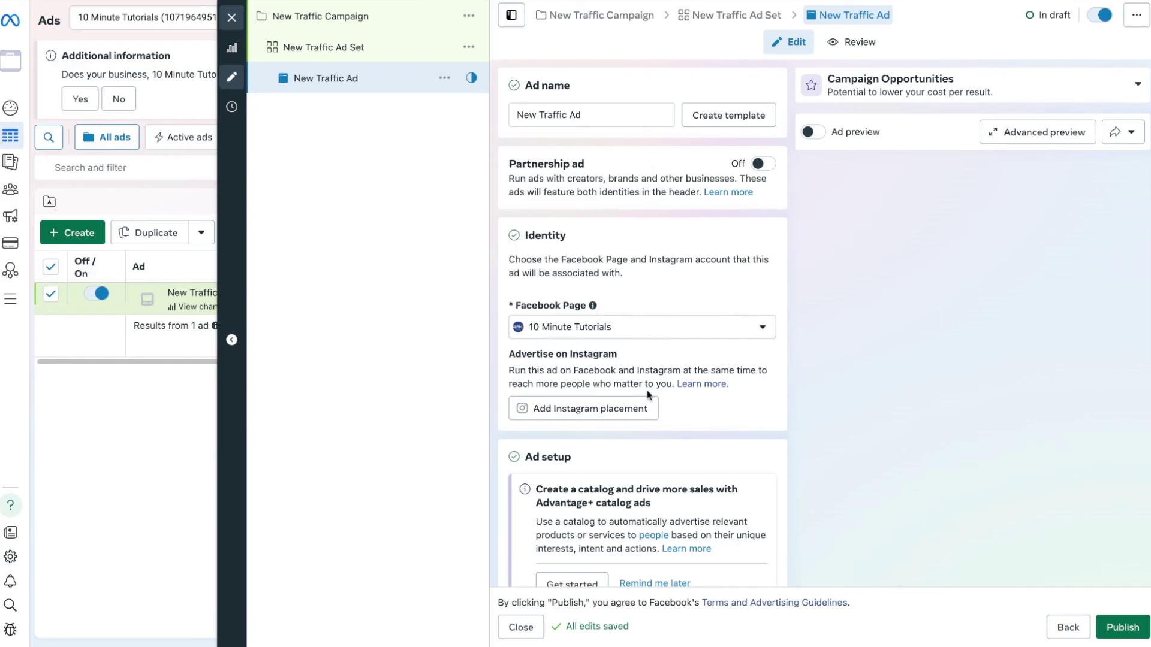
pyautogui.scroll(-6, 665, 411)
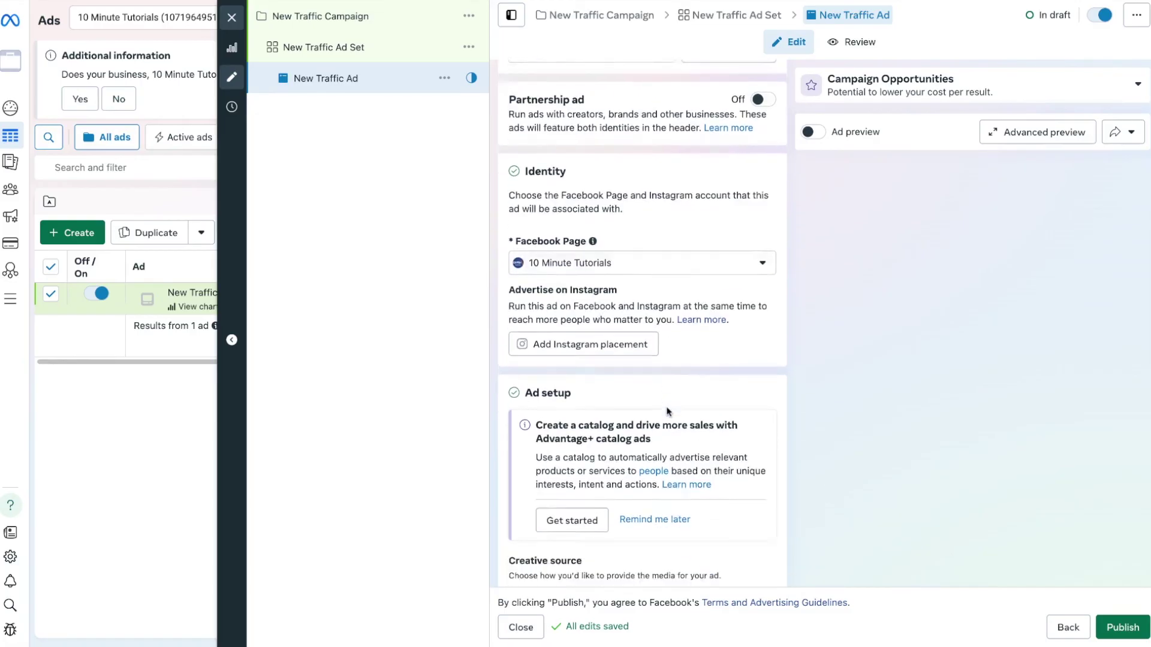
pyautogui.scroll(-3, 667, 411)
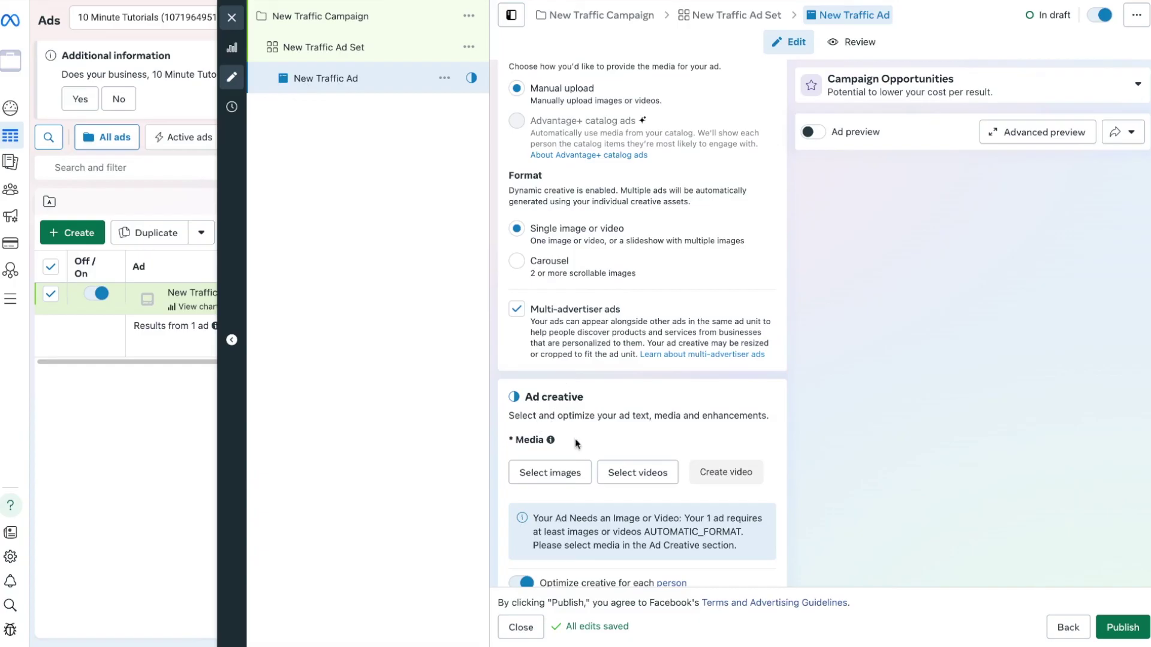
pyautogui.scroll(-7, 573, 452)
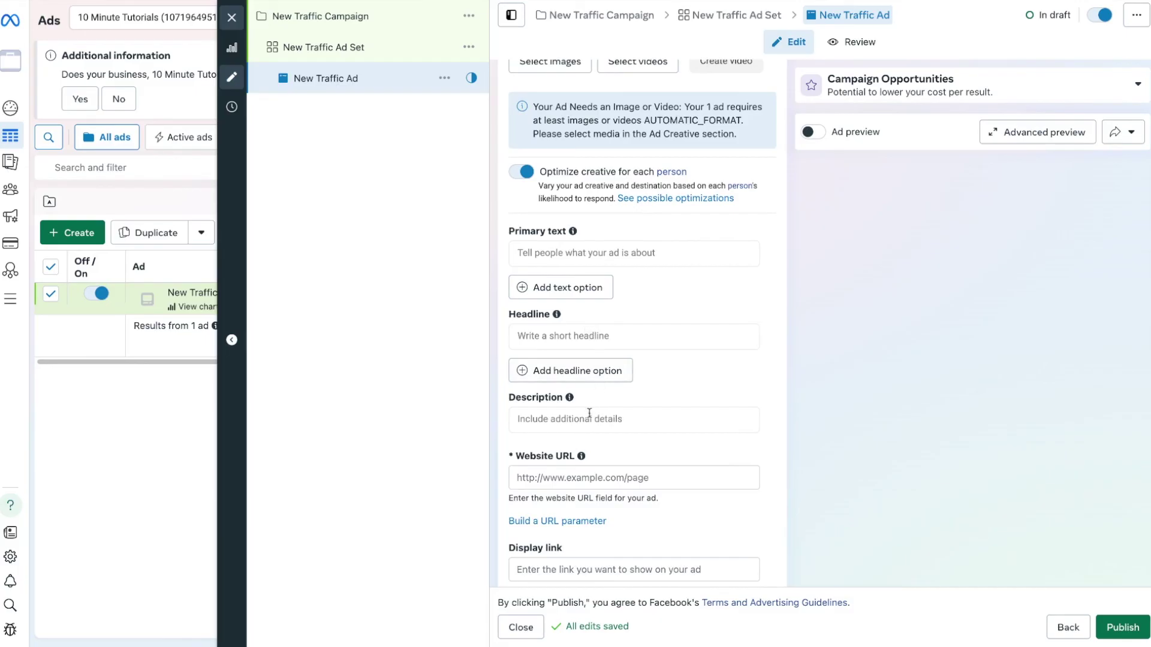
pyautogui.scroll(-4, 589, 412)
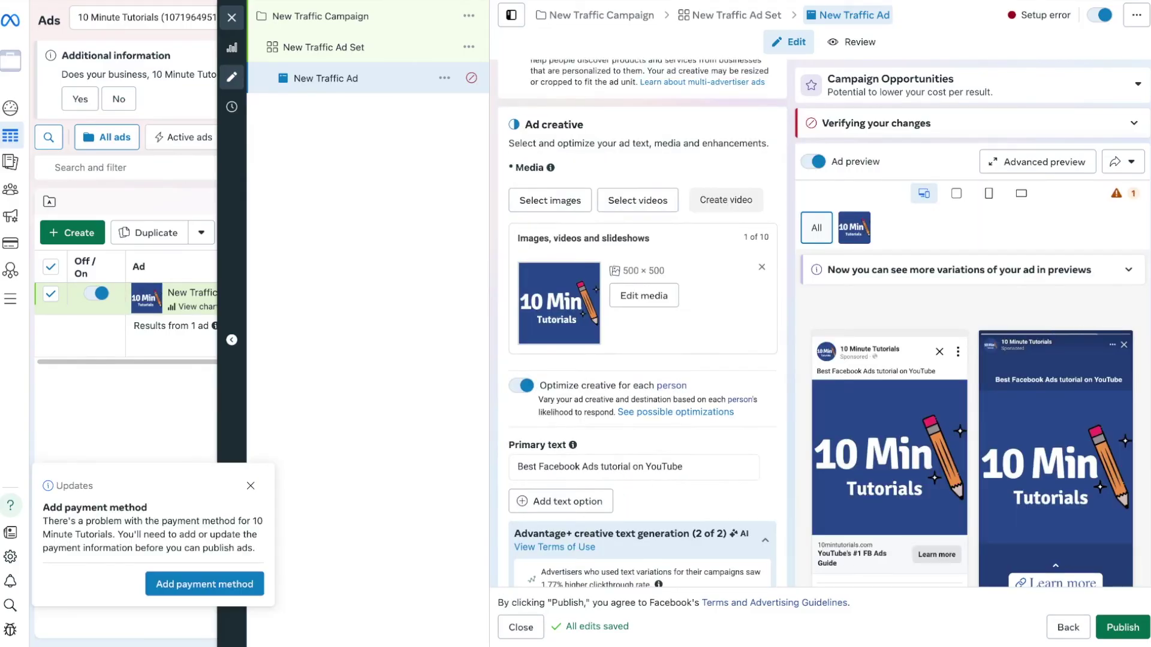
# - Review the AI-generated text variations offered for the ad's primary text and headline
pyautogui.scroll(-5, 643, 324)
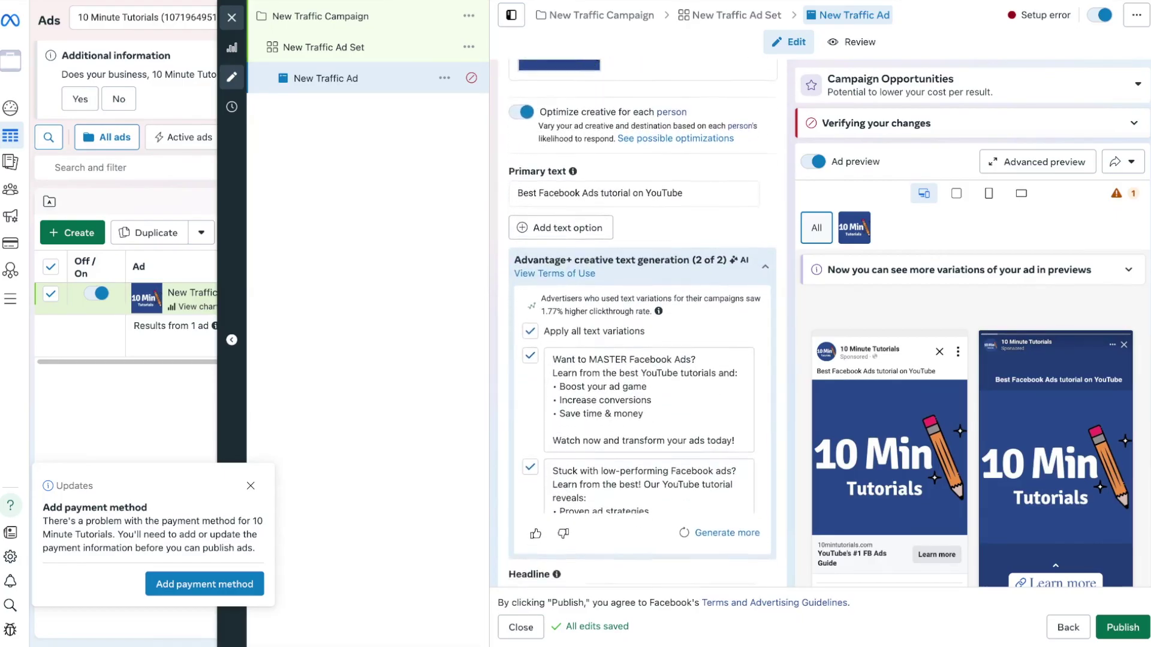
pyautogui.scroll(-1, 642, 324)
pyautogui.scroll(-1, 612, 323)
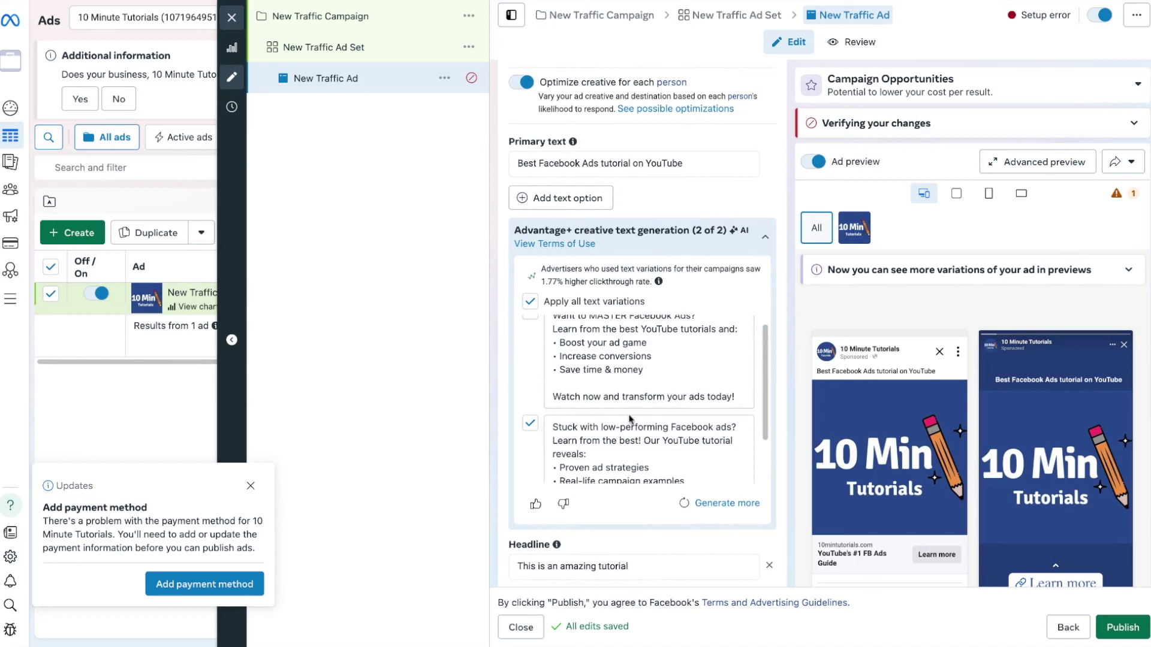
pyautogui.scroll(-1, 632, 420)
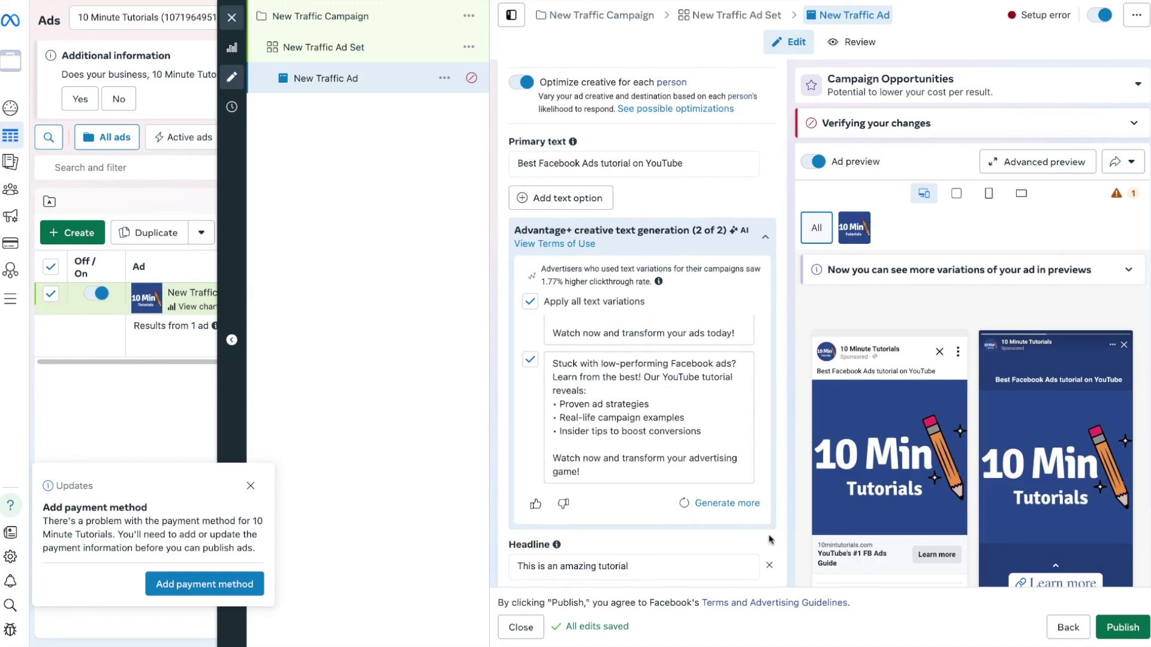
pyautogui.scroll(-3, 770, 539)
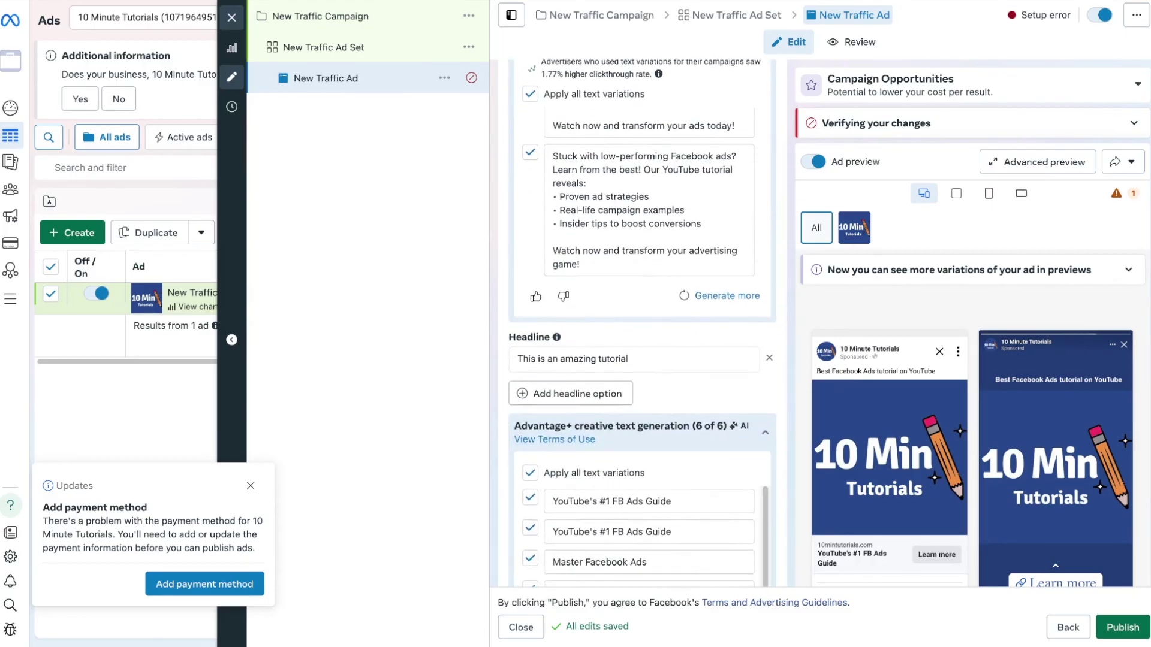
pyautogui.scroll(-1, 647, 528)
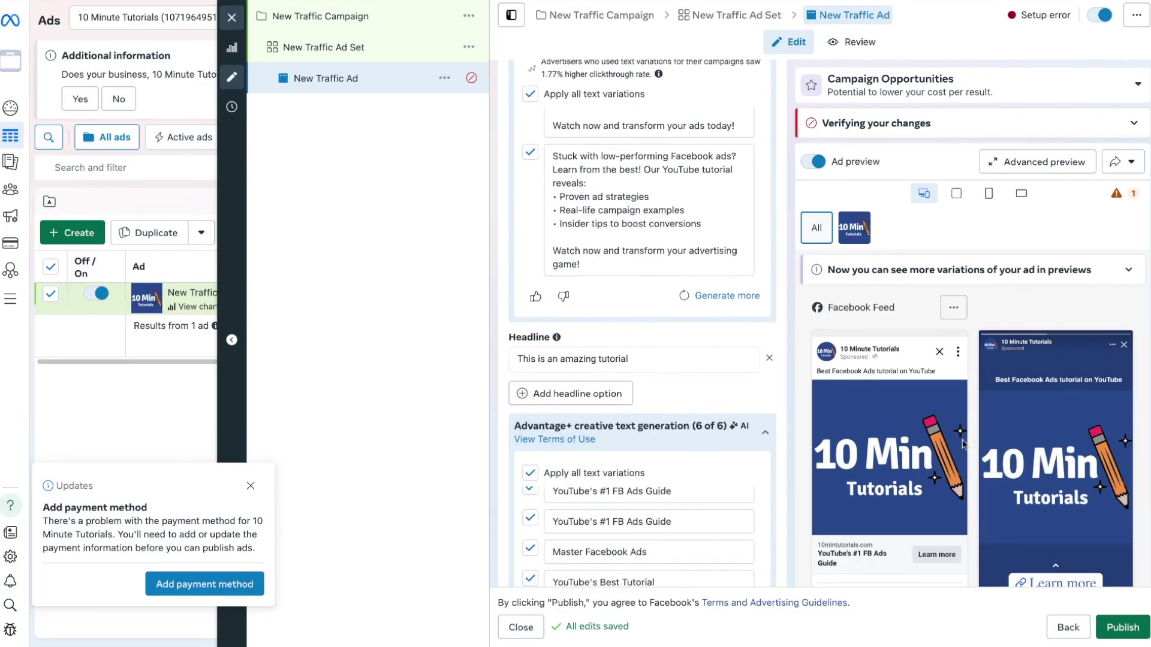
# - Preview the ad in the square and vertical placement formats
pyautogui.click(958, 198)
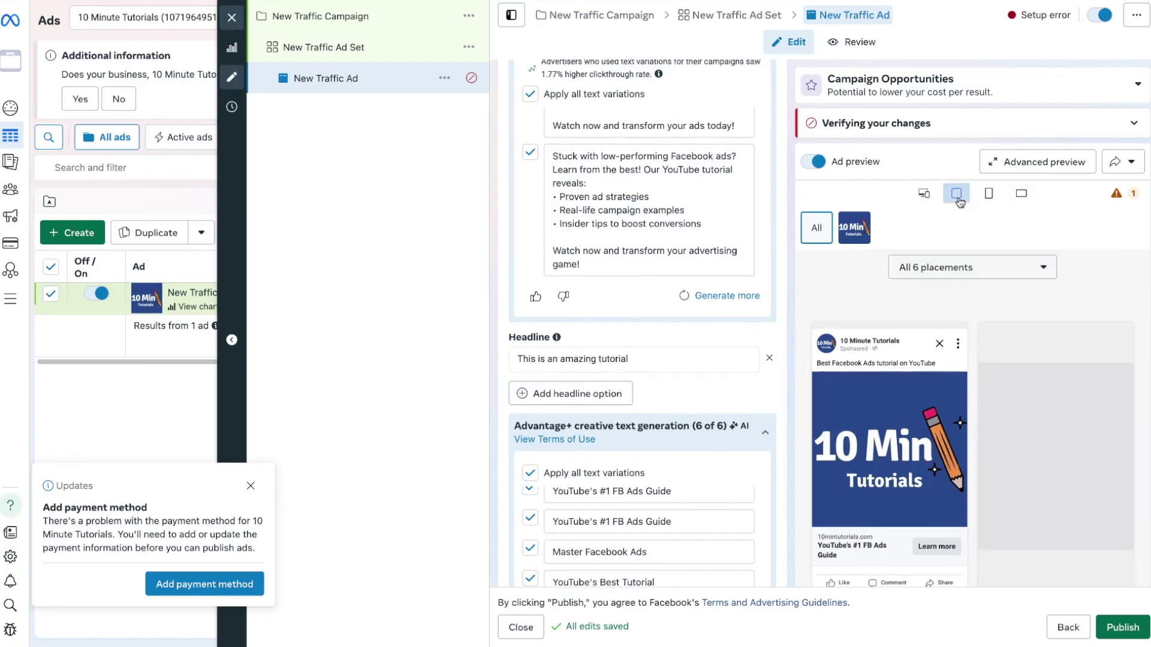
pyautogui.click(990, 198)
pyautogui.click(990, 195)
# - Review the ad's website URL, browser add-ons, call to action, tracking and URL parameter settings
pyautogui.scroll(-10, 781, 389)
pyautogui.scroll(-3, 781, 388)
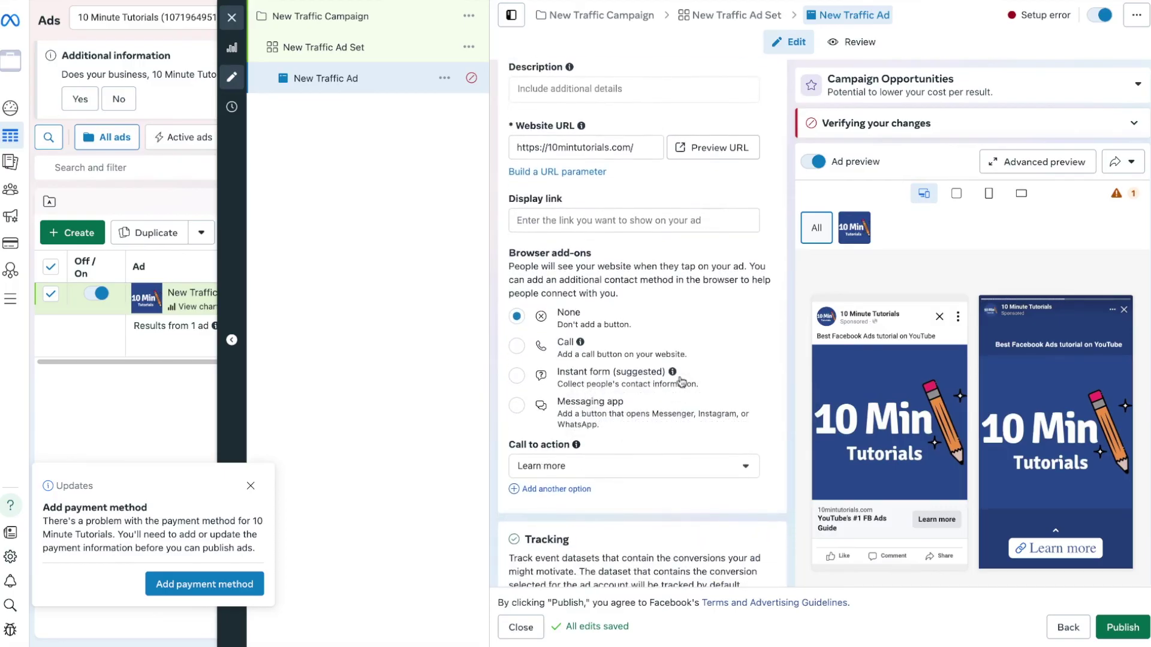
pyautogui.scroll(-3, 681, 382)
pyautogui.scroll(-1, 681, 382)
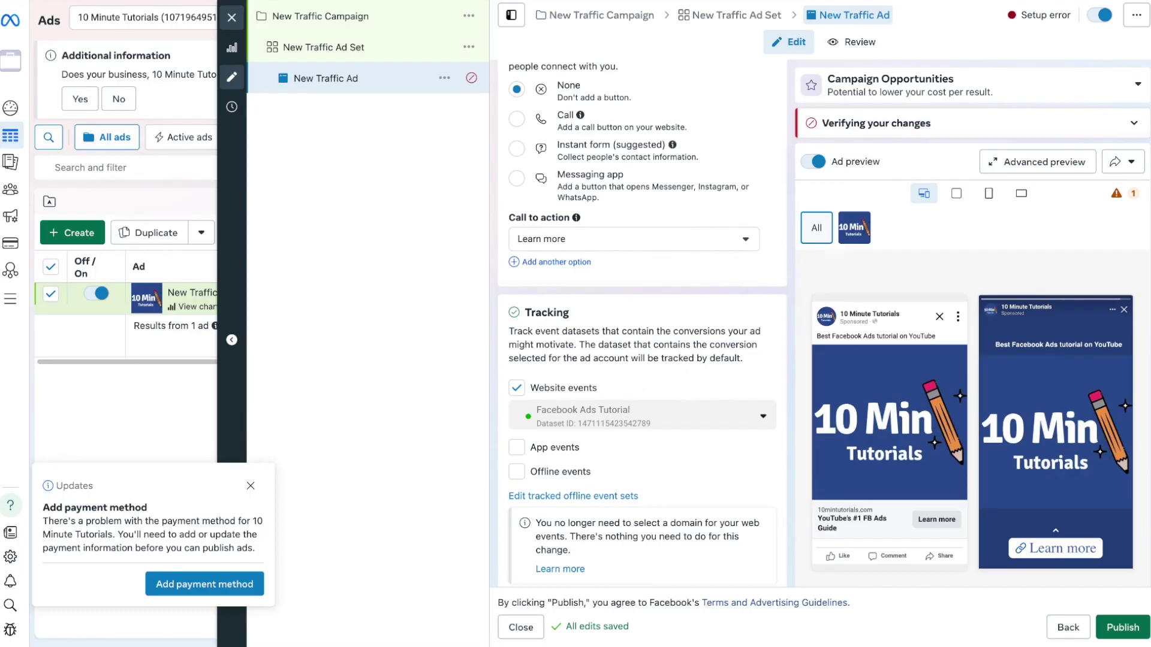
pyautogui.scroll(-2, 631, 413)
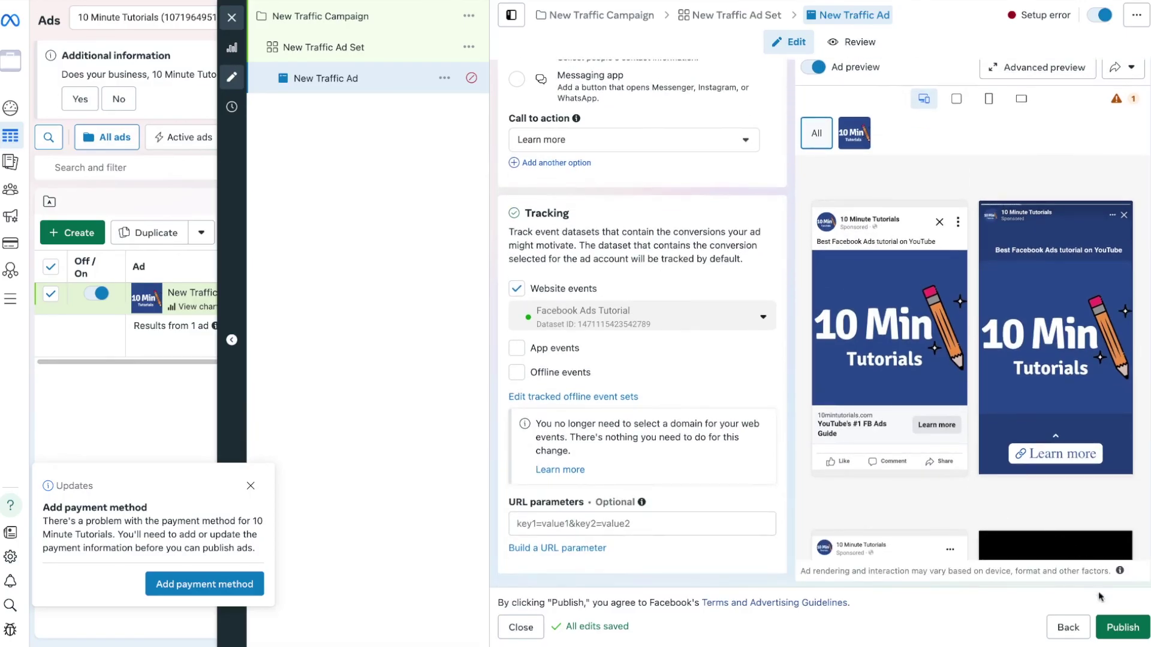
pyautogui.moveTo(921, 445)
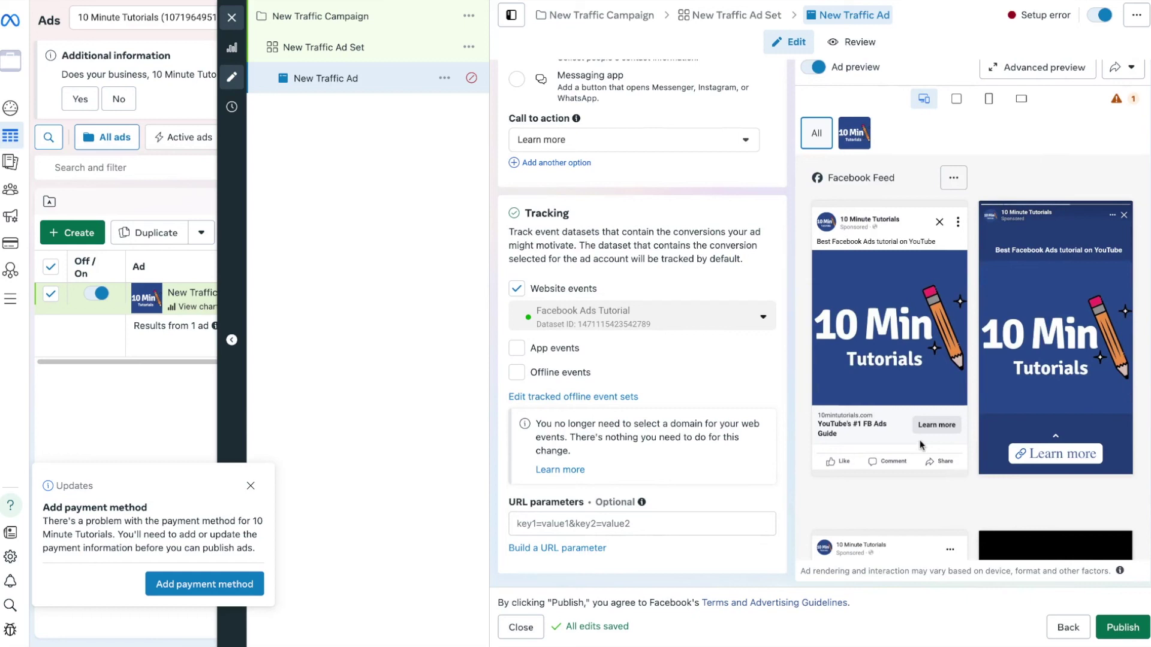